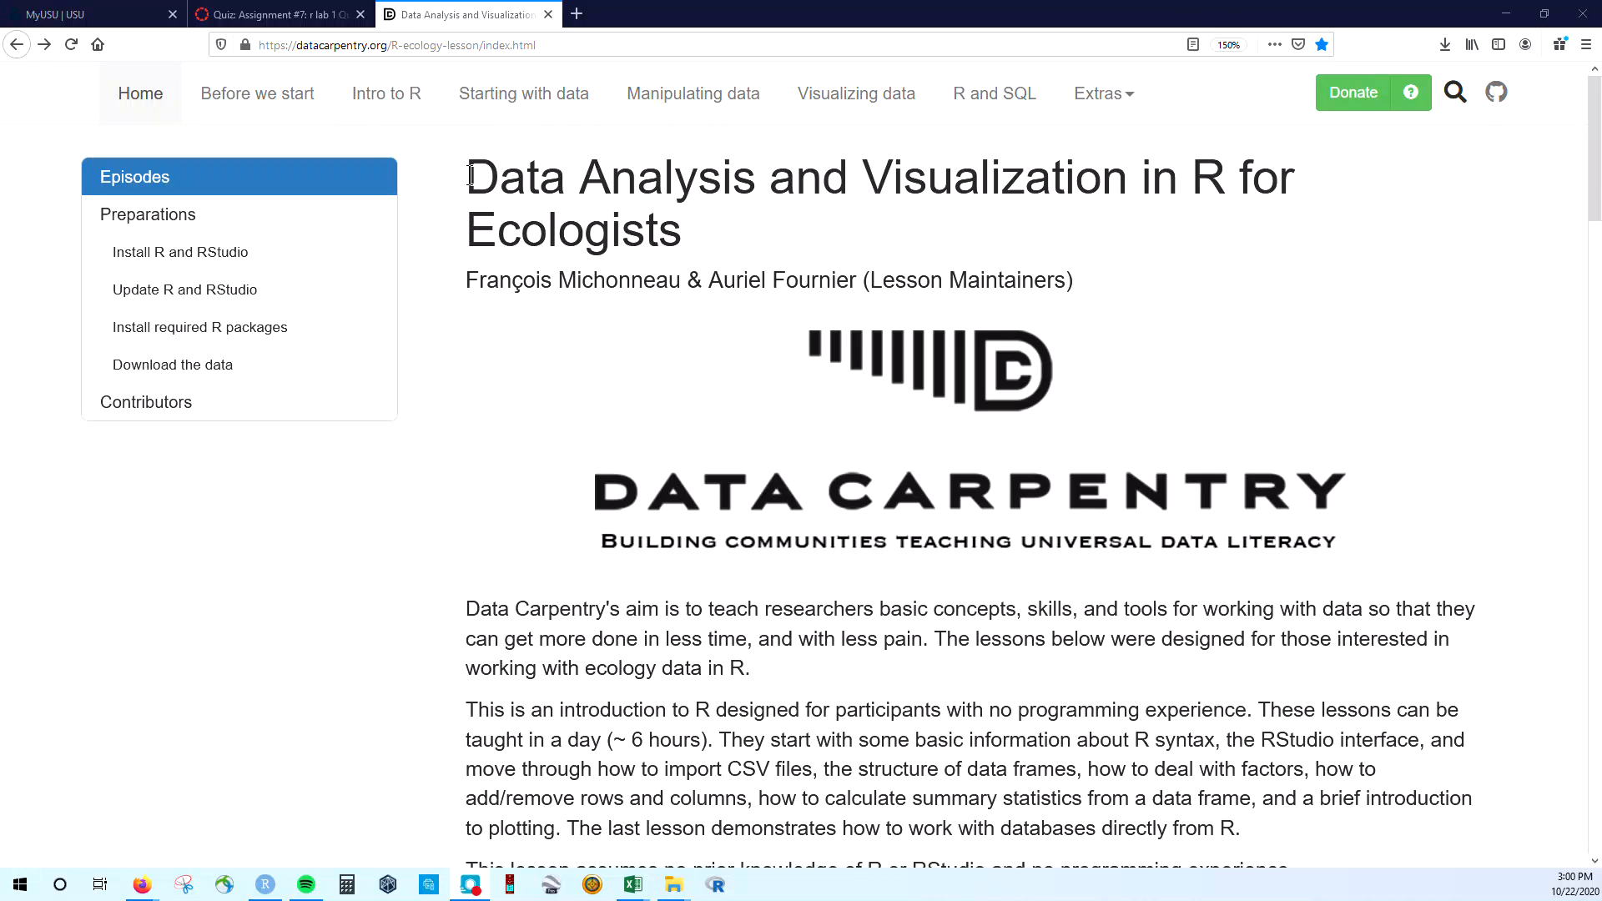
- Review the lesson home page's title, Episodes and Preparations sections, including installing and updating R and RStudio and the required R packages
left_click_drag(470, 175, 1138, 214)
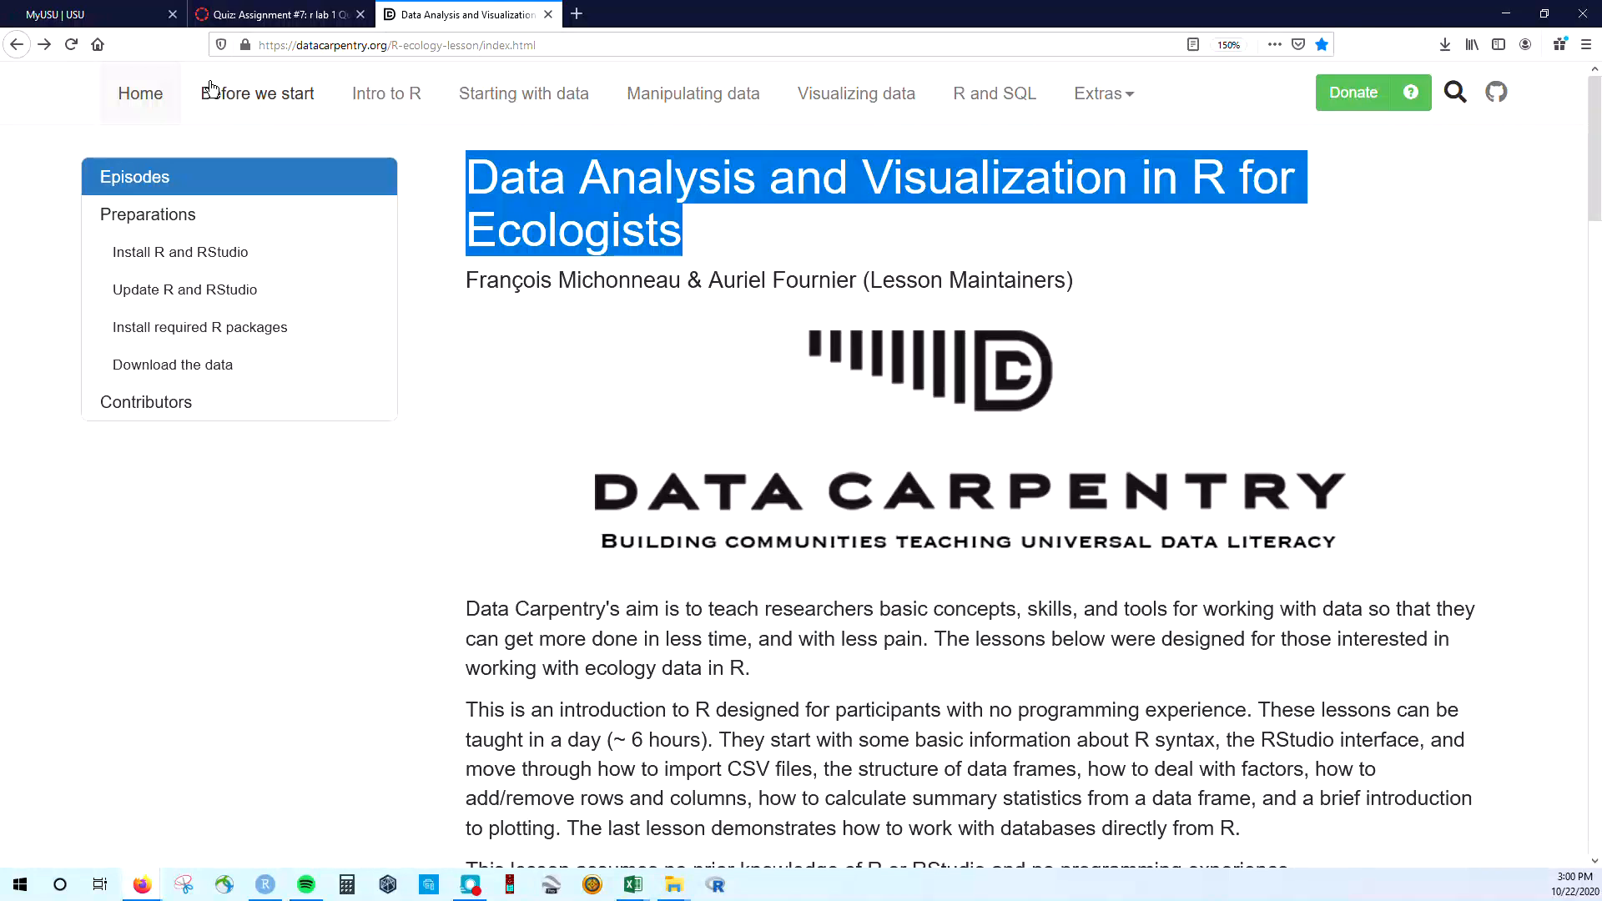
left_click(148, 99)
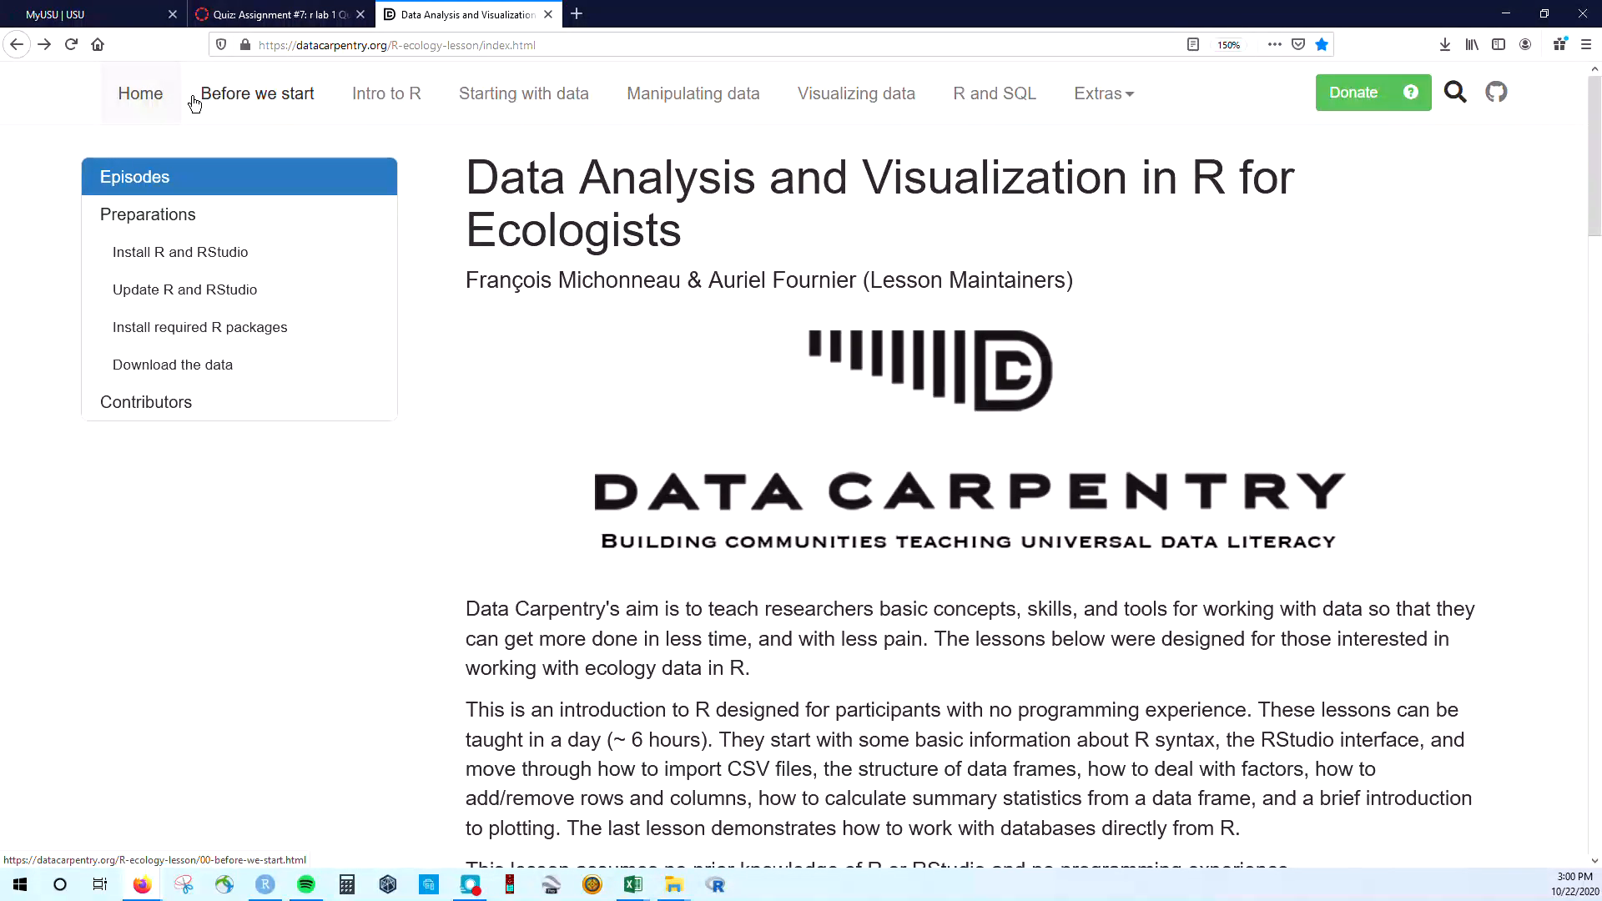
left_click(149, 263)
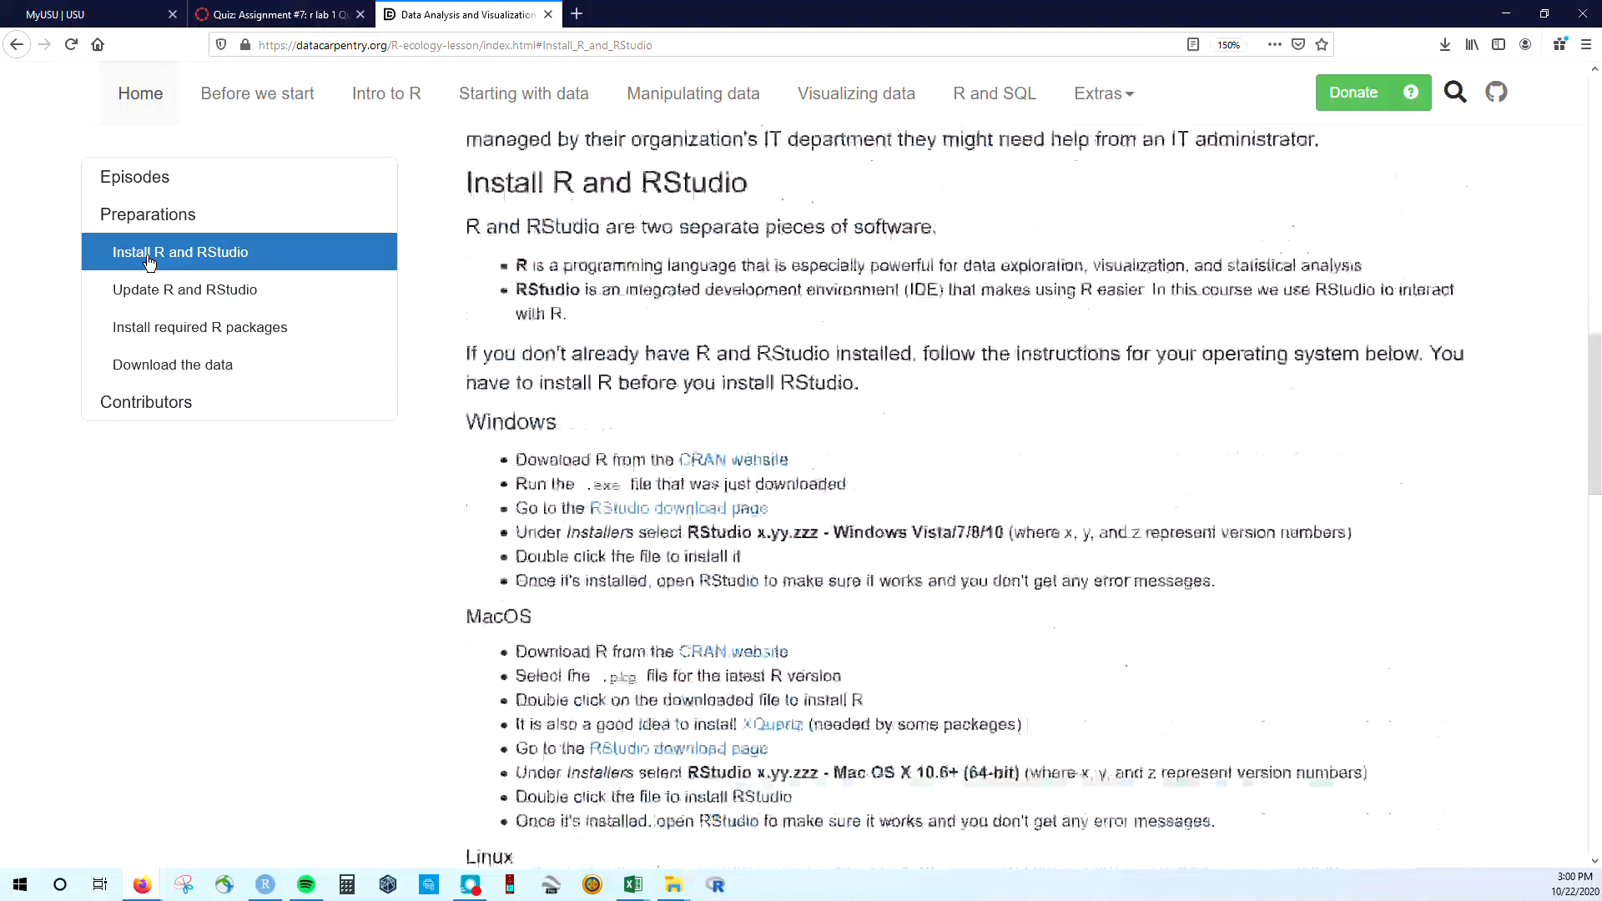
left_click(147, 300)
left_click(171, 333)
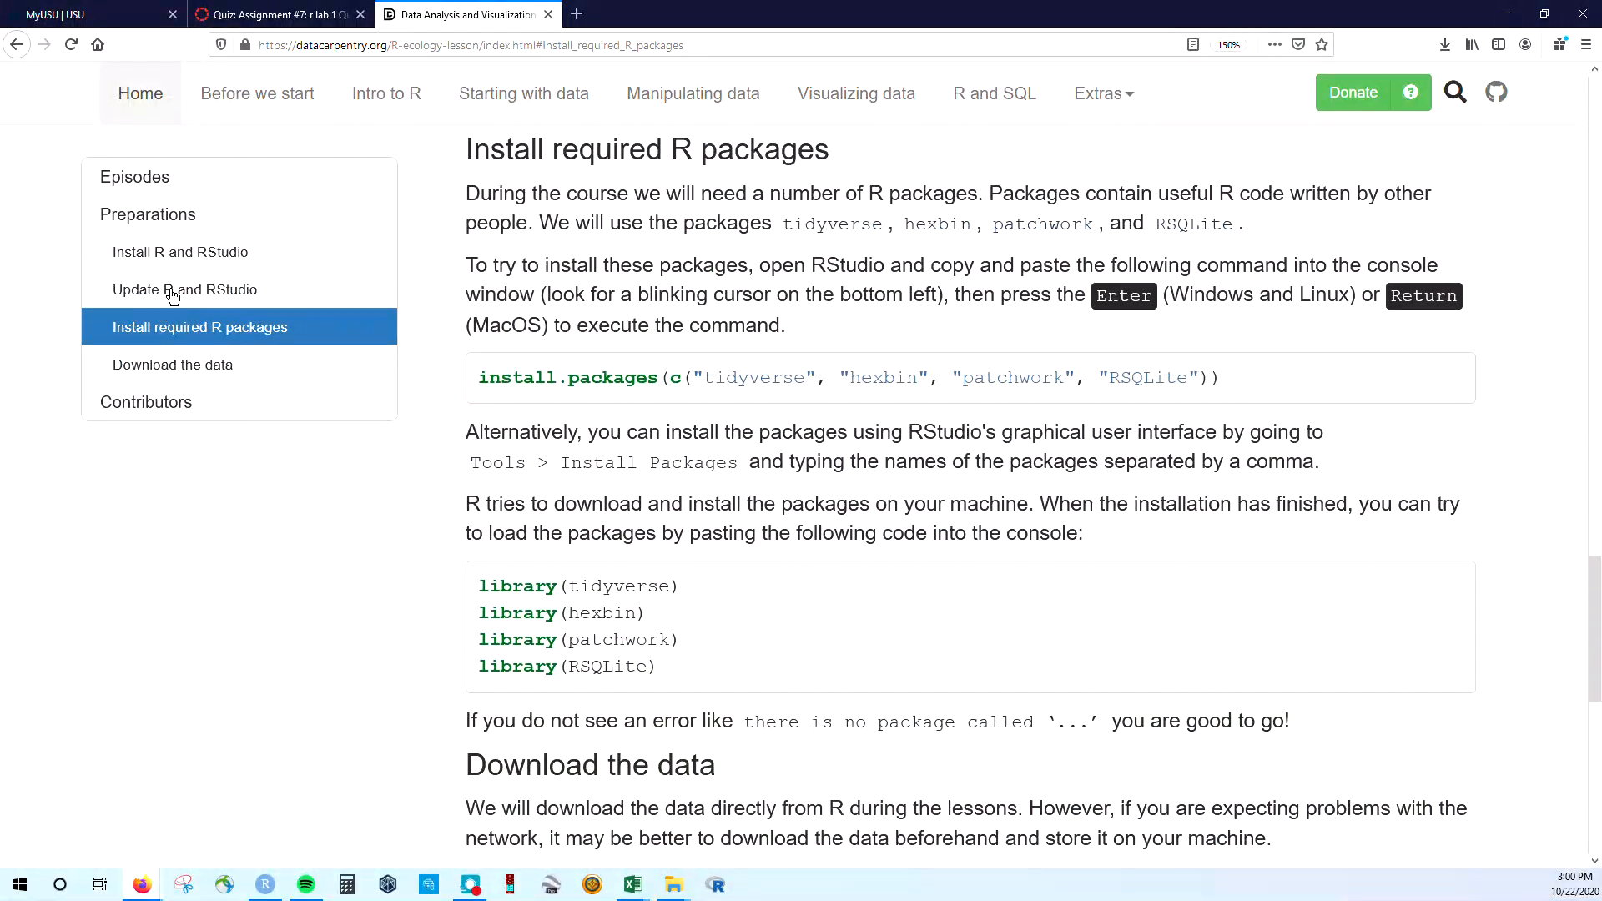
left_click(170, 290)
left_click(166, 256)
left_click(154, 218)
left_click(164, 176)
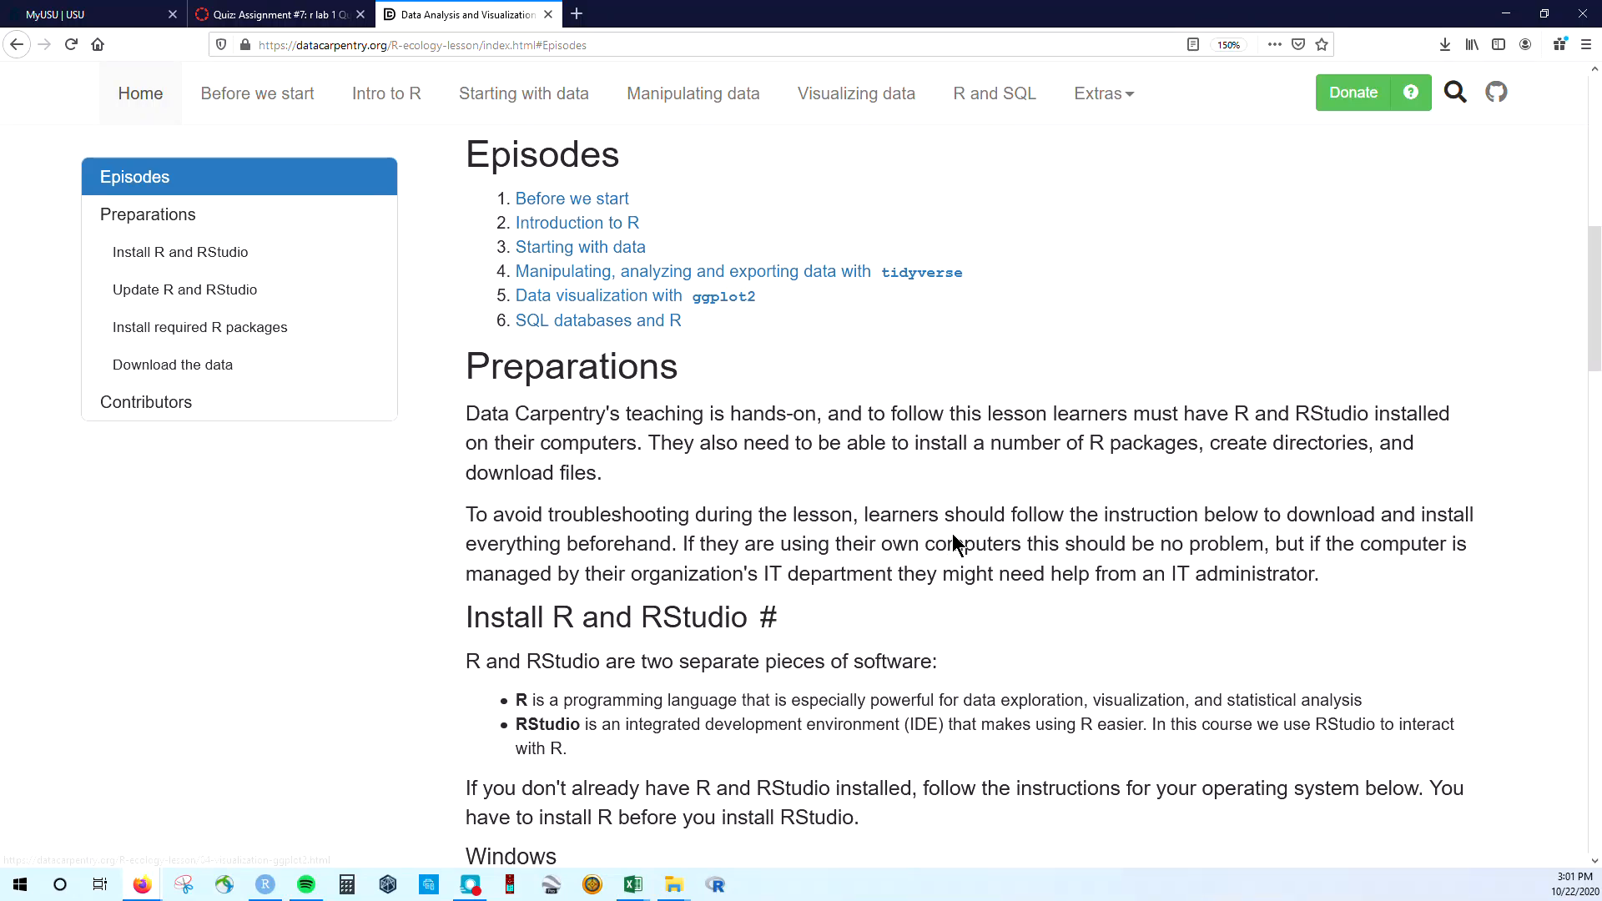
scroll(995, 527, "down", 2)
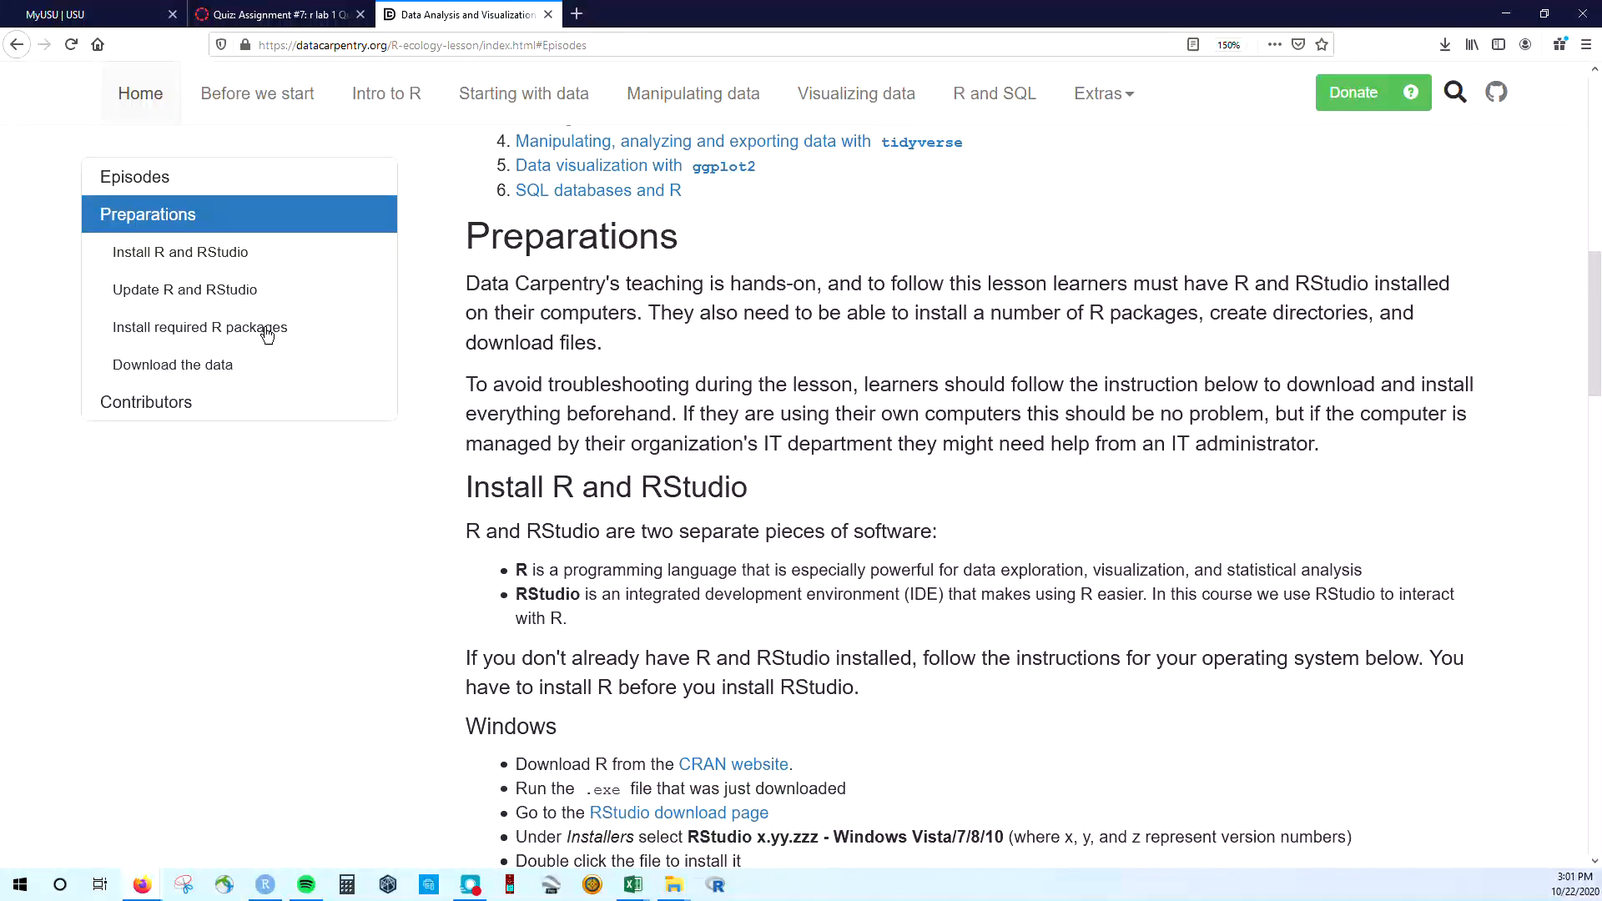
- Check the R installer behind the Windows CRAN website link, decline the download, and return to the installation instructions
left_click(207, 255)
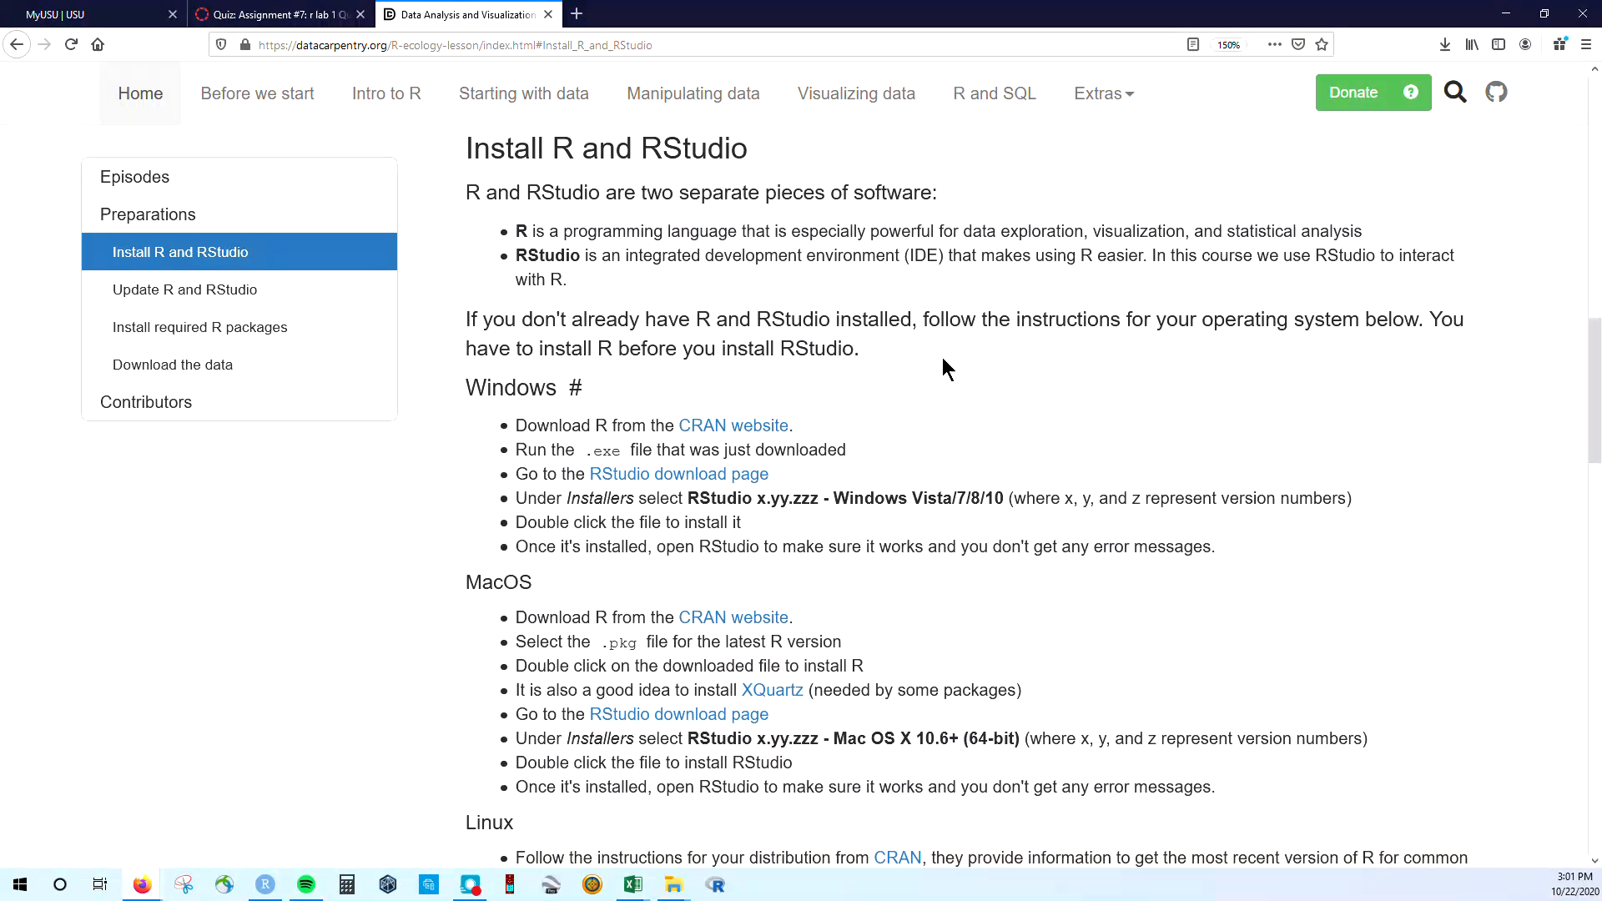
scroll(1081, 385, "down", 2)
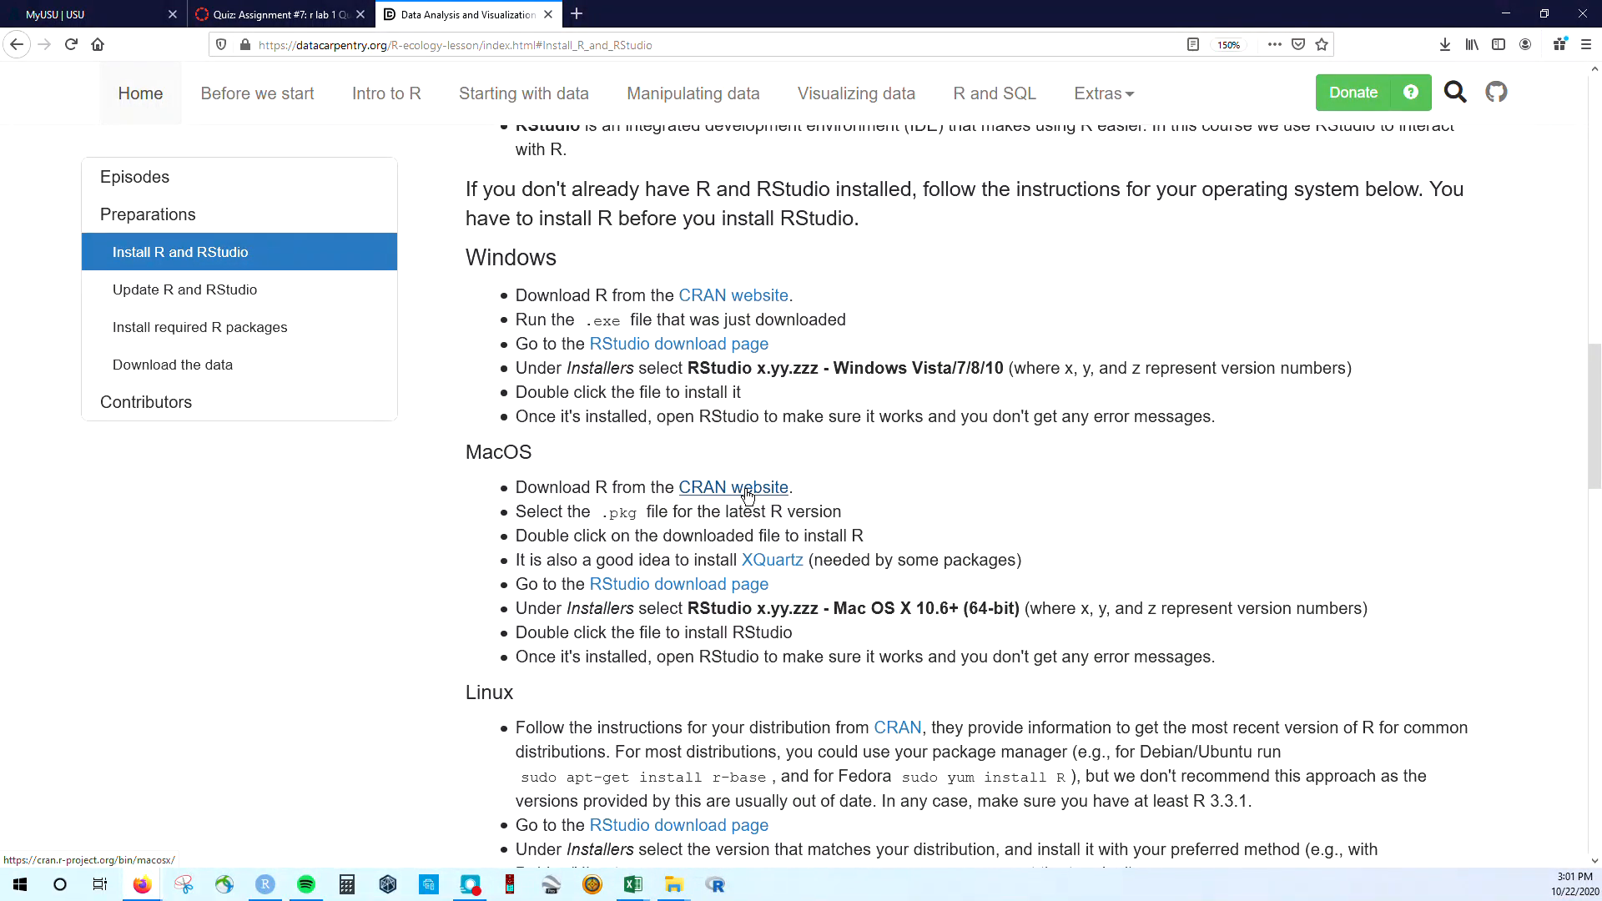
left_click(746, 296)
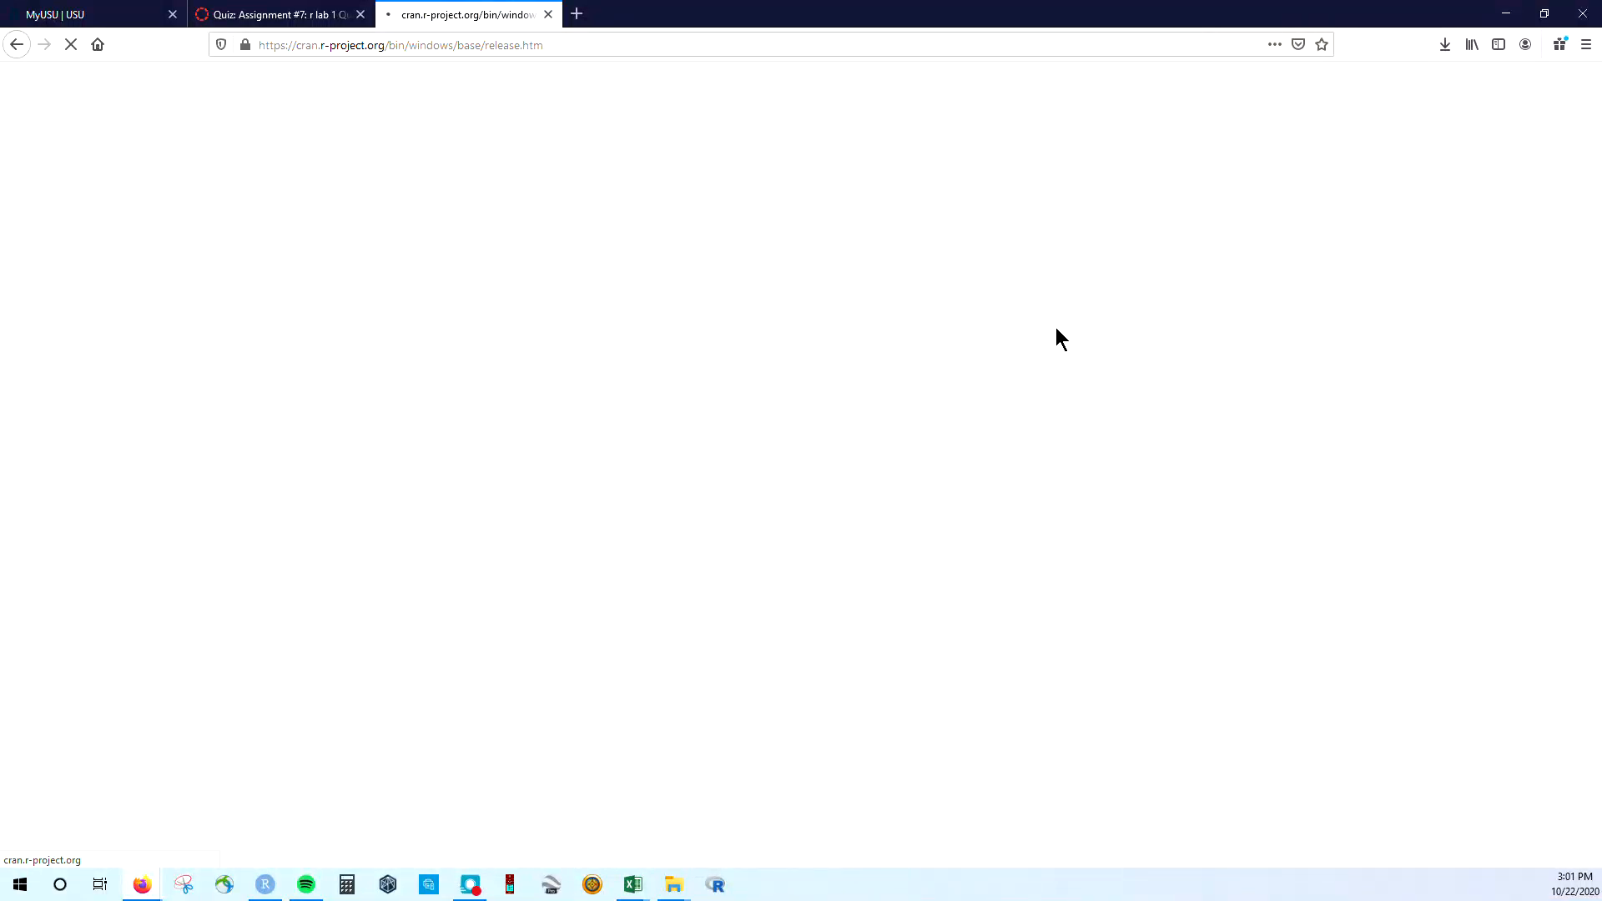
left_click_drag(1250, 523, 368, 153)
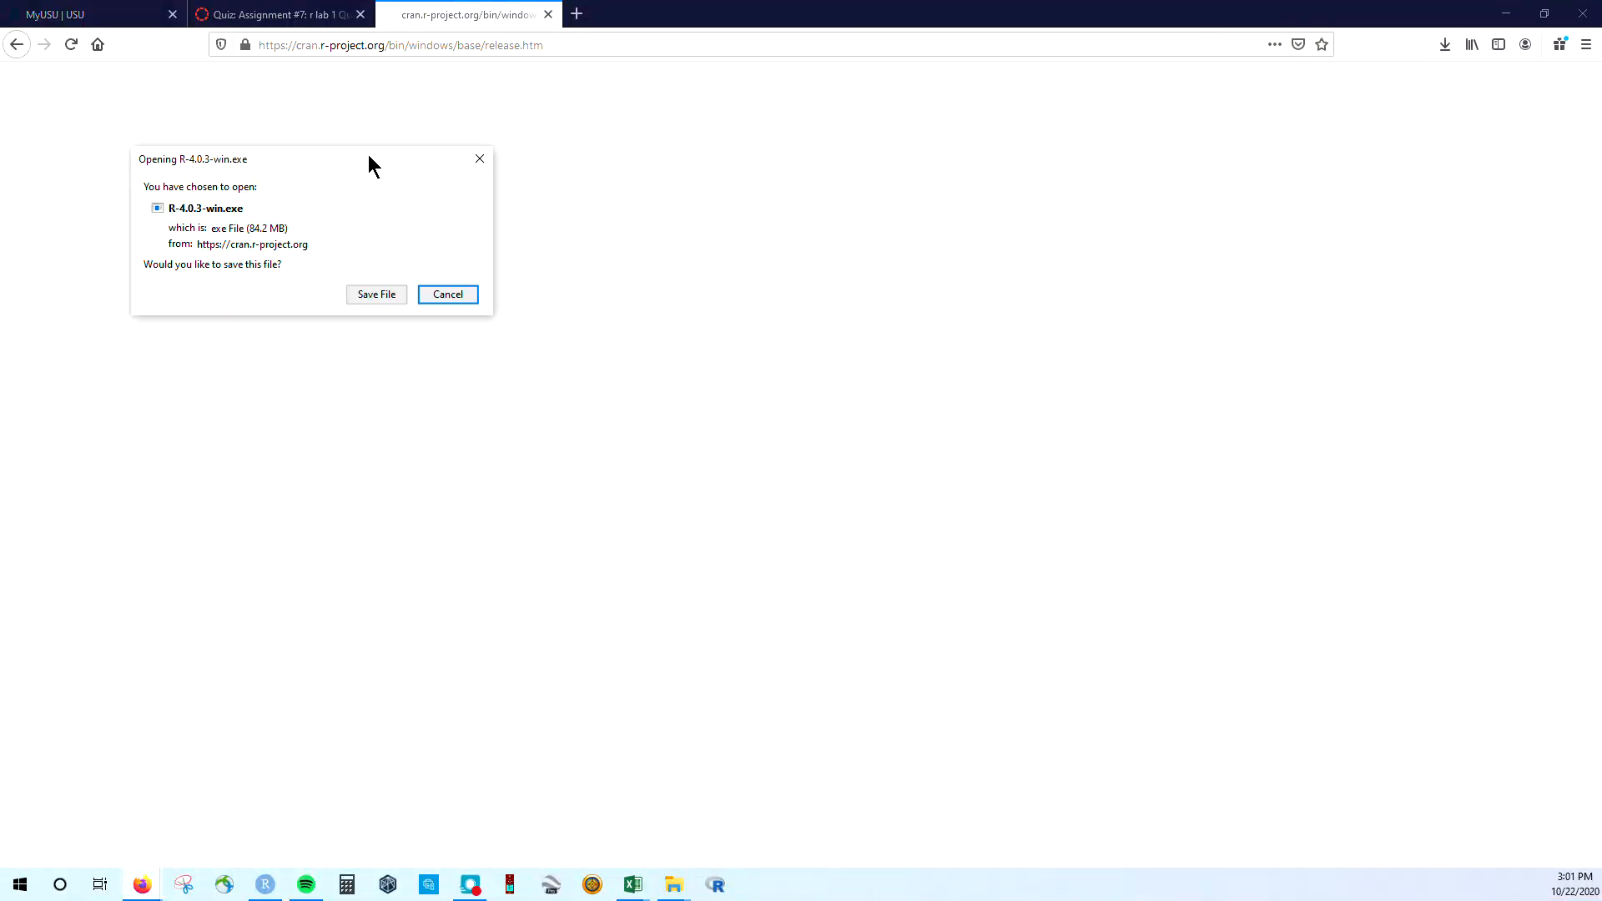
left_click(480, 158)
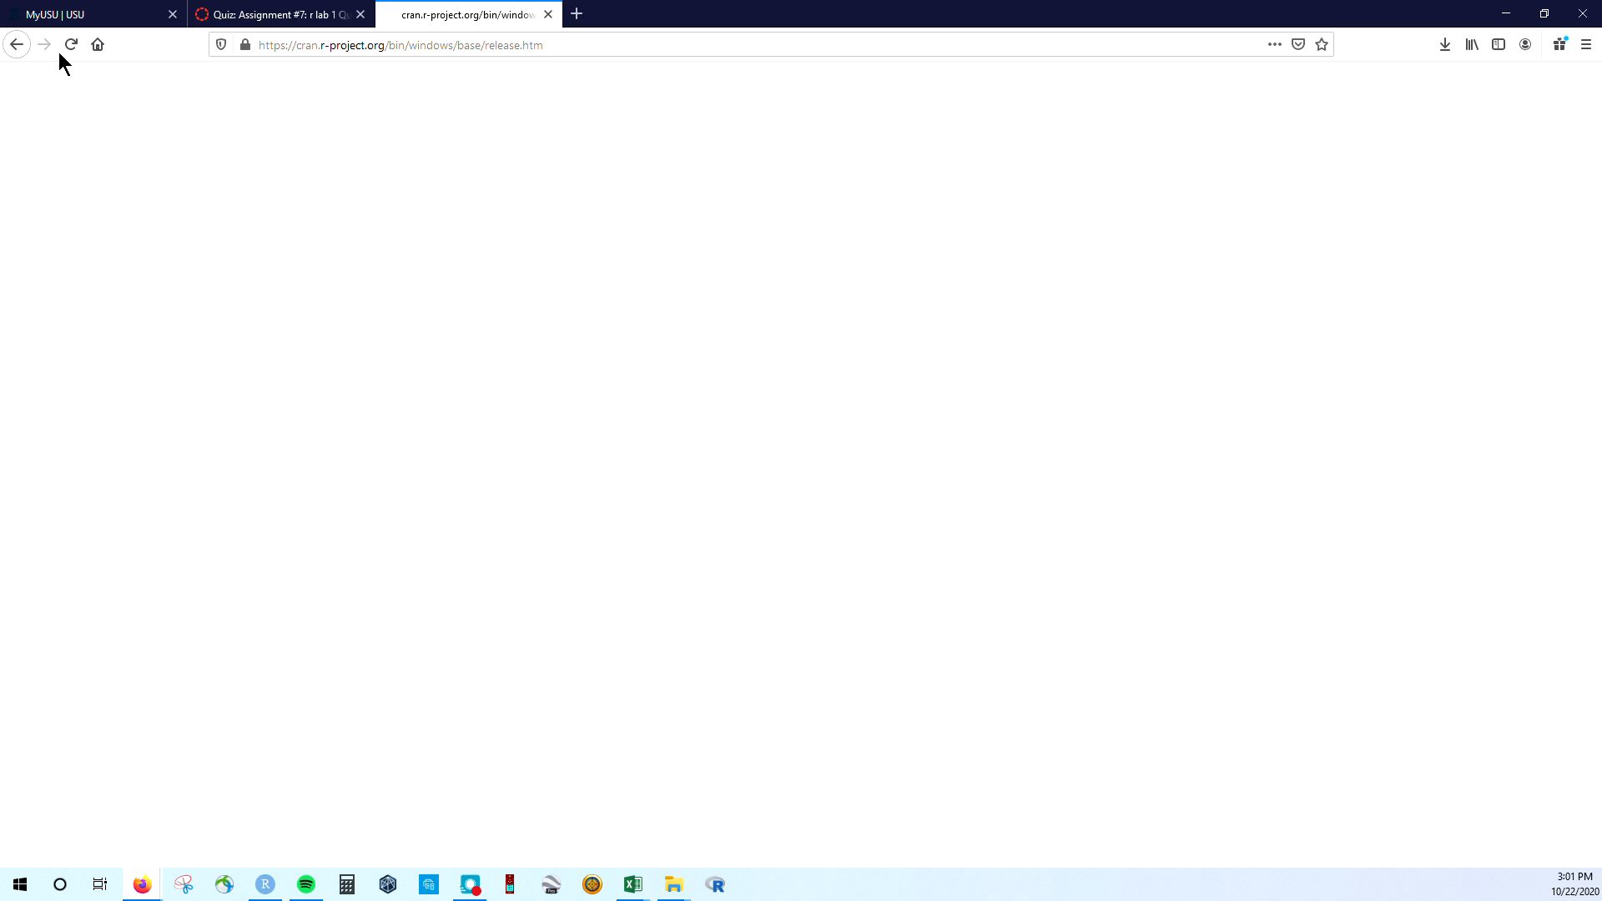
left_click(25, 43)
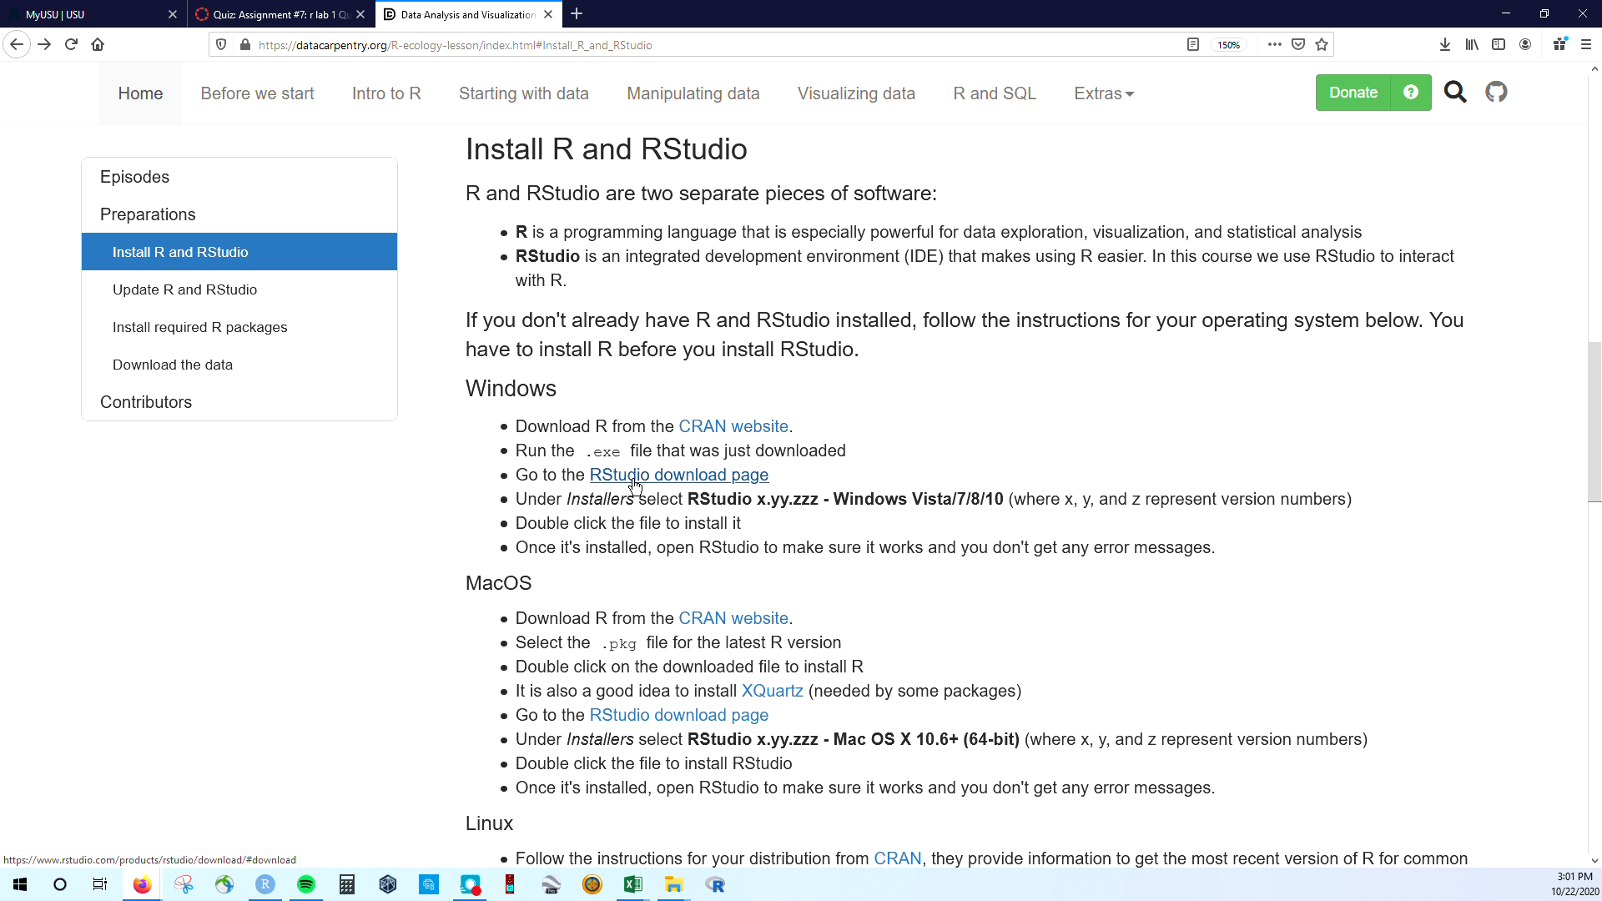
- Examine the Windows 10/8/7 and macOS 10.13+ installers on the RStudio download page linked for Windows, and return to the lesson
left_click(684, 477)
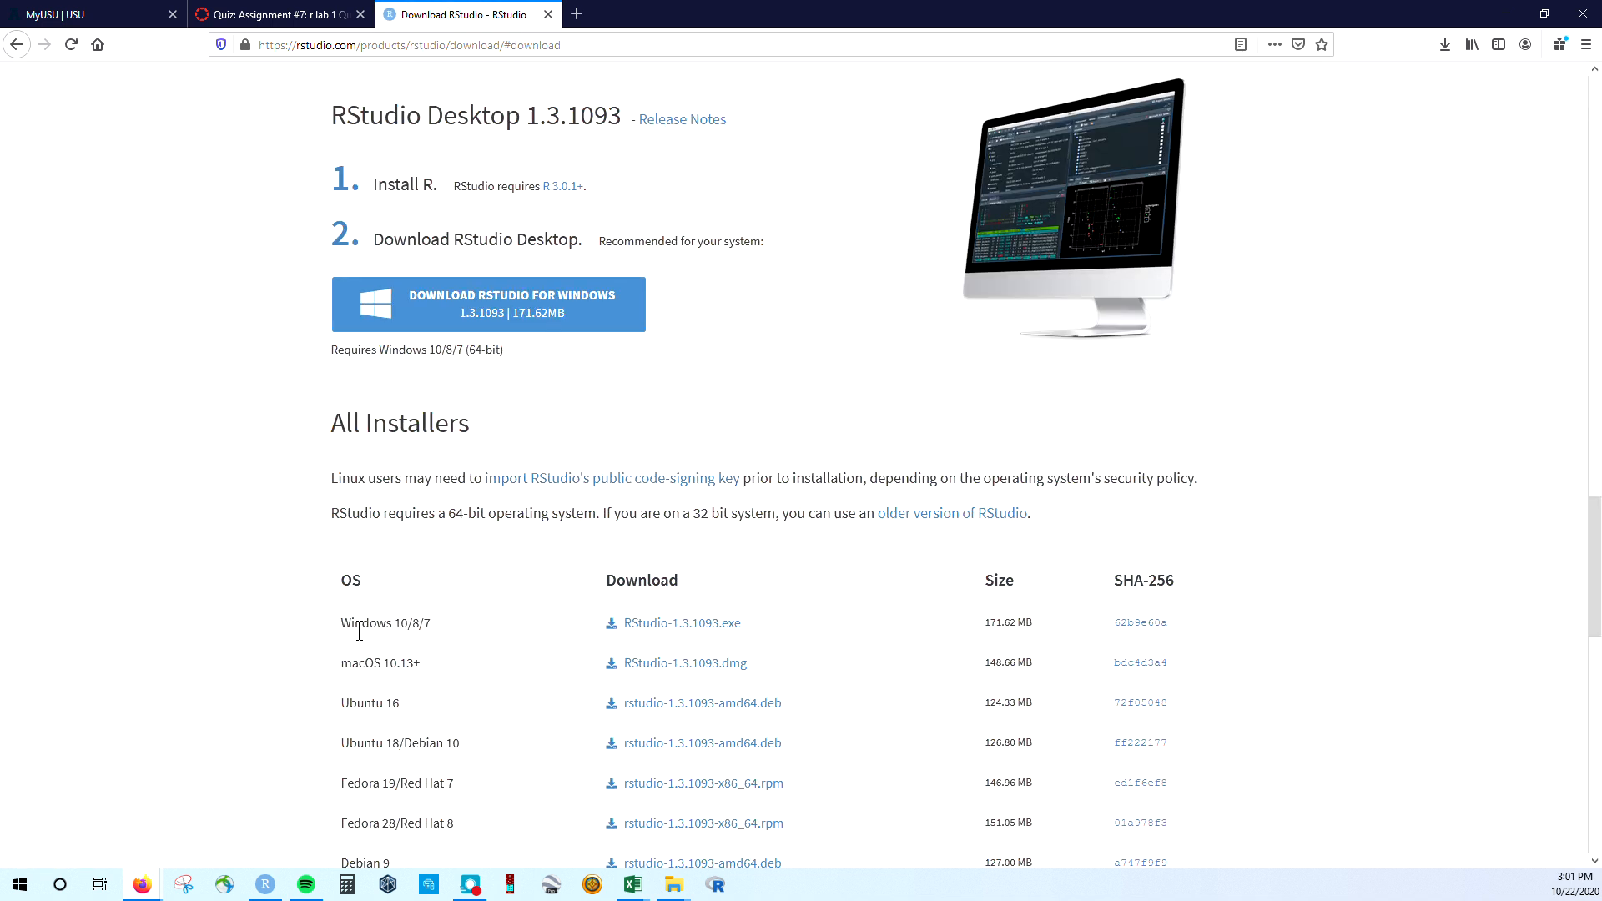
left_click_drag(346, 623, 451, 634)
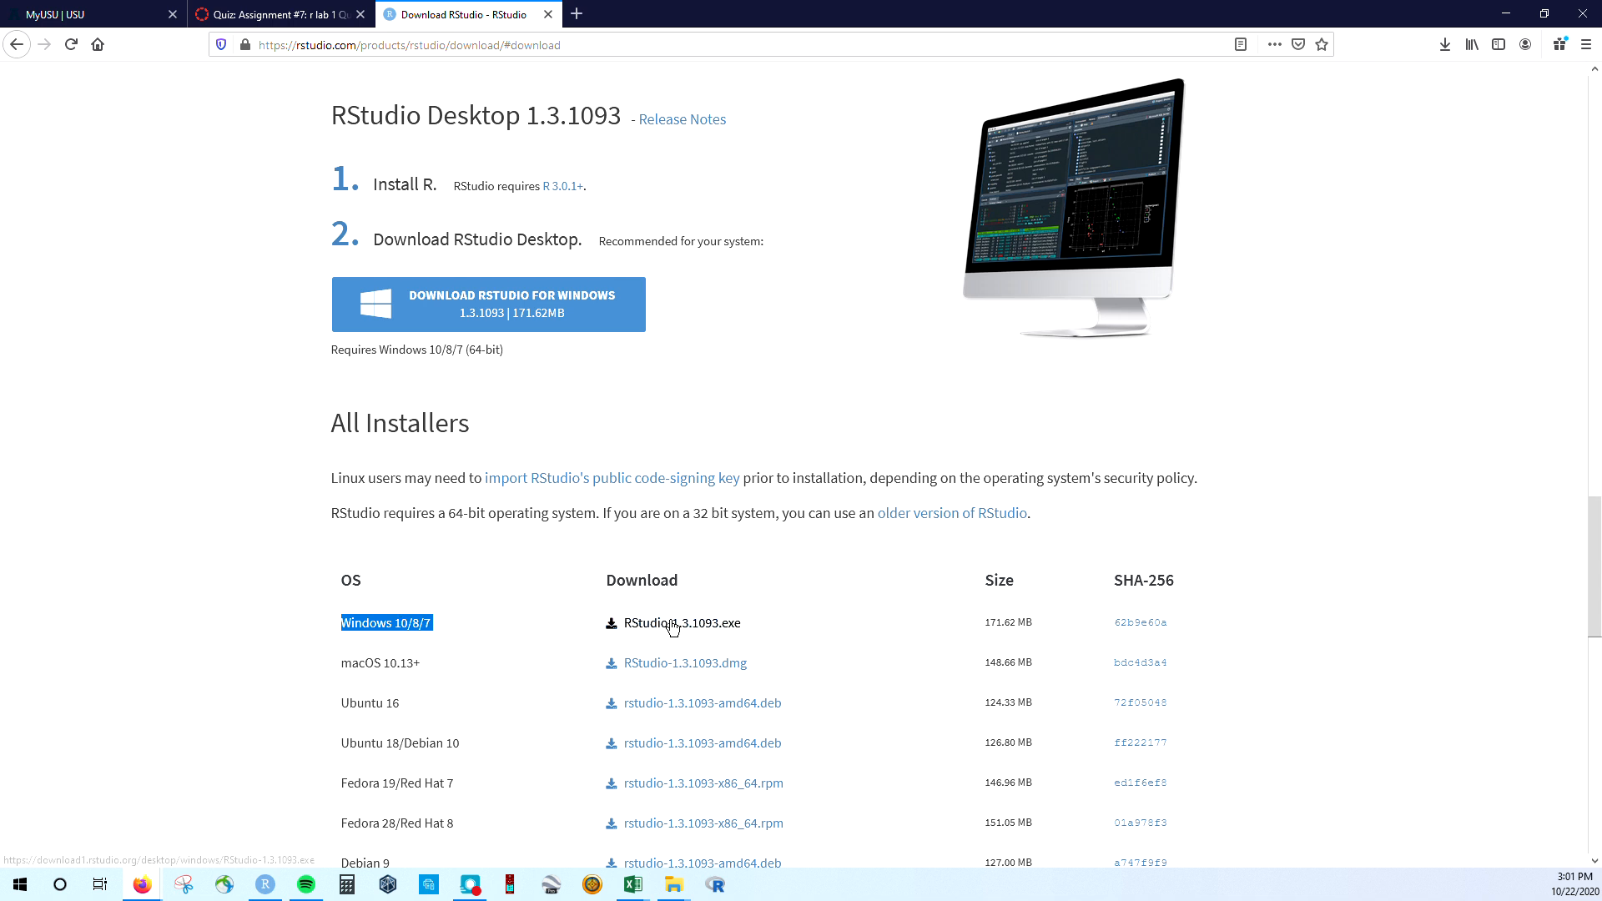
left_click_drag(339, 664, 427, 665)
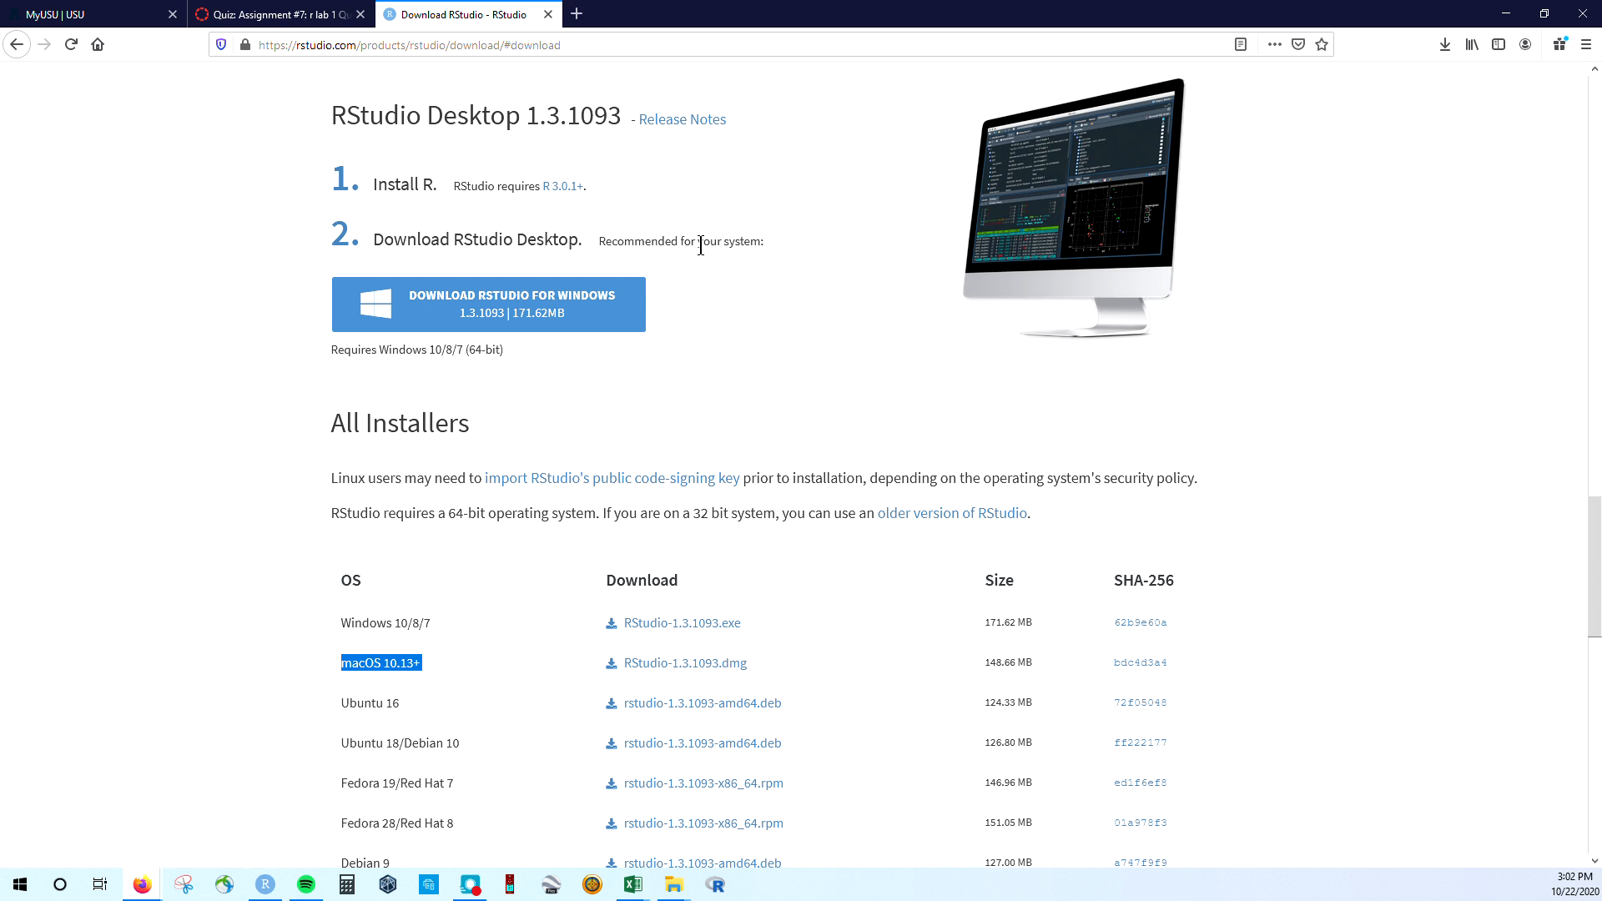
left_click(17, 44)
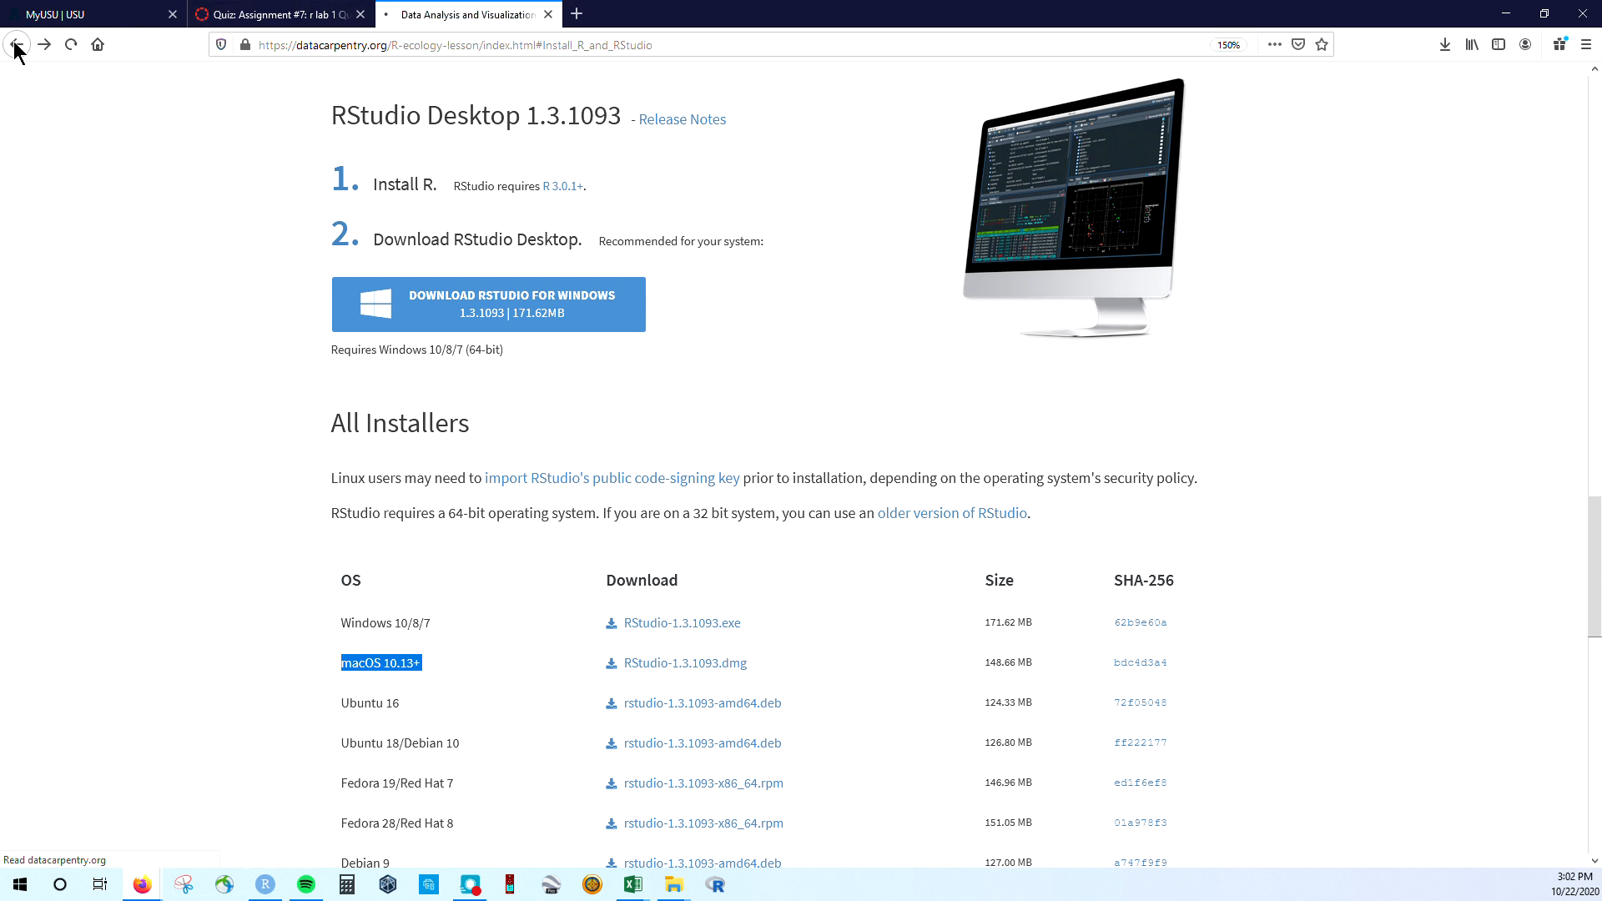
- Copy the sessionInfo() command from the Update R and RStudio section of the lesson
scroll(861, 459, "down", 10)
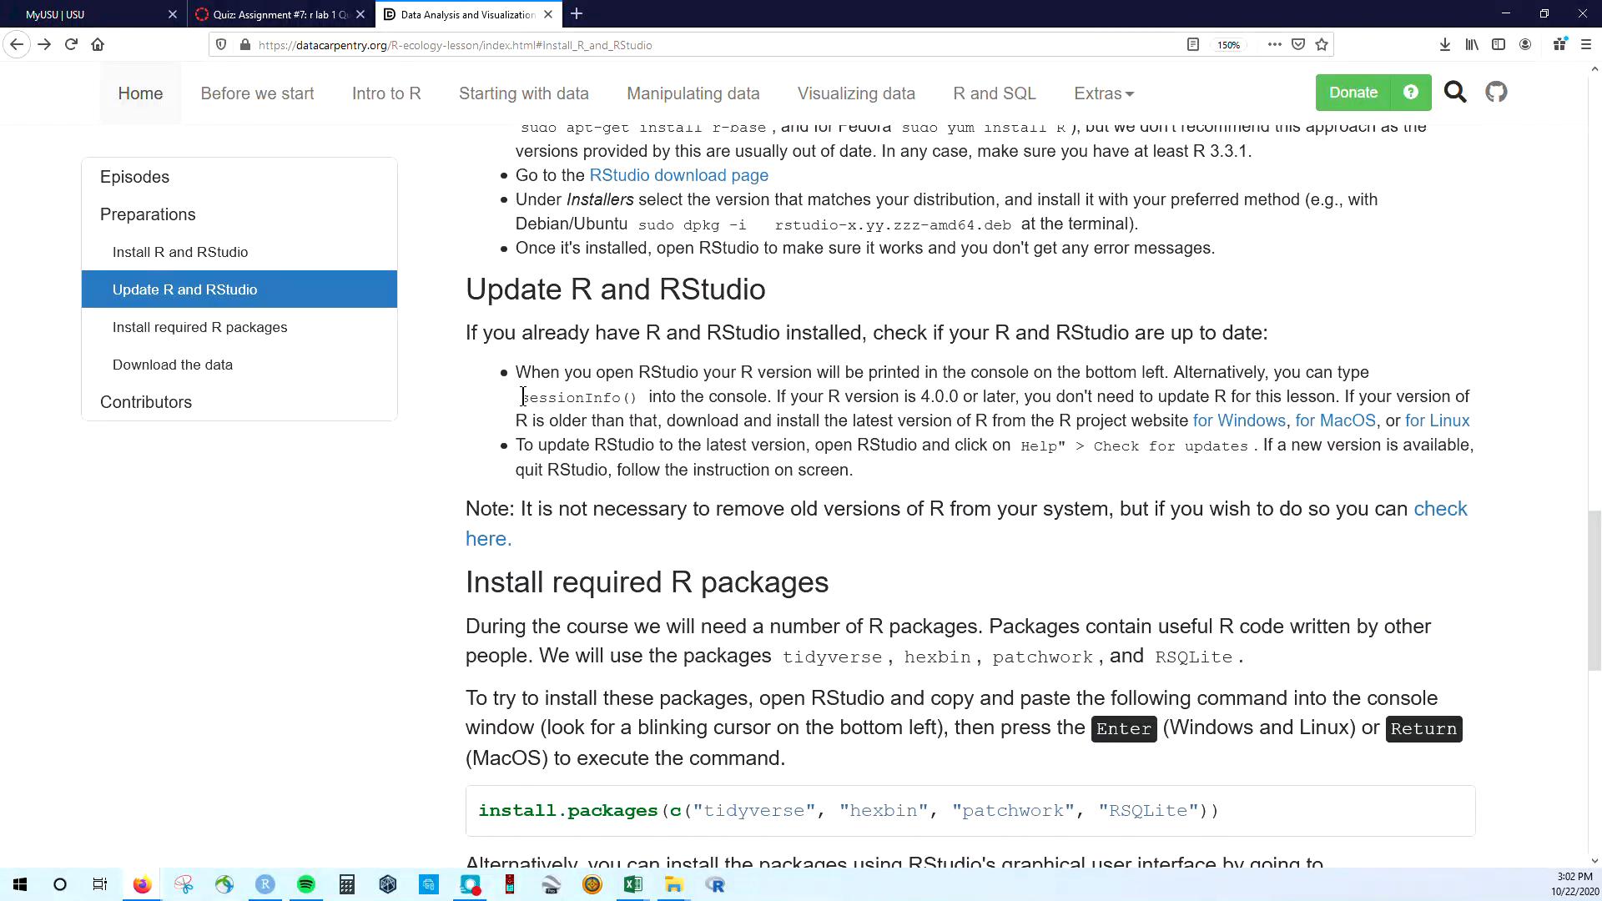
left_click_drag(523, 397, 639, 397)
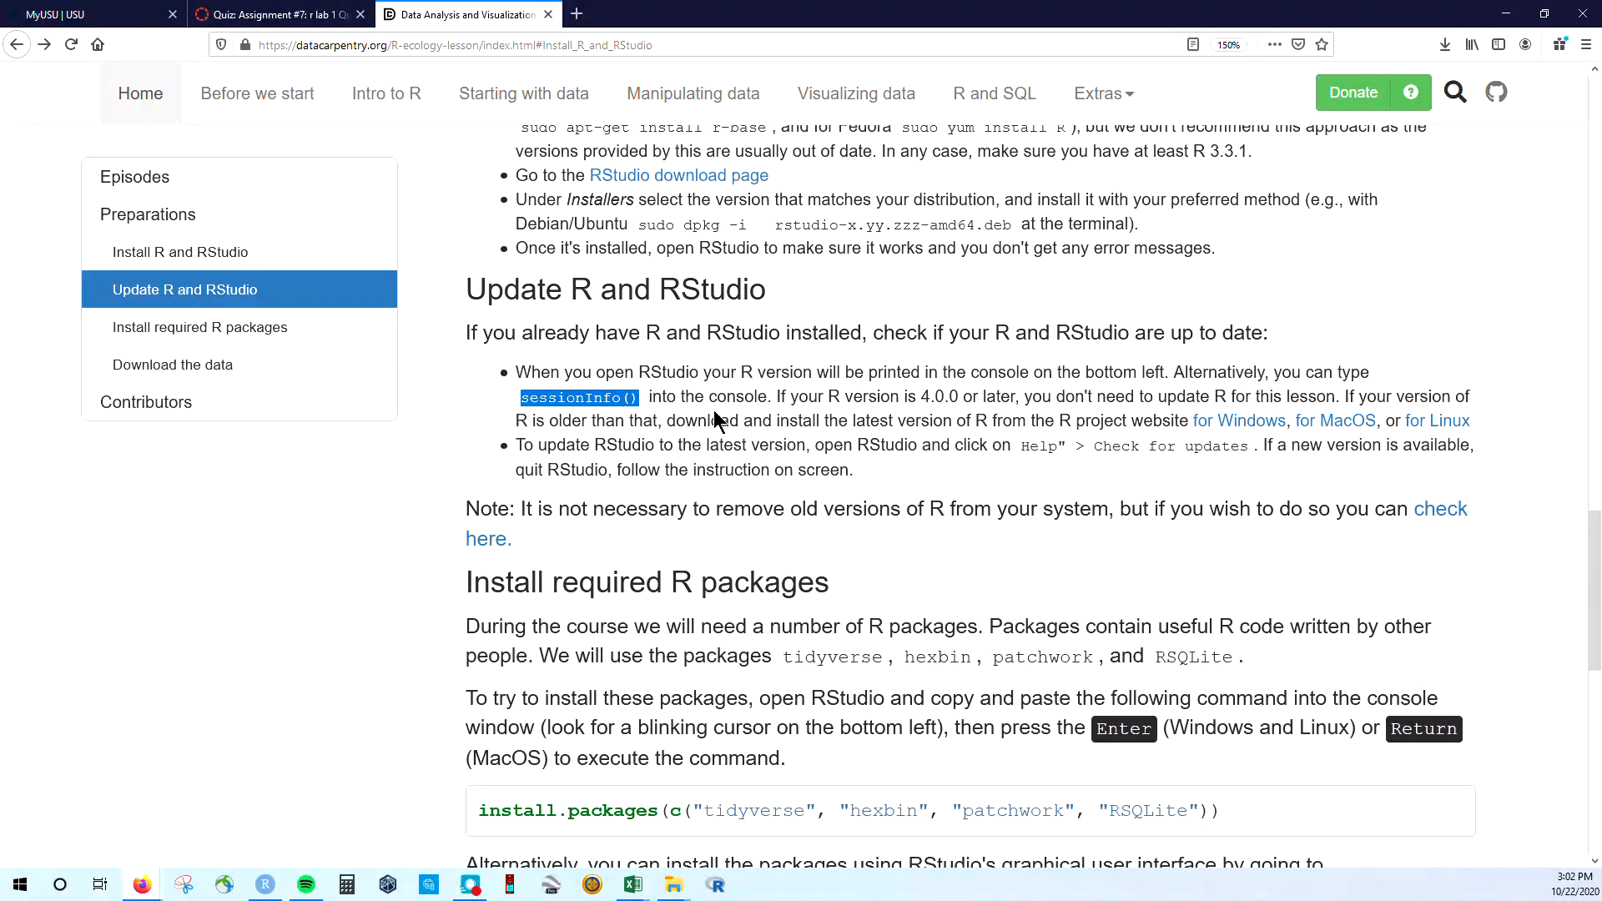
right_click(591, 397)
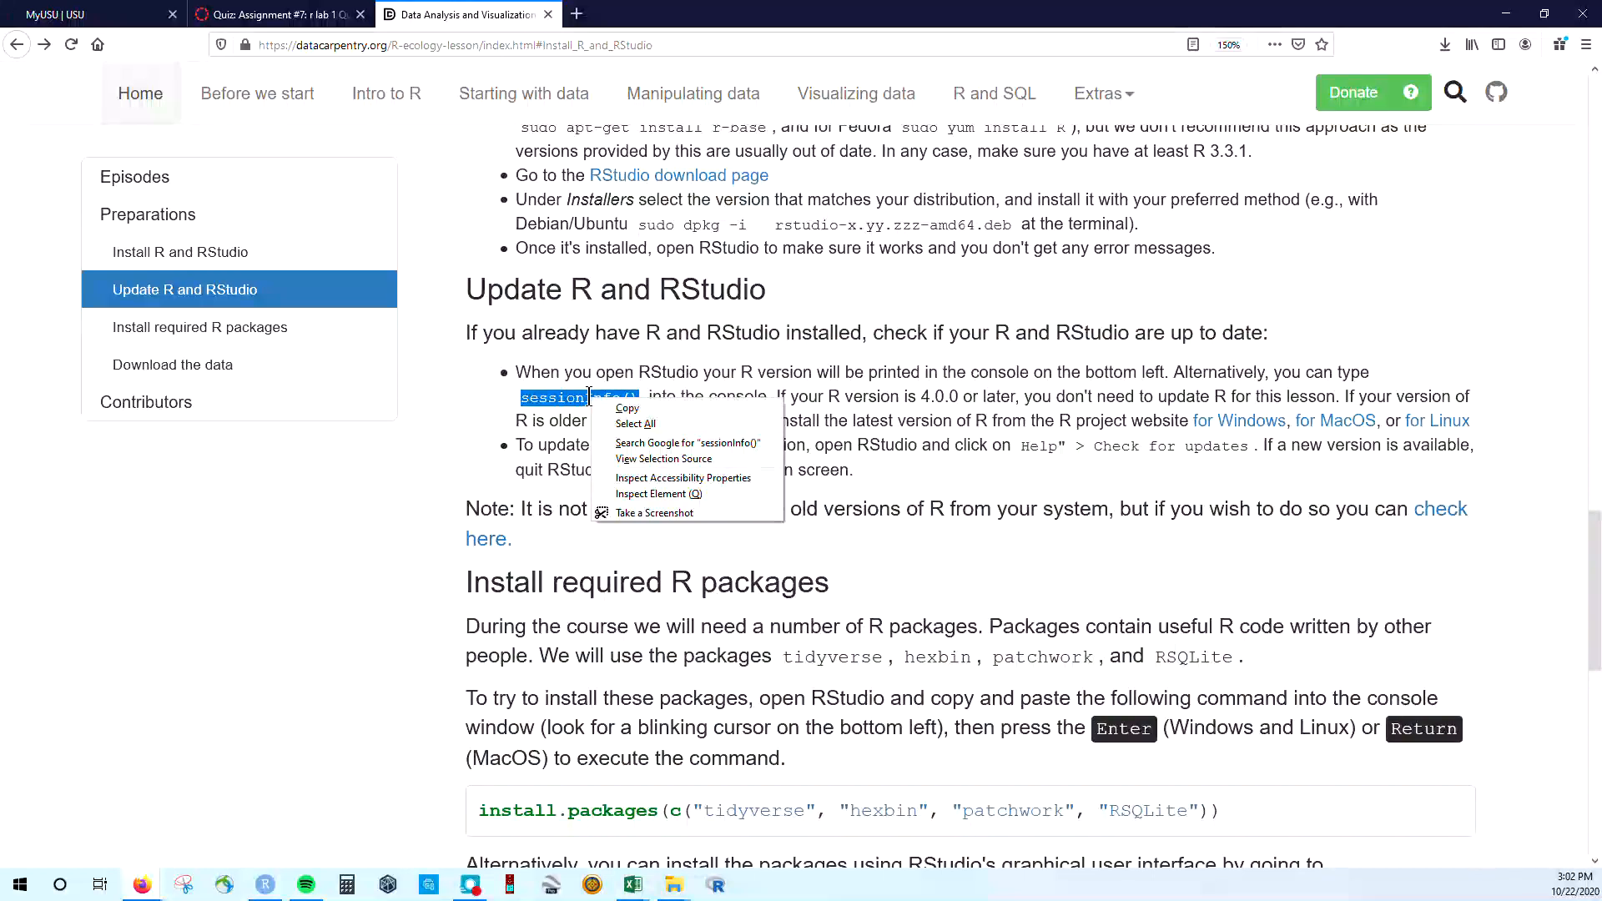
left_click(641, 411)
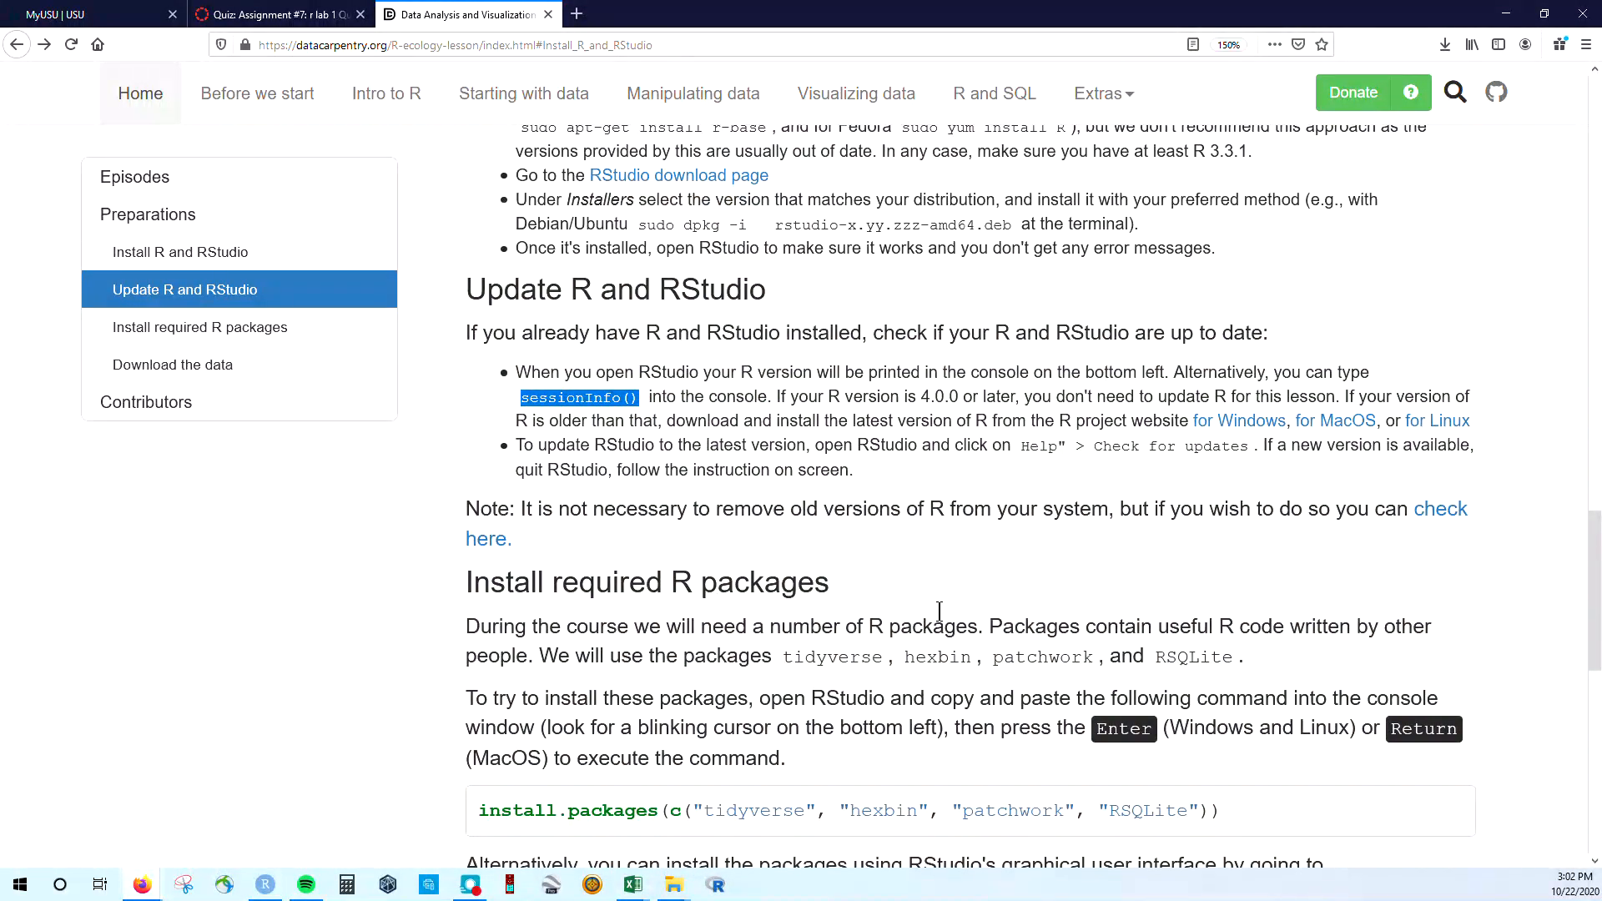
- Switch to RStudio and put a # on line 1 of the untitled script and a comment with the author's full name on line 6
left_click(266, 886)
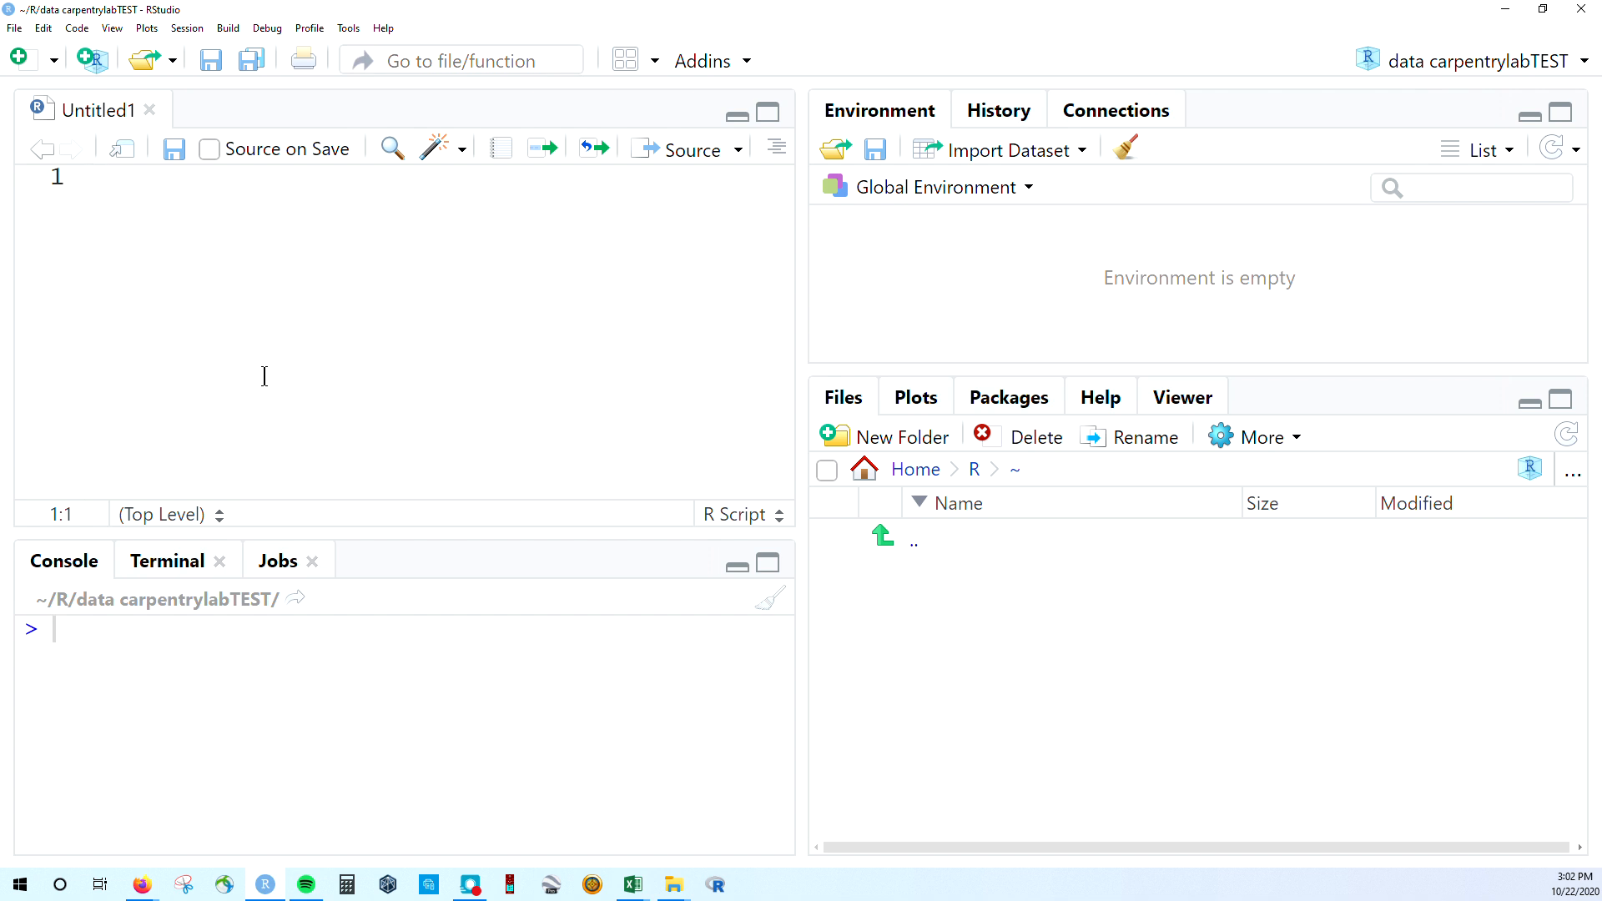
type("#")
key("Return")
key("Return")
key("Return")
key("Return")
key("Return")
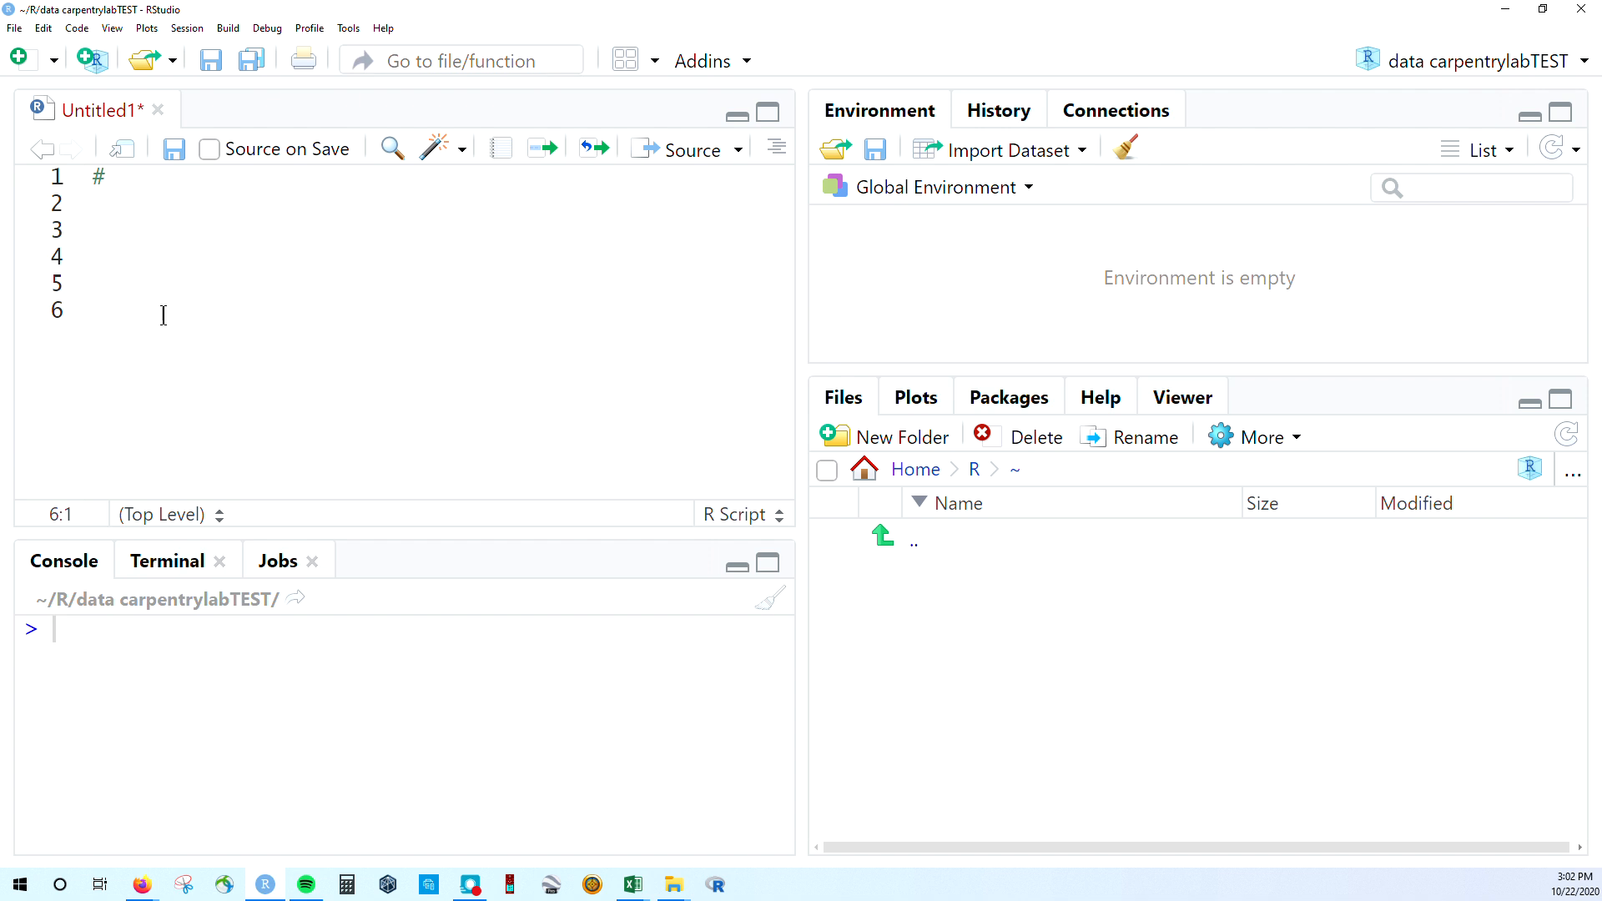
type("#Eric LaMalfa")
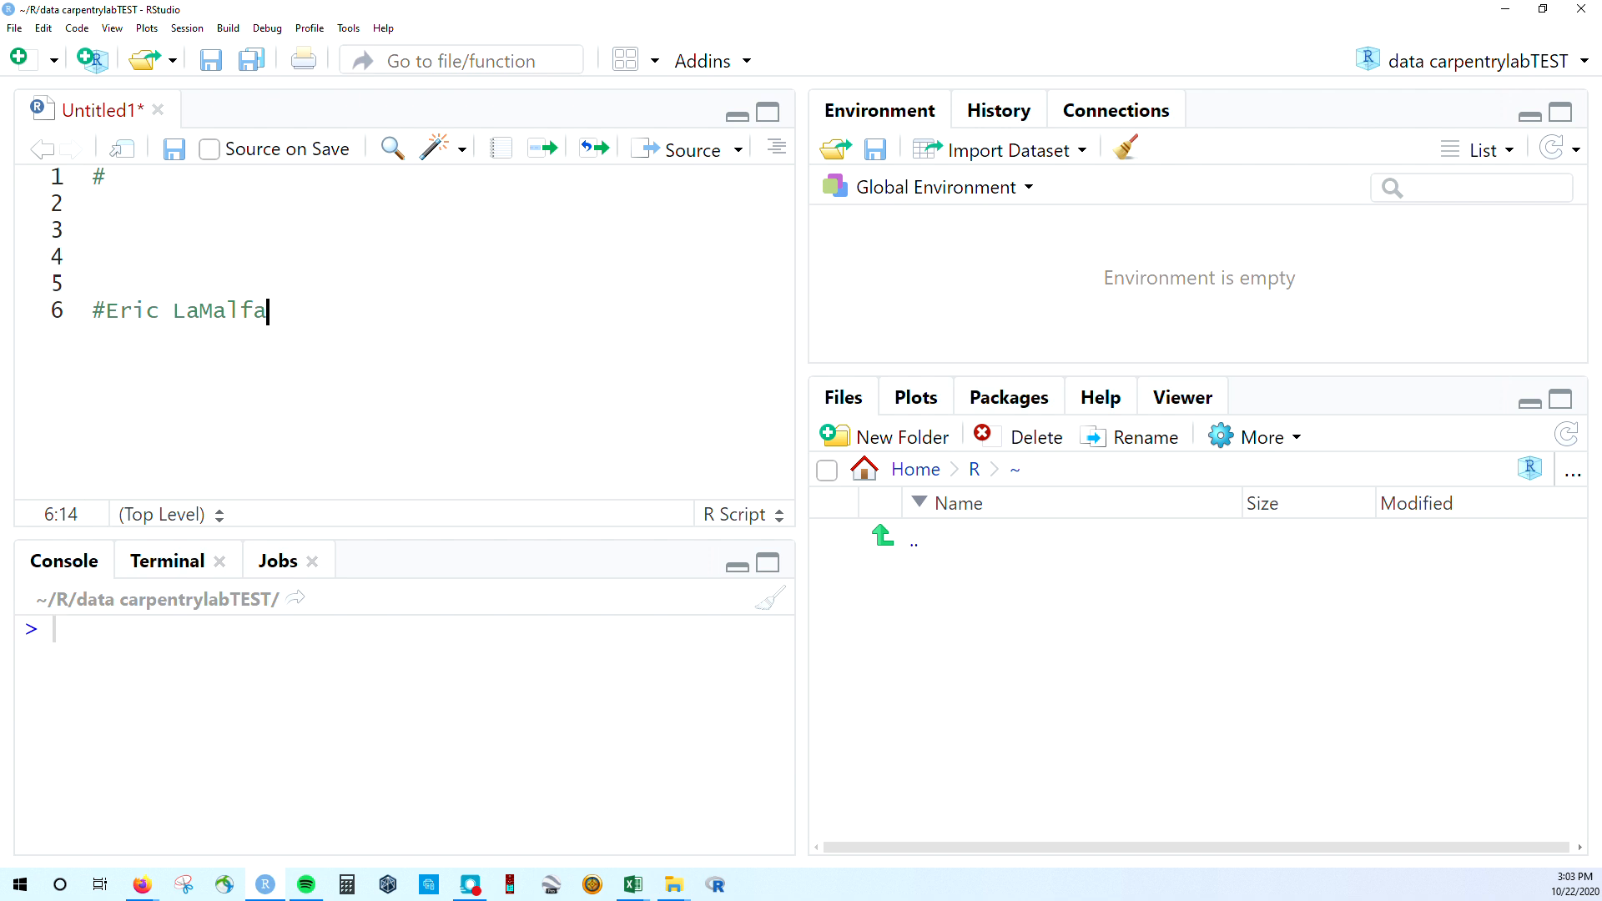
- Capture a rectangular area of the RStudio window with Snipping Tool and close the snip without saving it
left_click(185, 885)
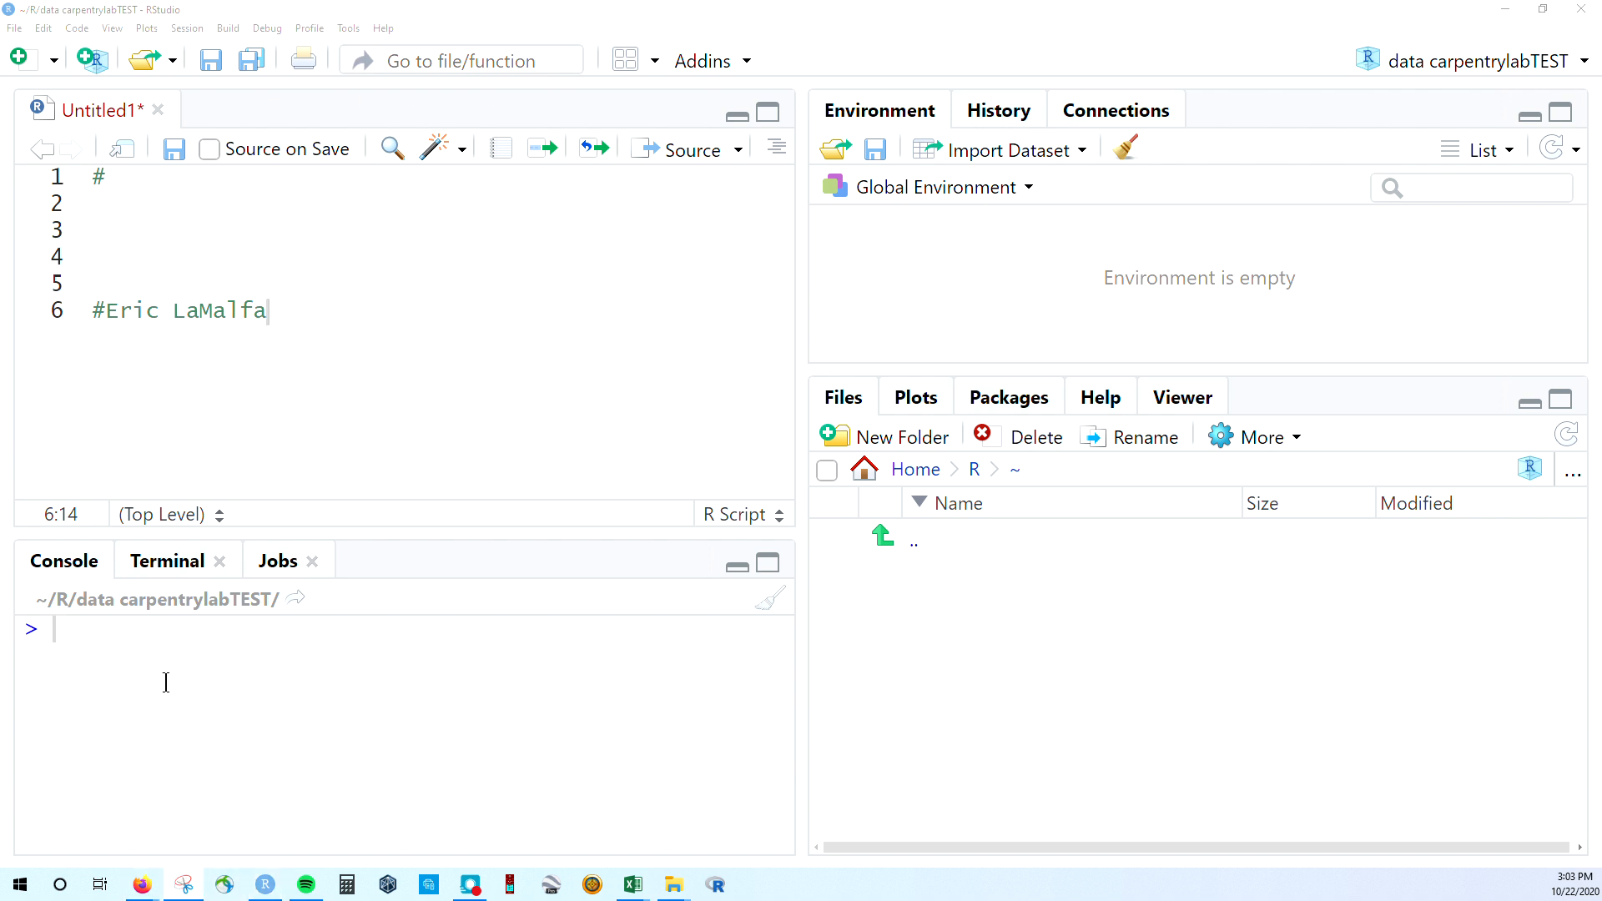
left_click_drag(311, 58, 662, 281)
left_click(570, 306)
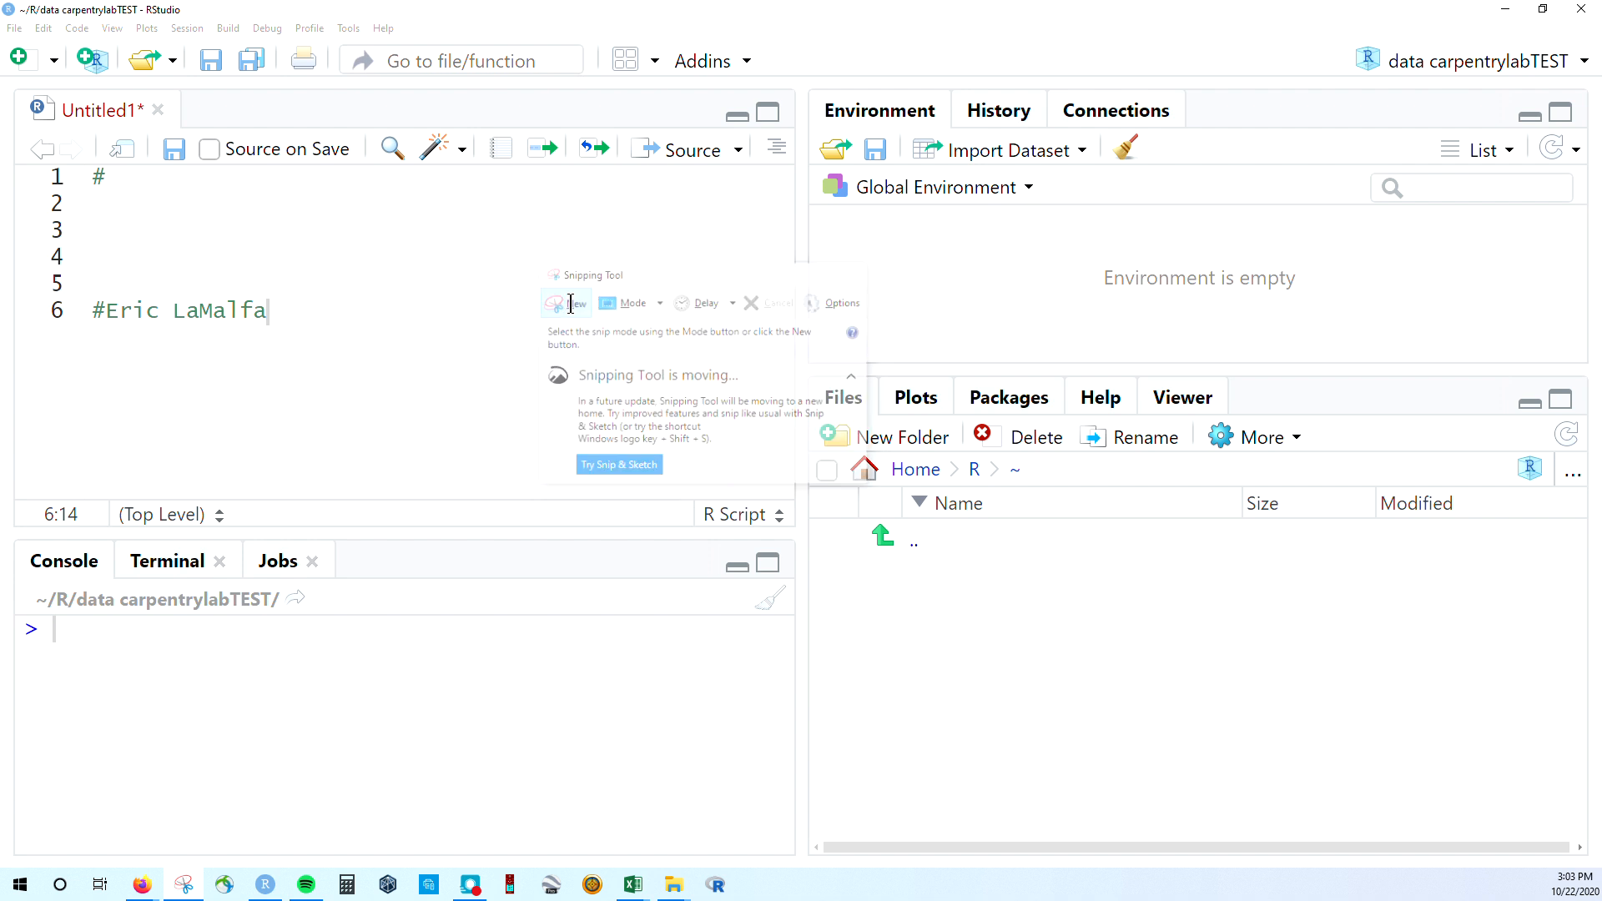
left_click_drag(19, 18, 1271, 621)
left_click(1466, 14)
left_click(904, 357)
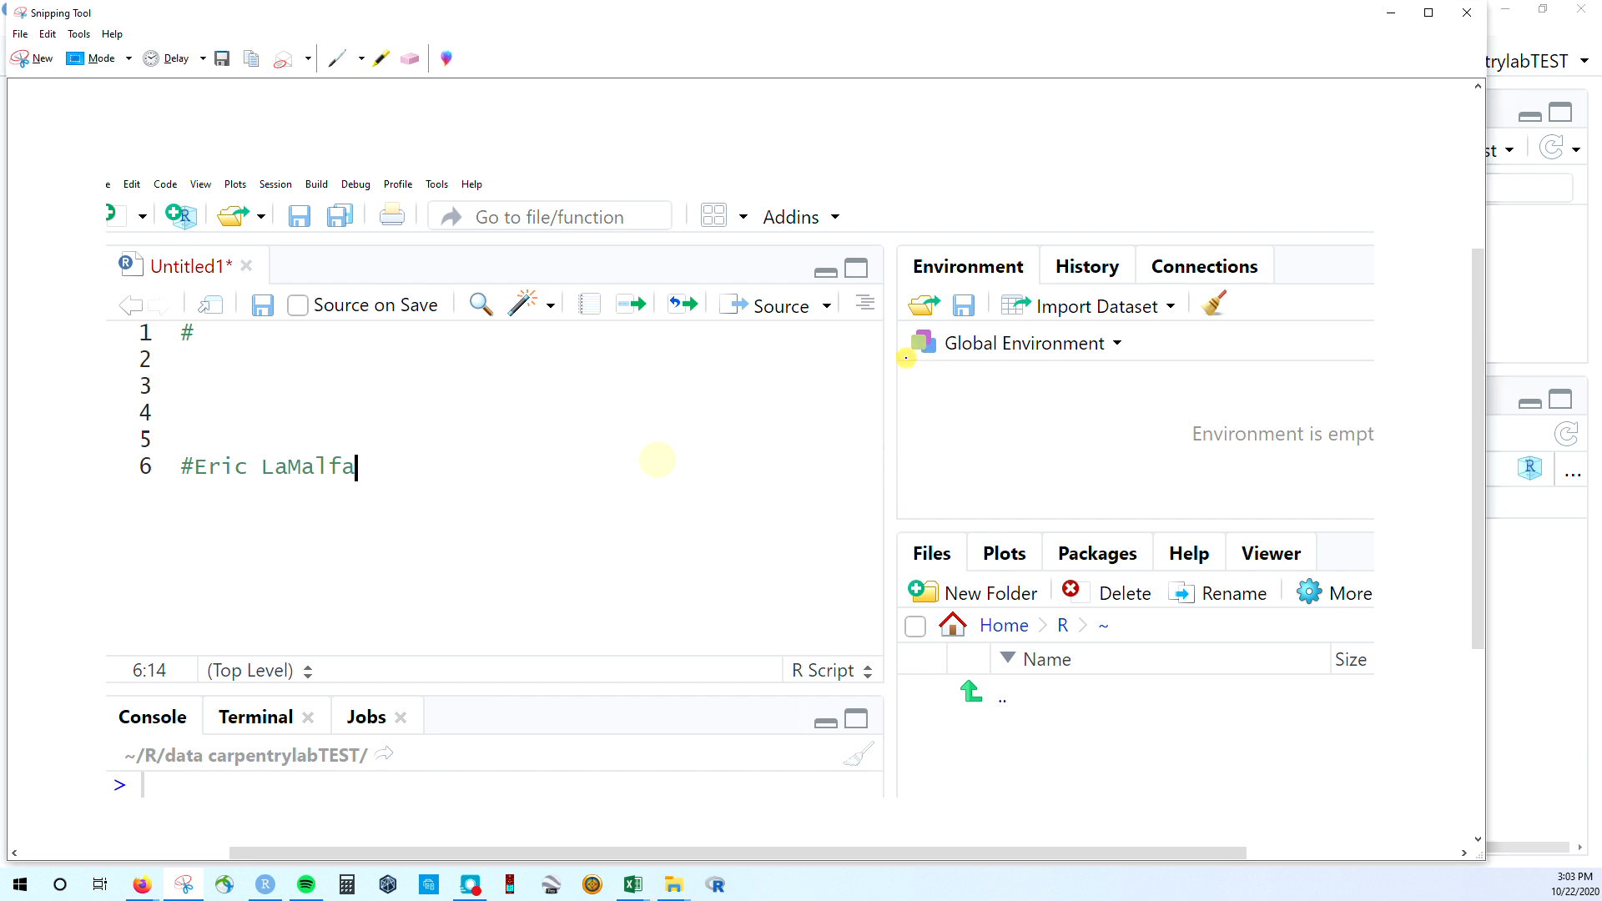
left_click(1467, 14)
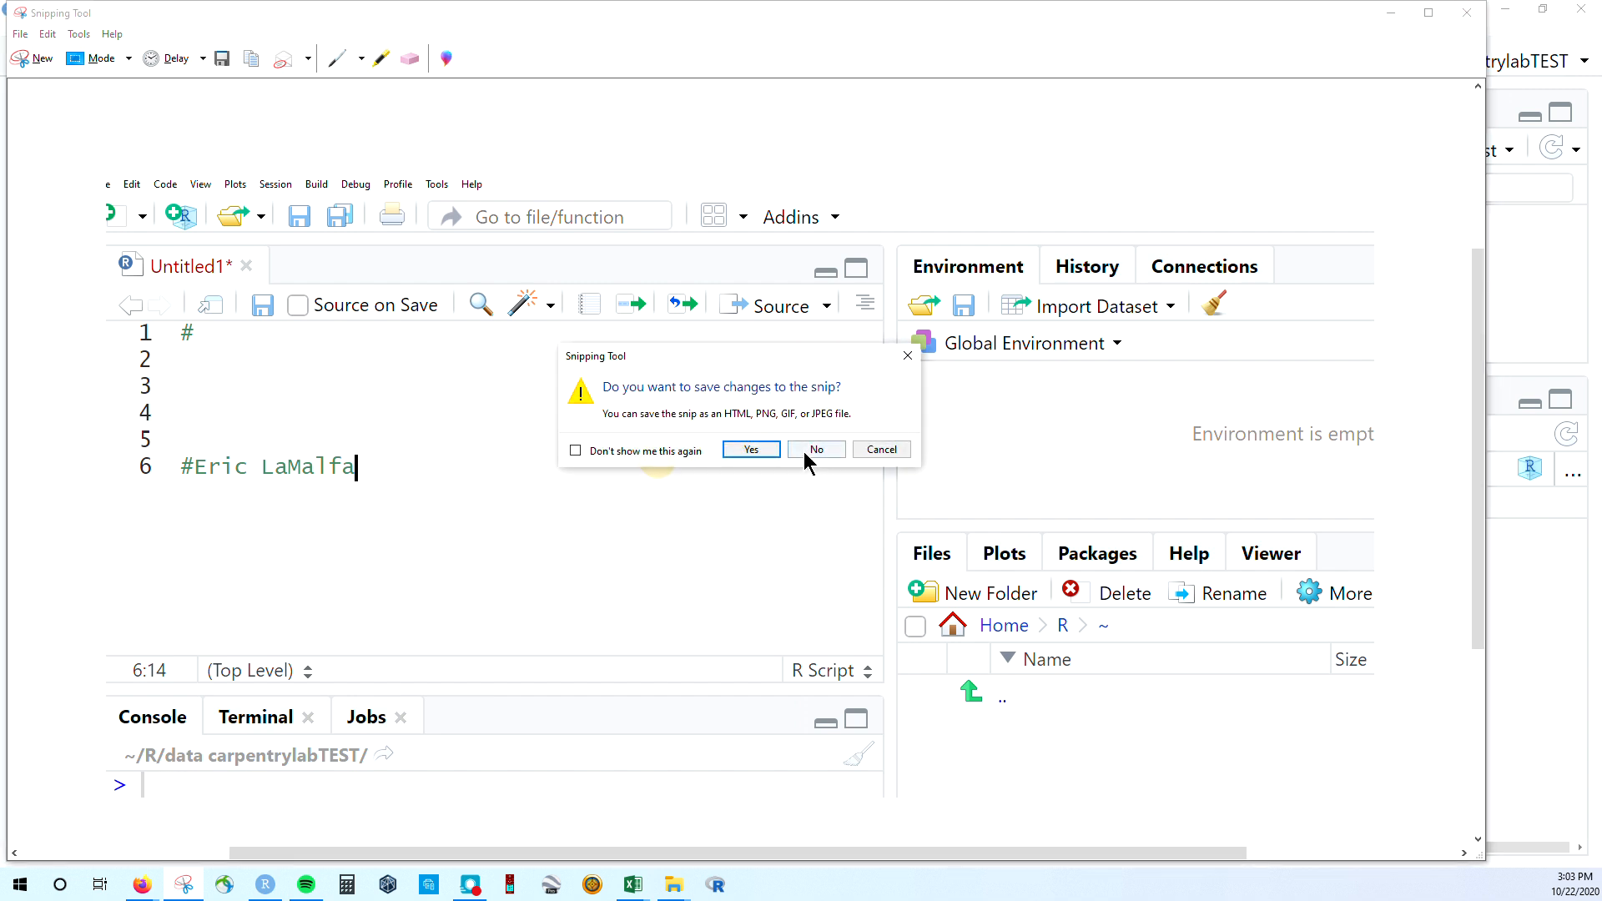
left_click(831, 456)
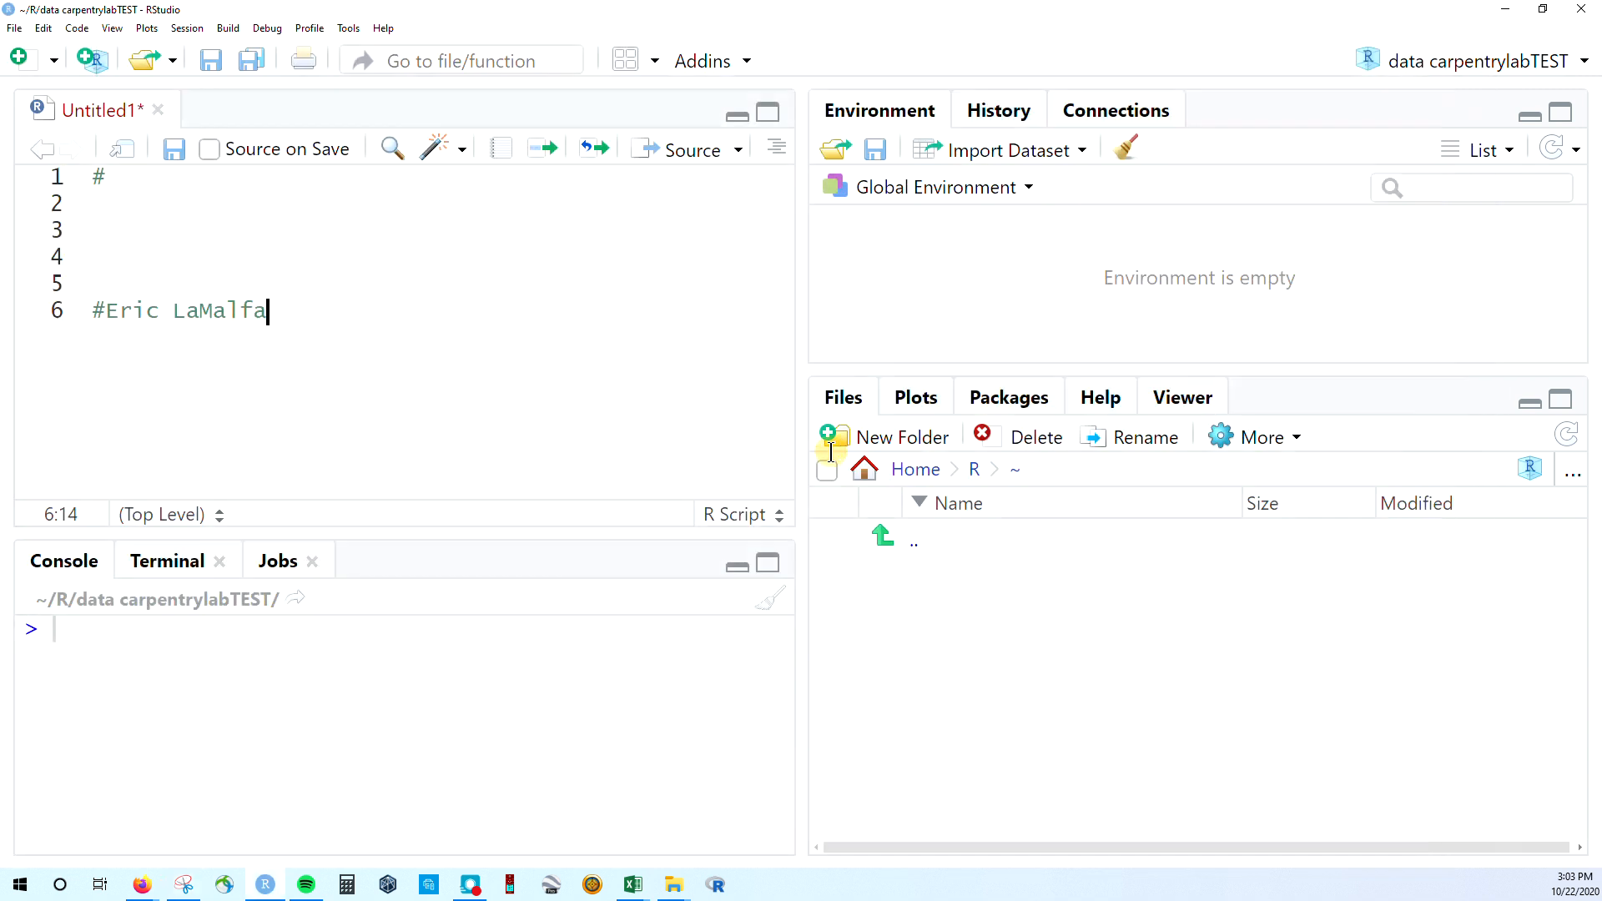
- Add the sessionInfo() command copied from the lesson page to line 8 of the RStudio script and run it
key("Return")
key("Return")
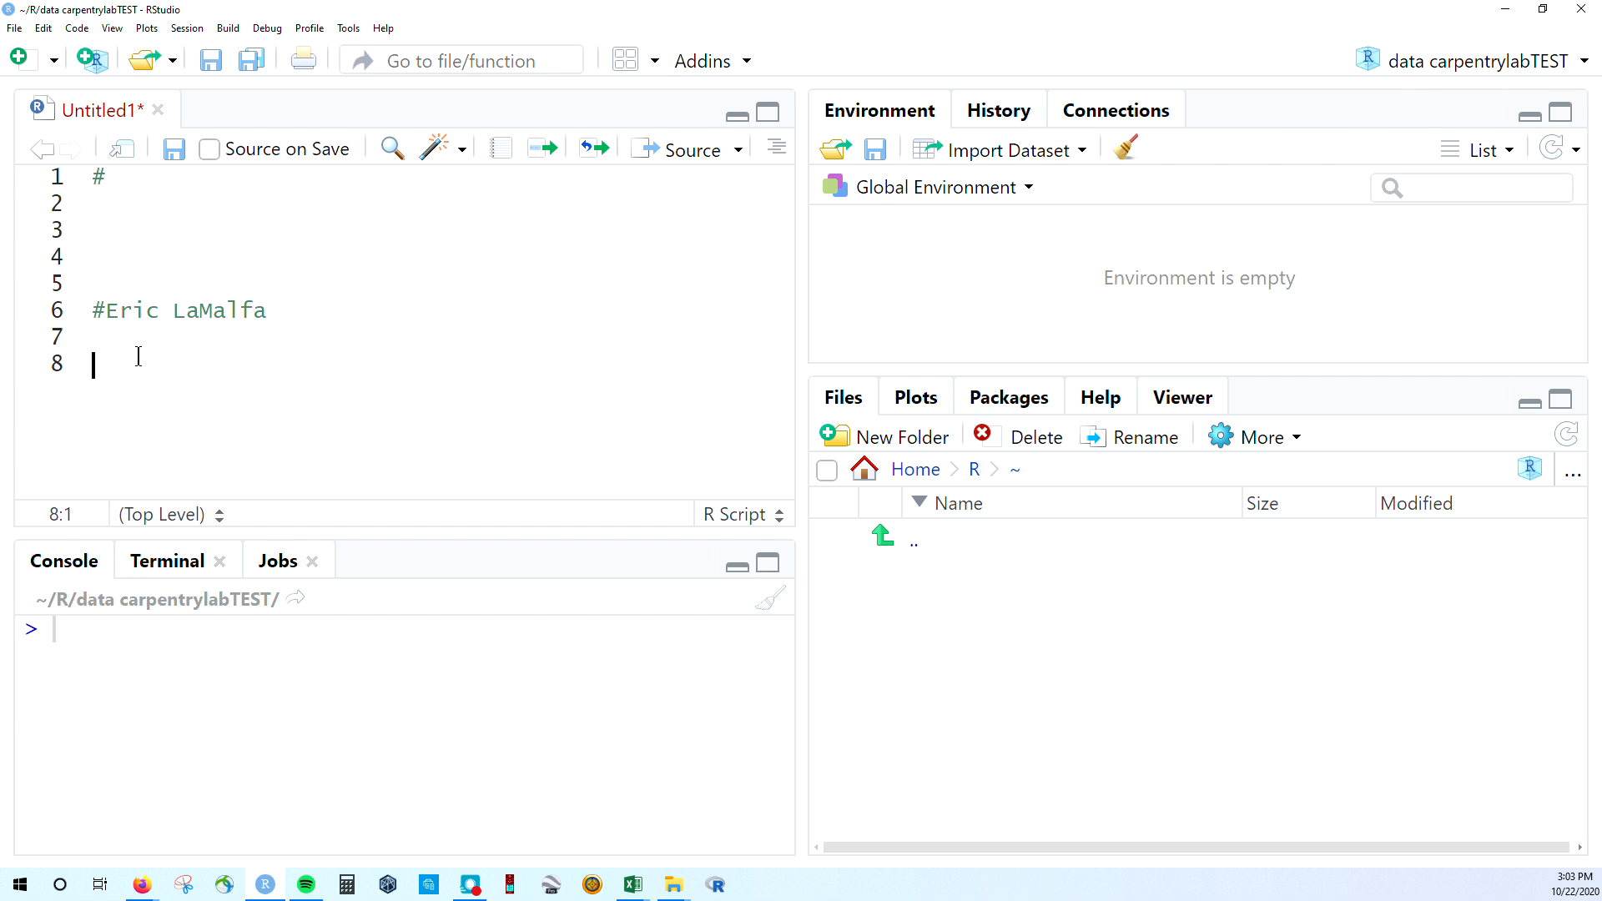
left_click(1505, 9)
right_click(577, 397)
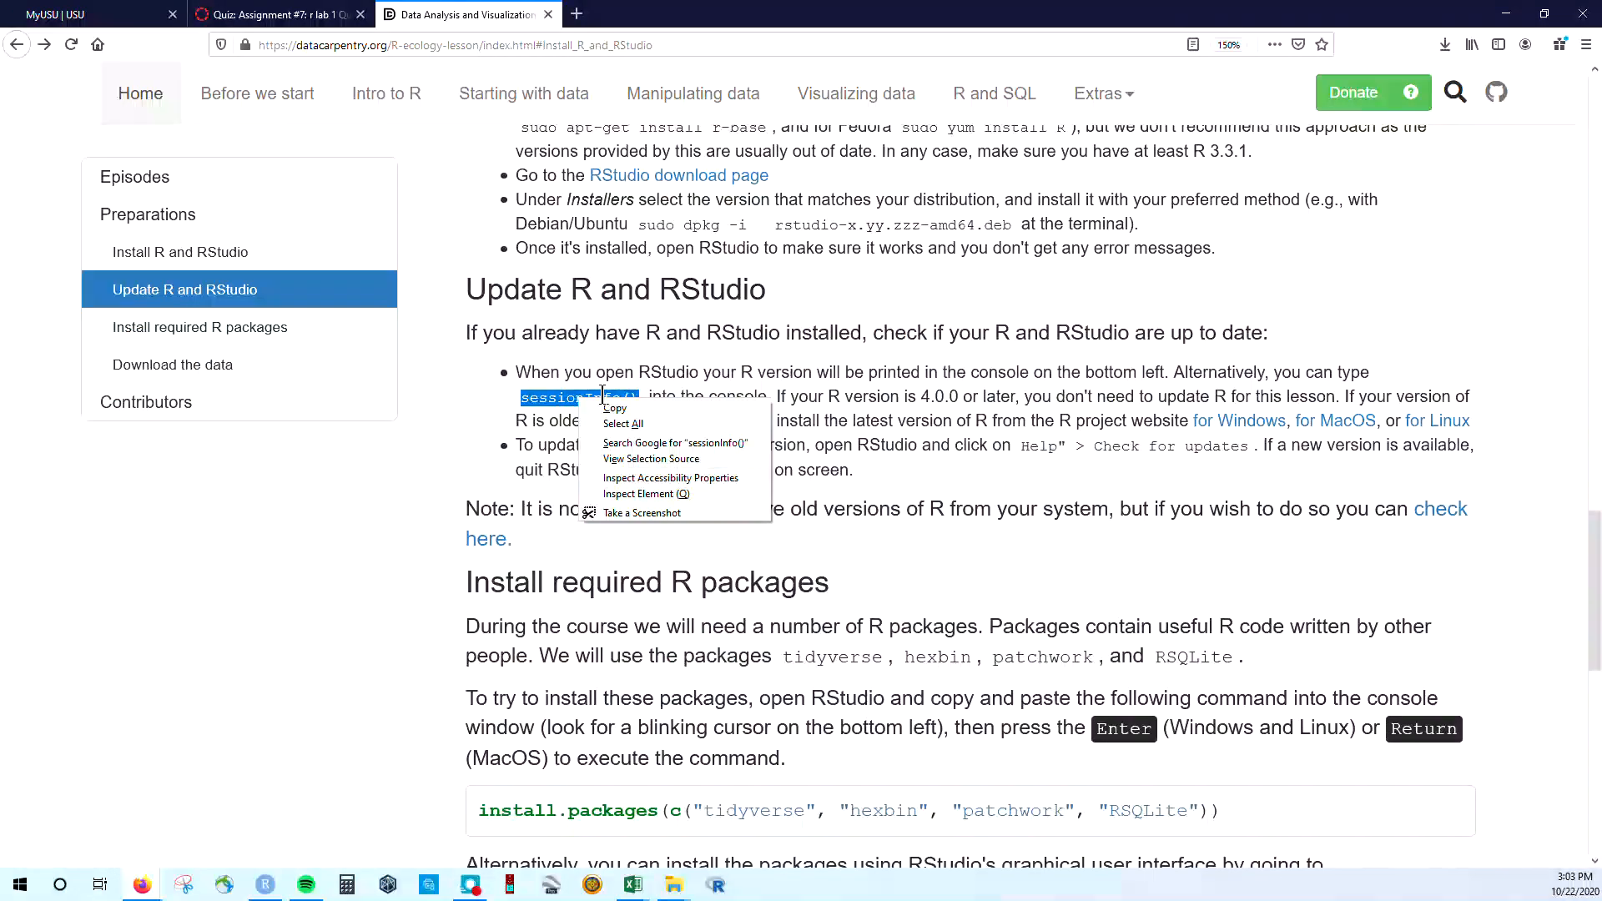
left_click(626, 412)
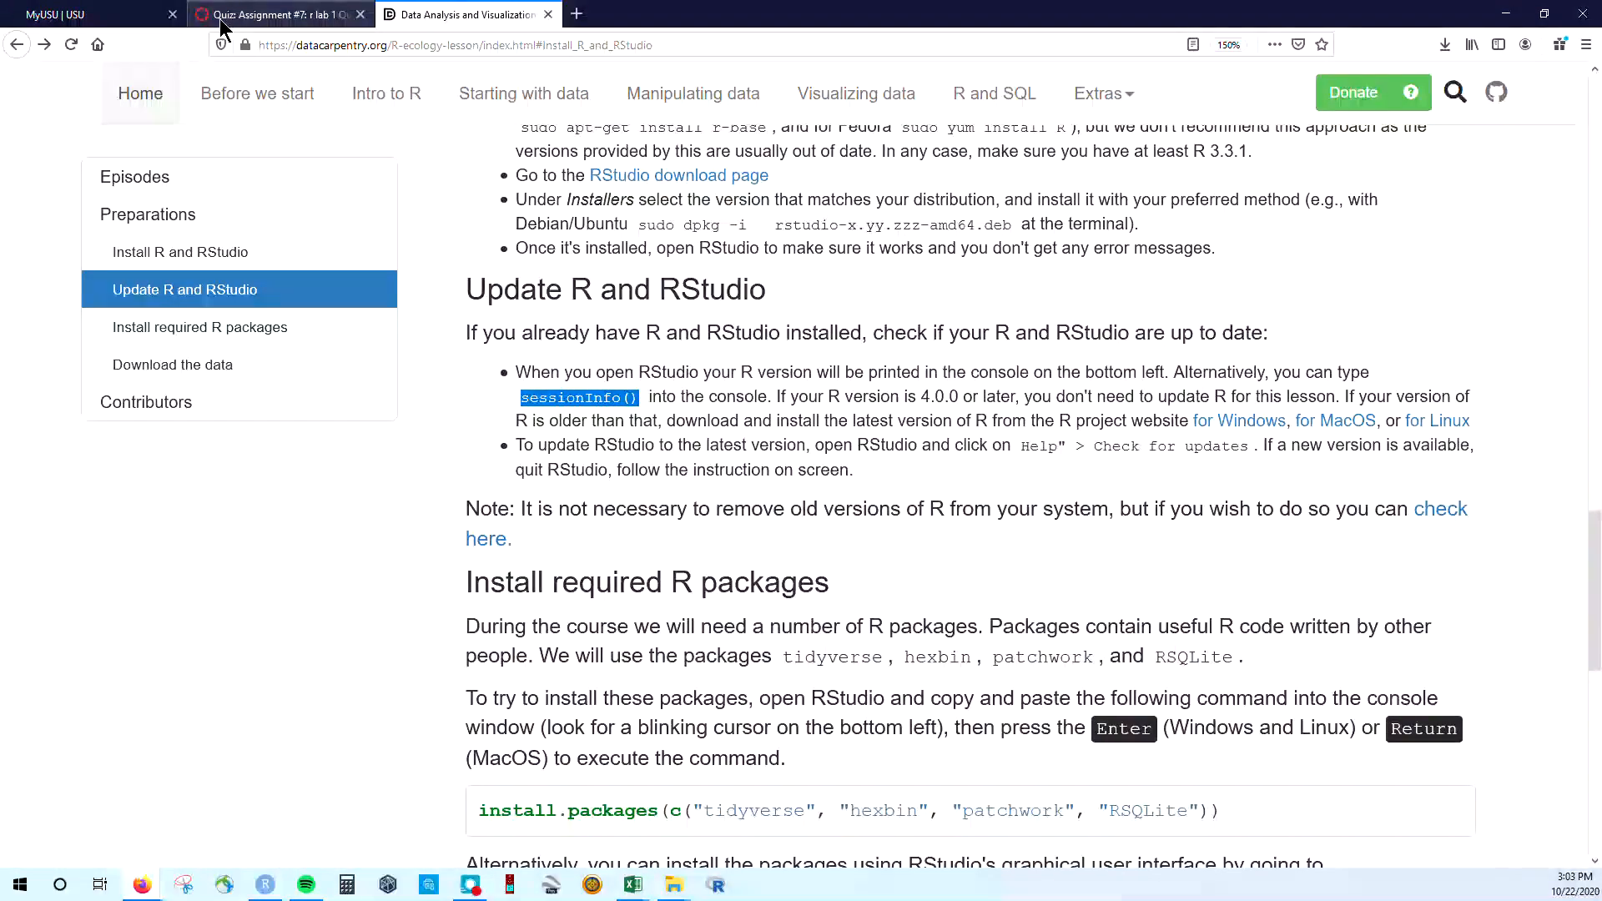
left_click(265, 884)
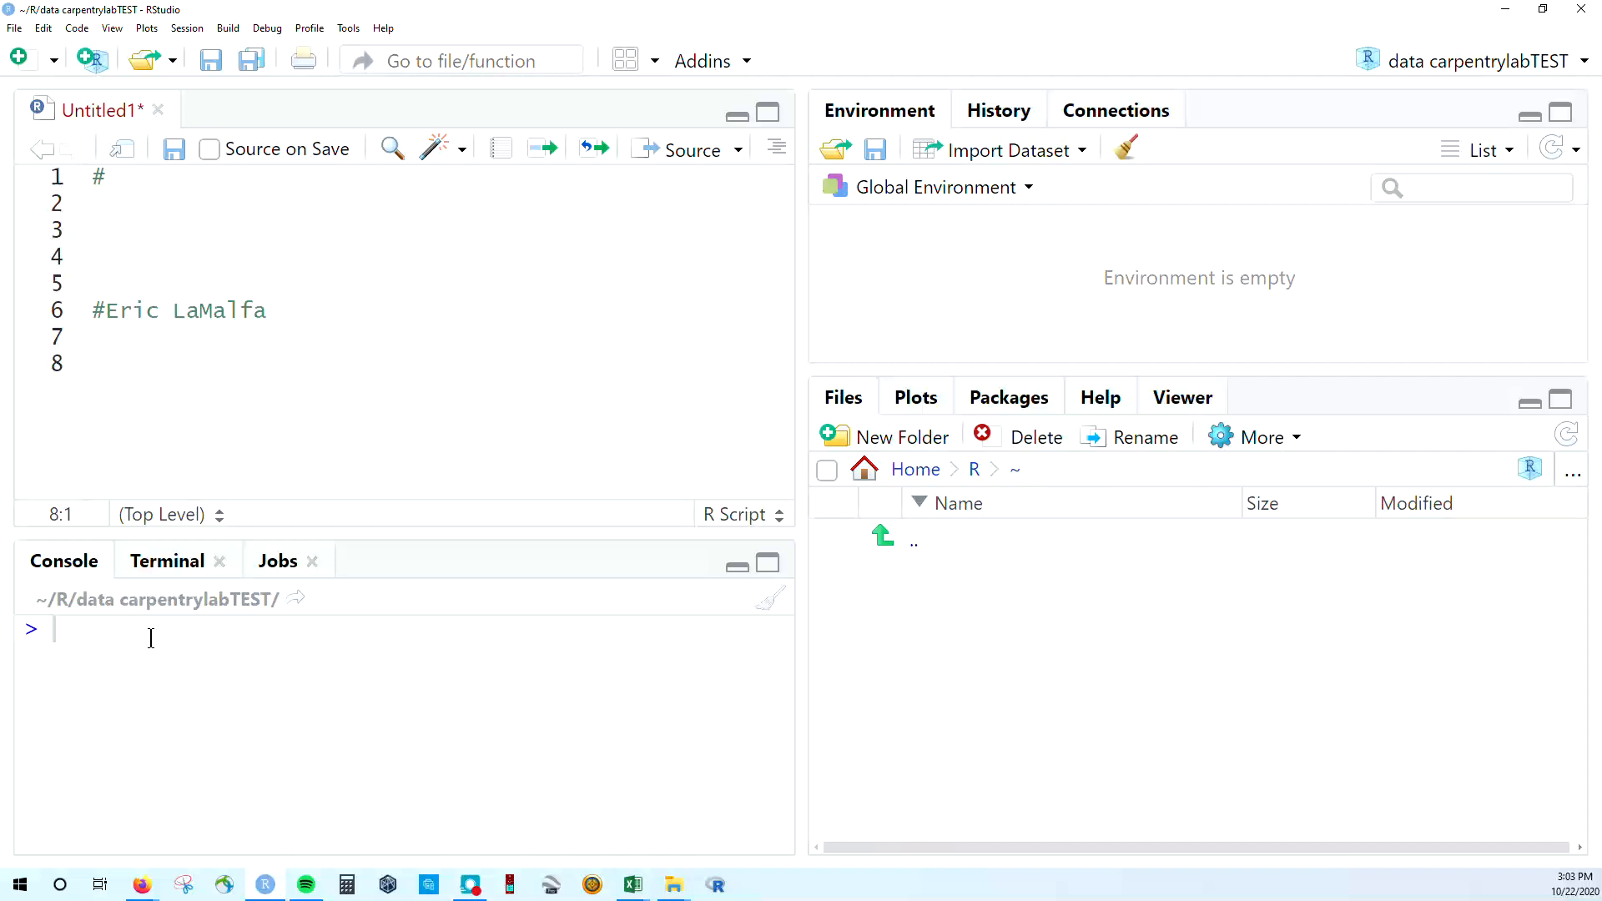
type("sessionInfo()")
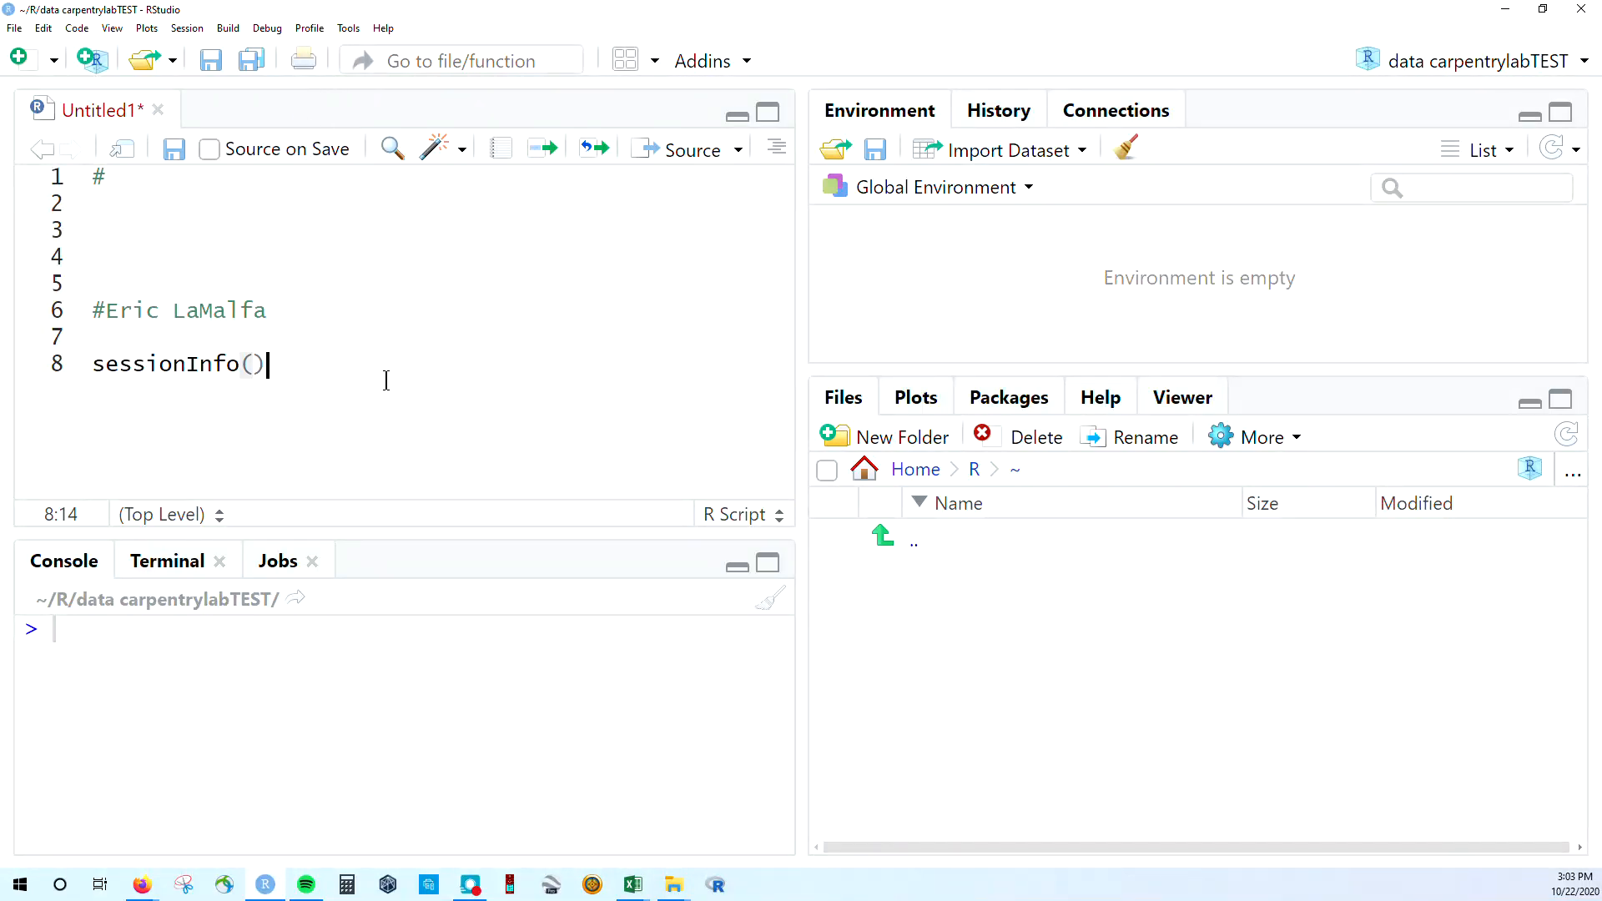
left_click(552, 156)
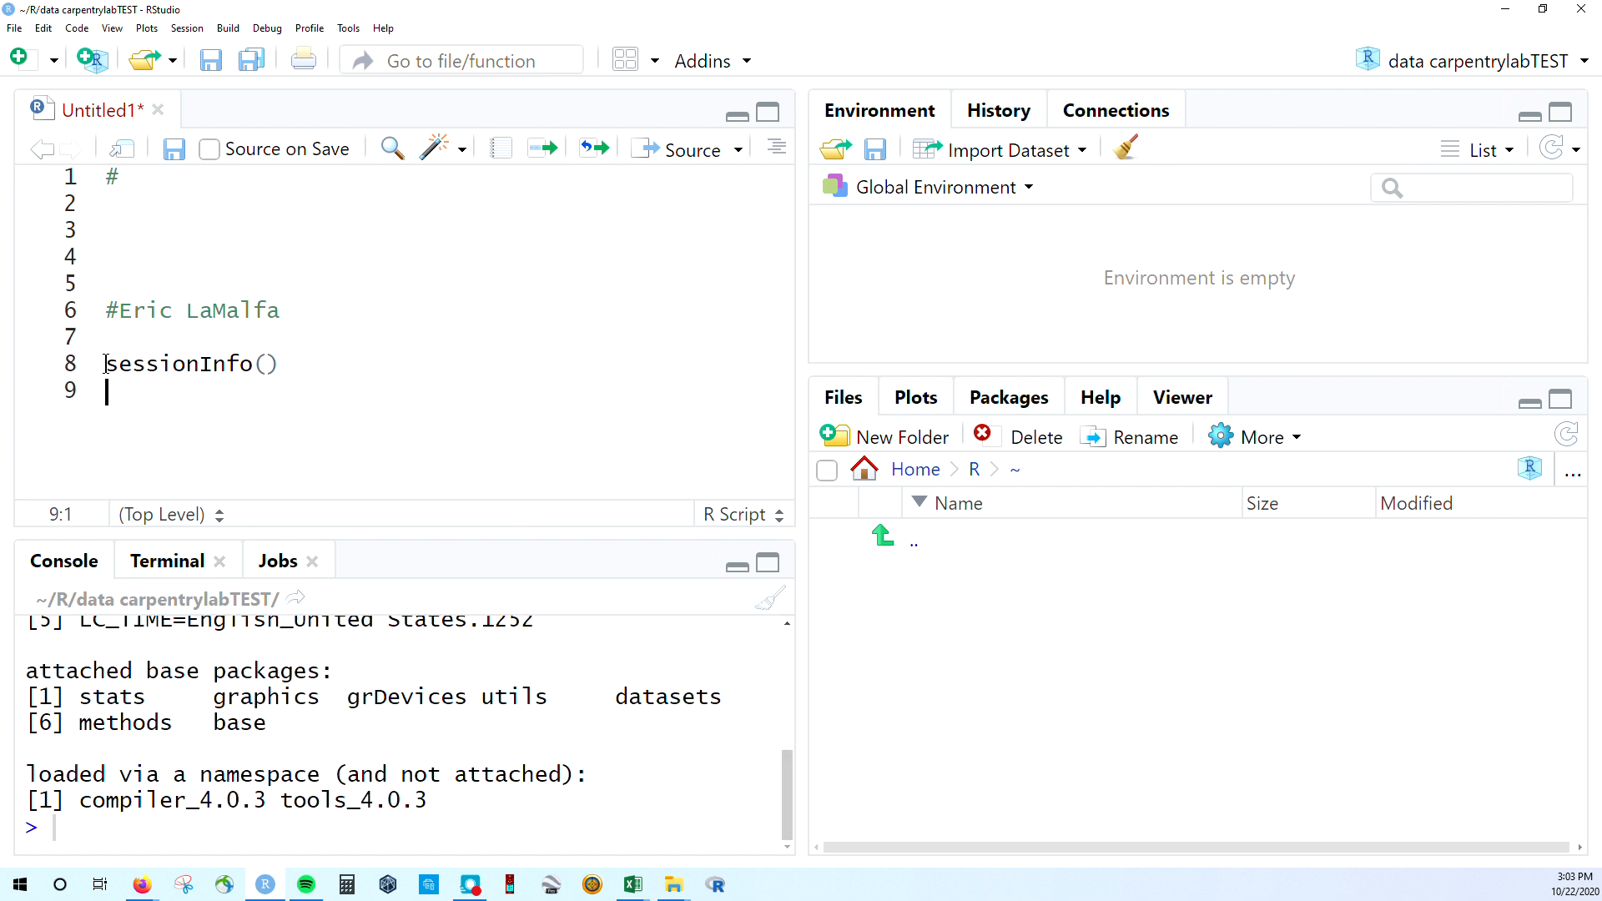
left_click_drag(106, 364, 286, 365)
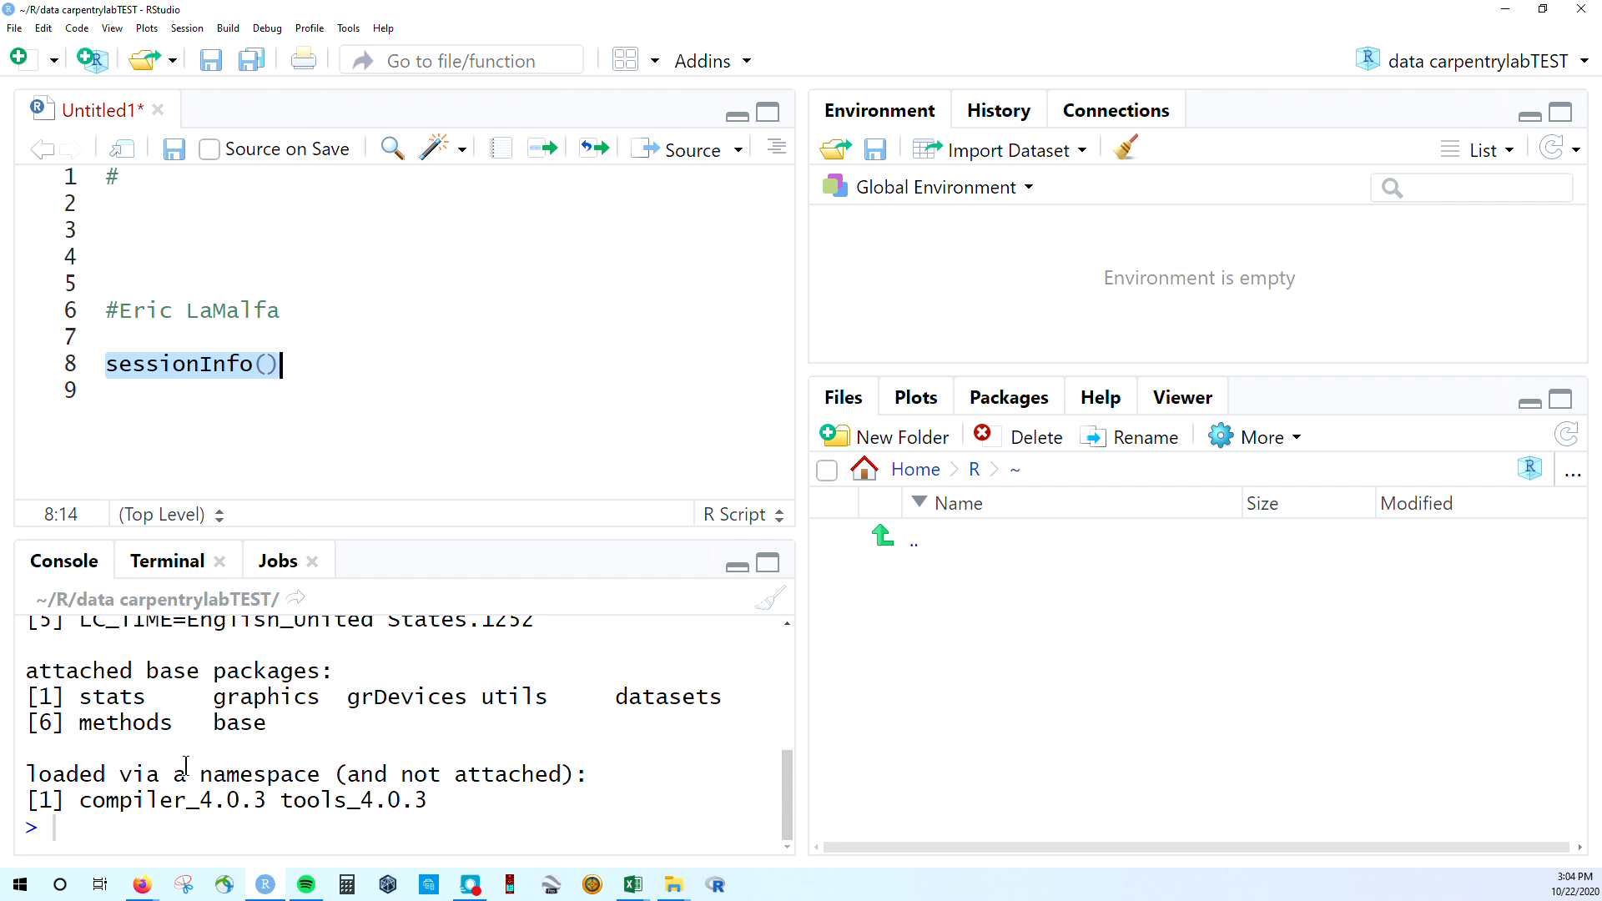
- Switch to the lesson page in the browser and copy the install.packages command from the Install required R packages section
left_click_drag(81, 801, 439, 799)
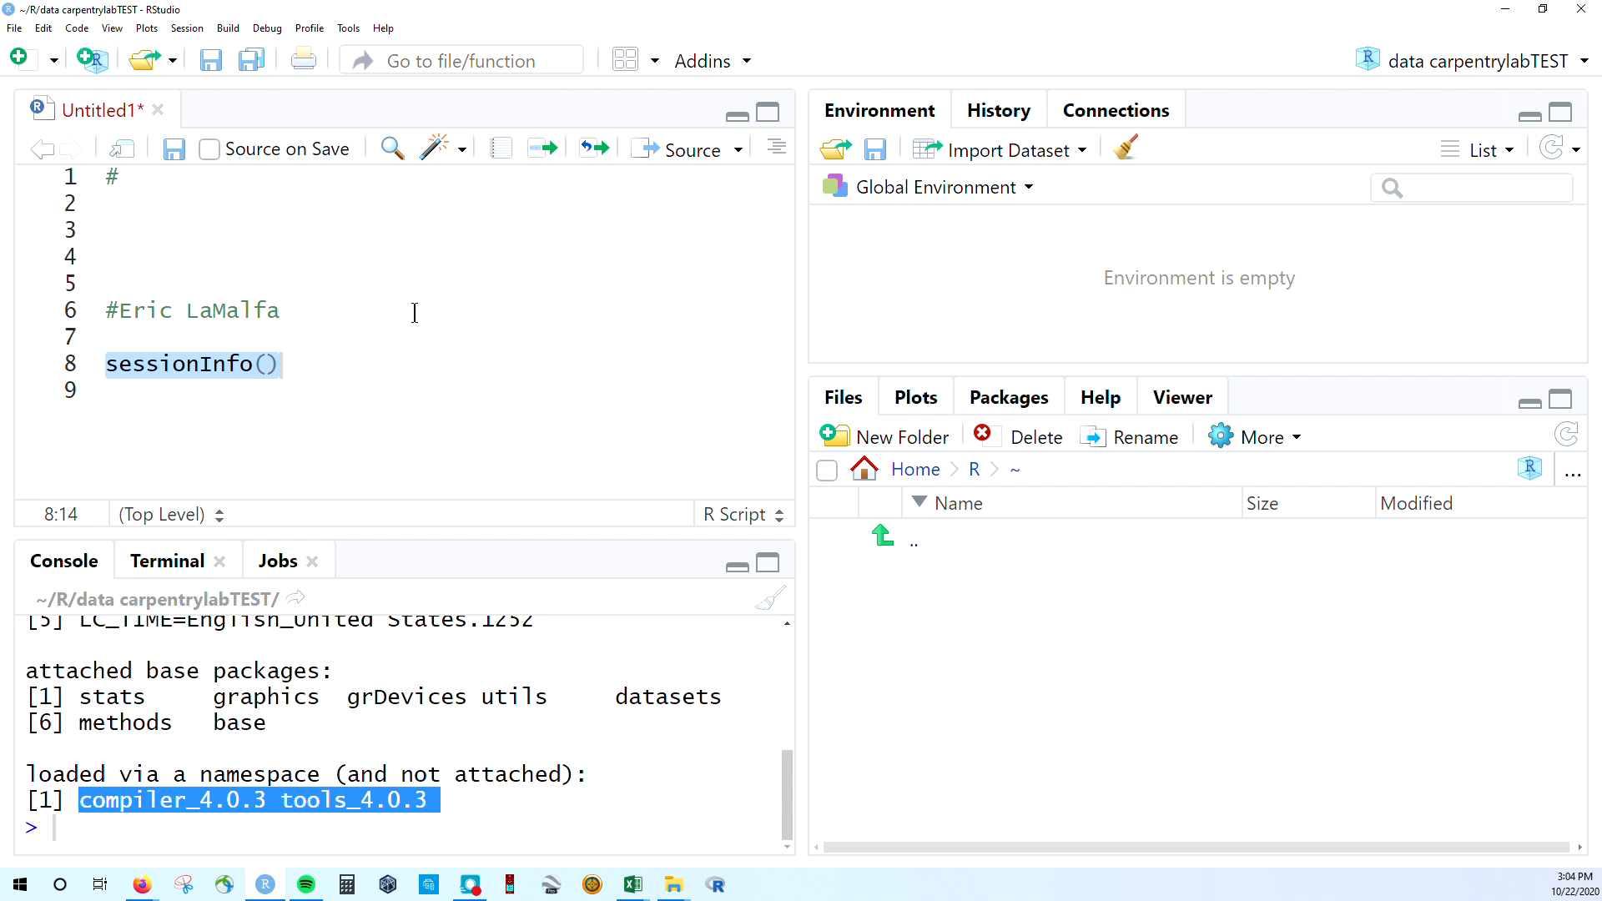
left_click(316, 378)
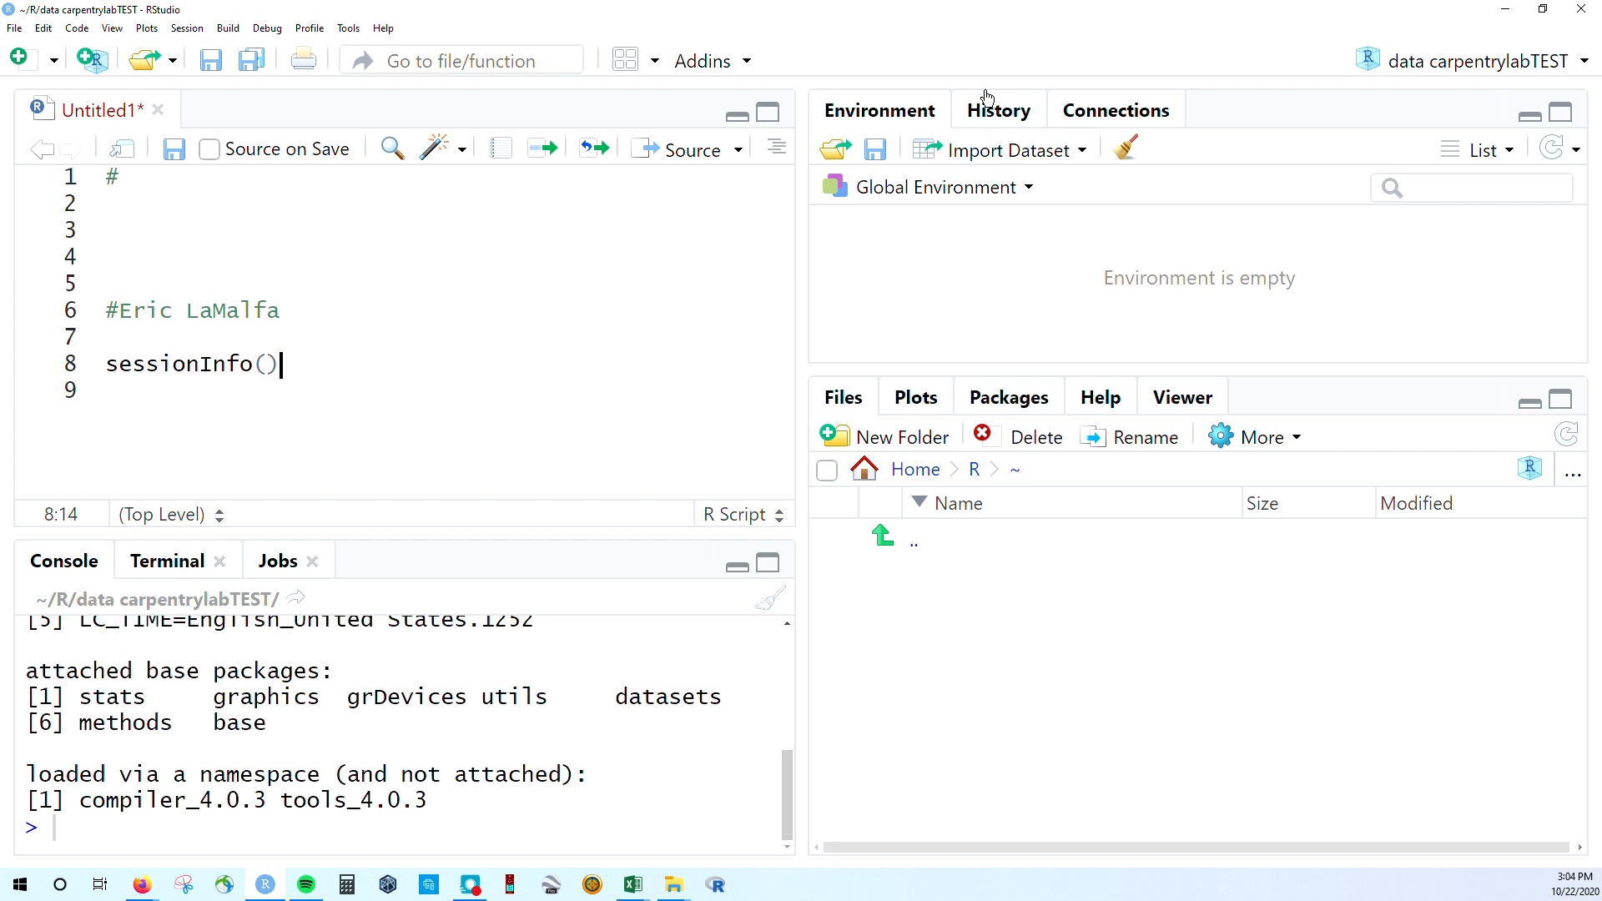
left_click(266, 885)
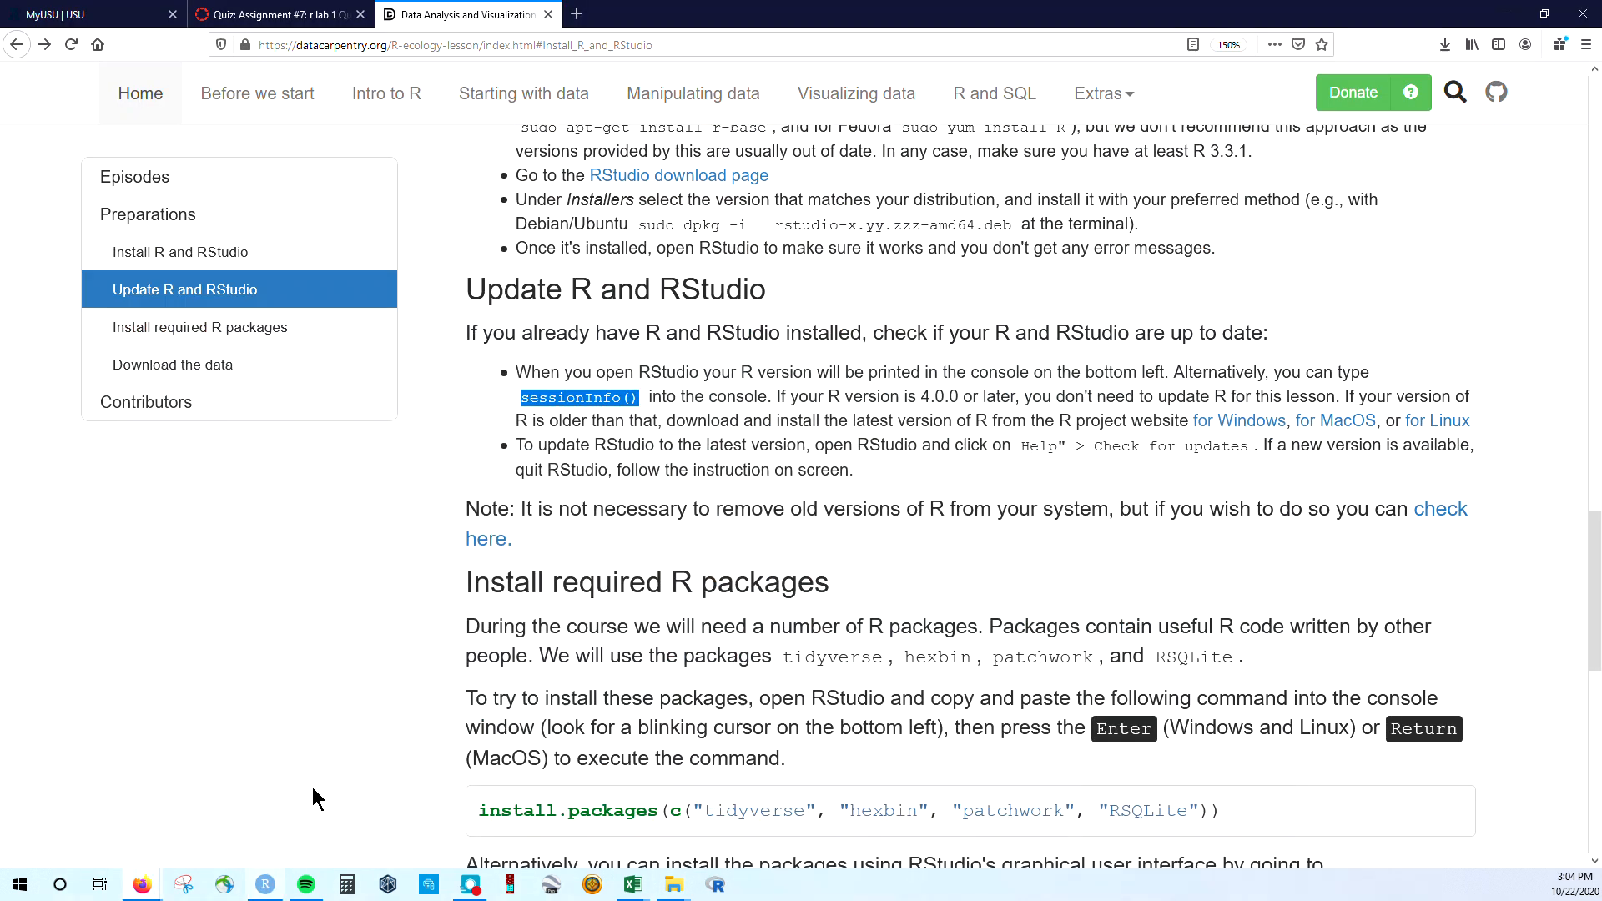
scroll(990, 553, "down", 3)
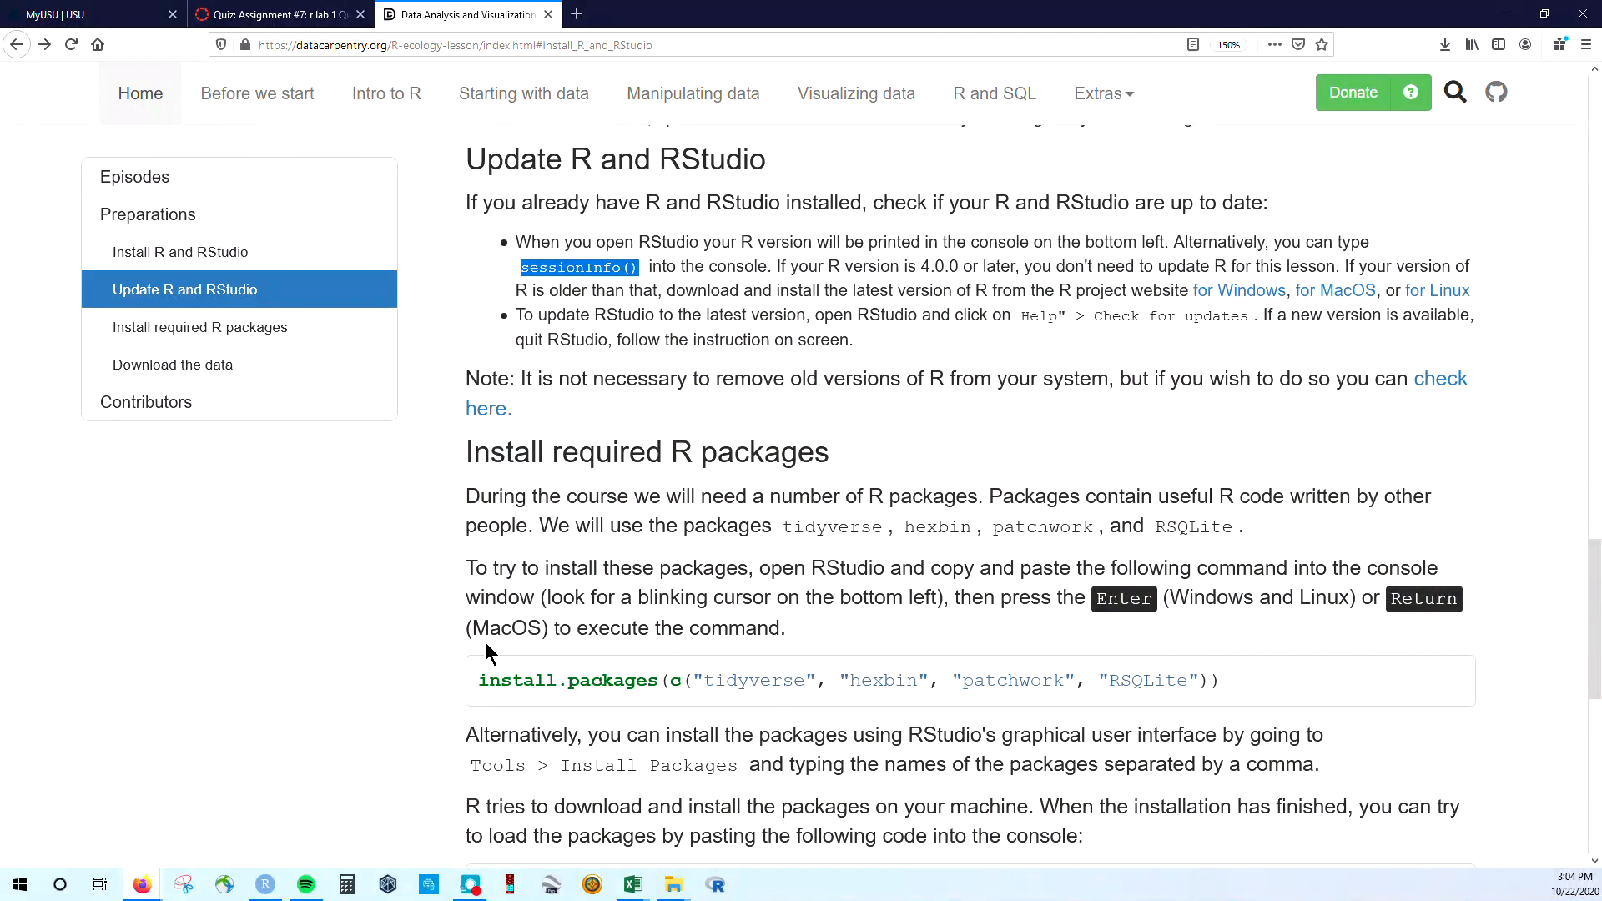
left_click_drag(480, 678, 1216, 684)
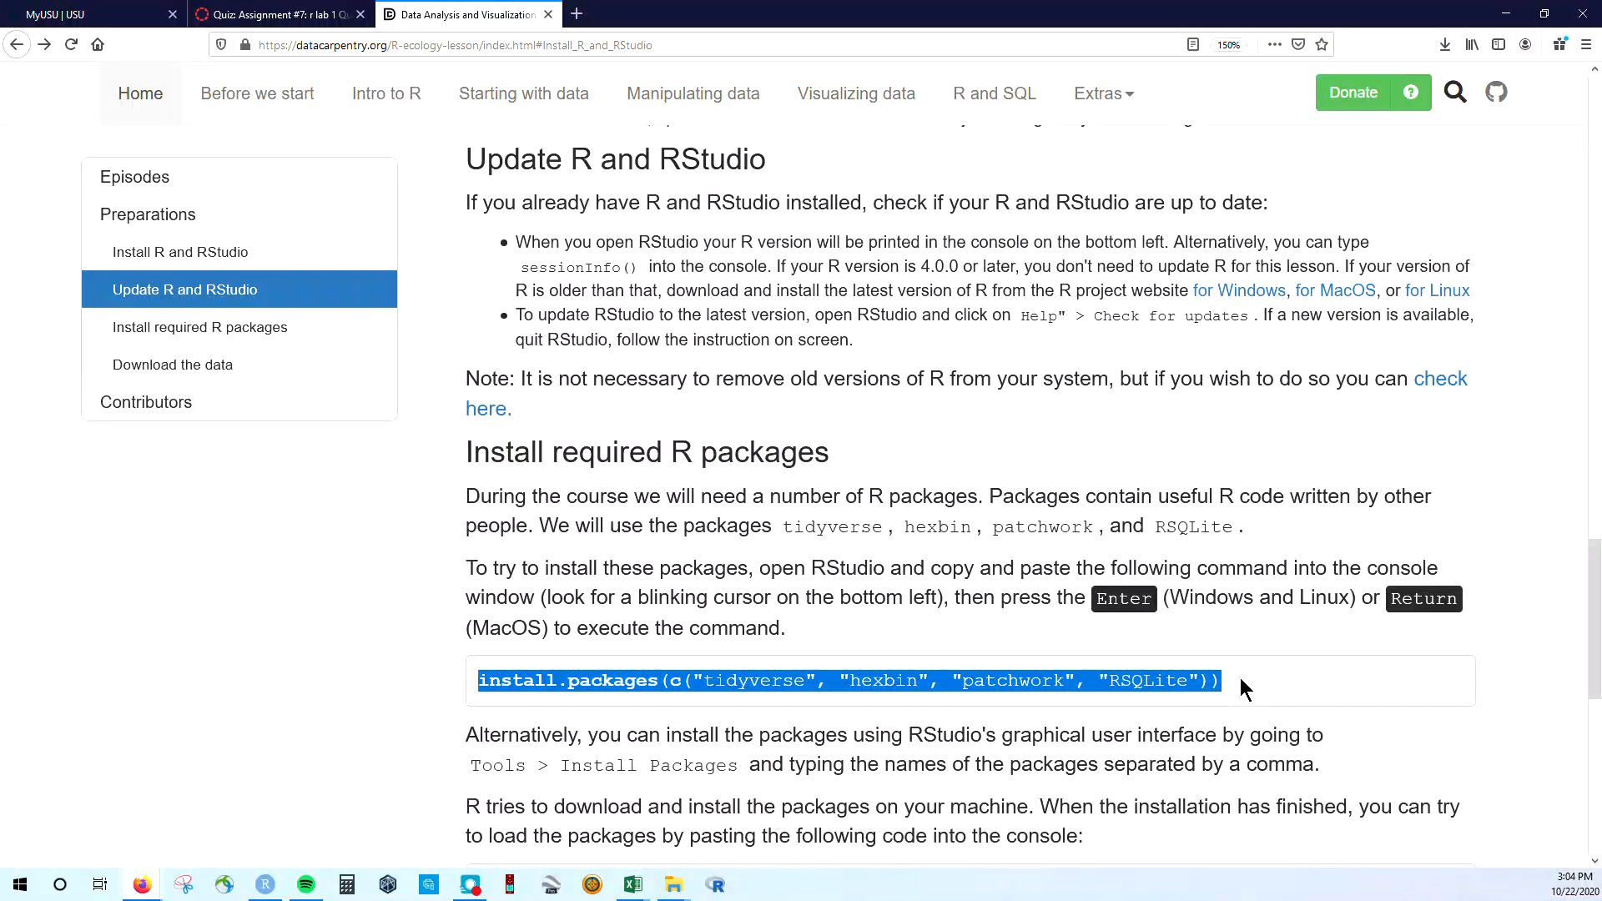
left_click(318, 14)
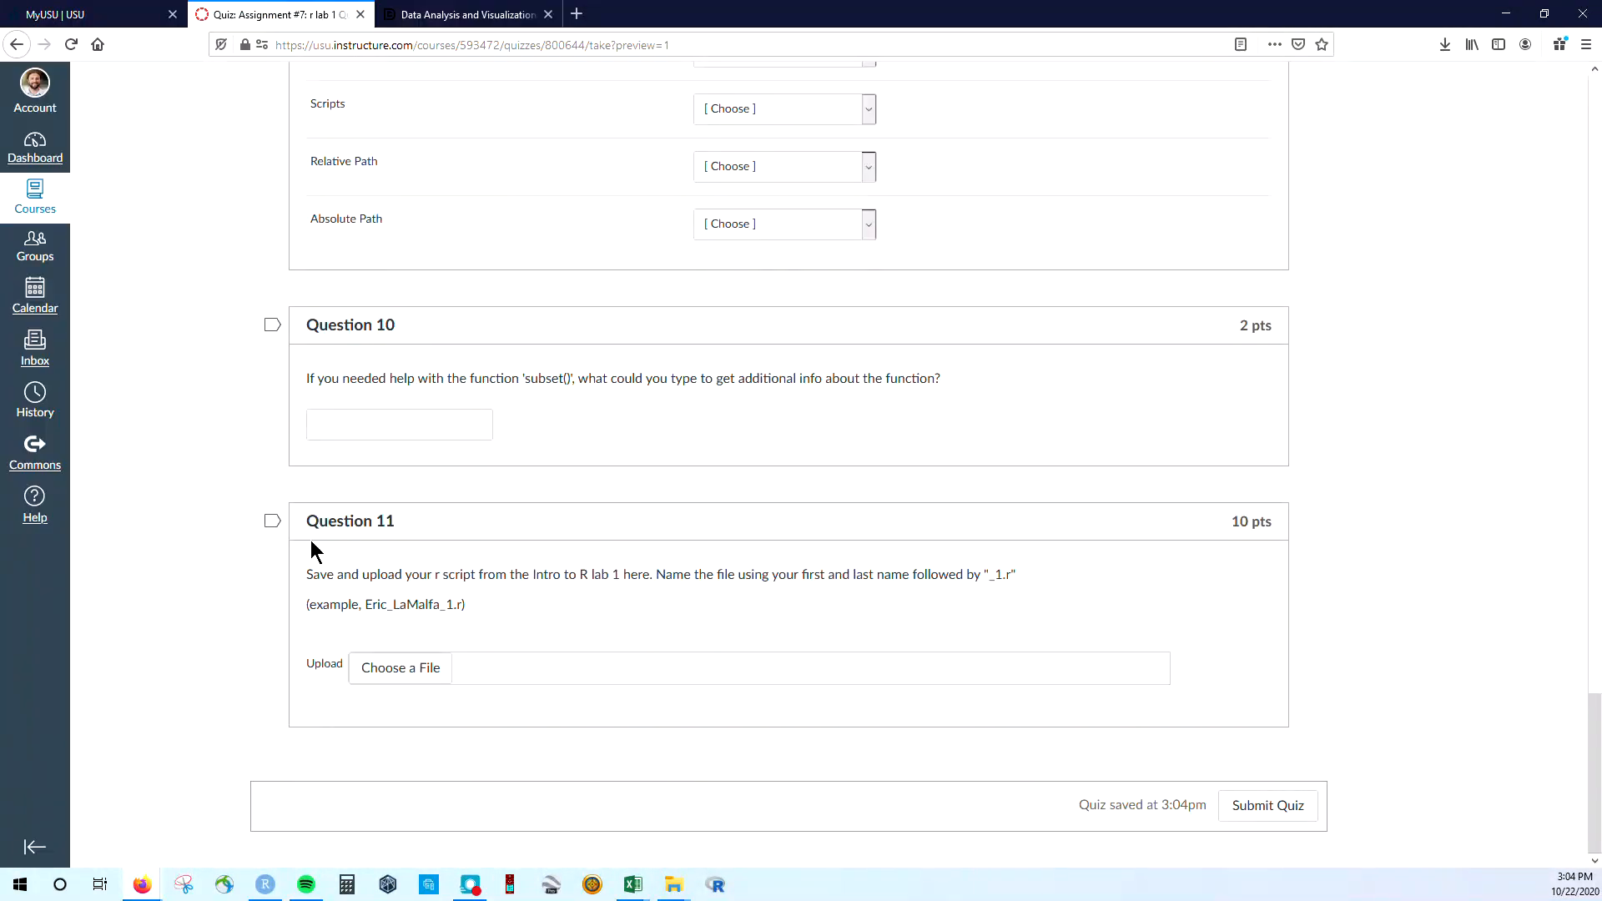
- Paste install.packages(c("tidyverse", "hexbin", "patchwork", "RSQLite")) on line 9 of the RStudio script and break the line before "patchwork"
left_click(265, 885)
left_click(115, 399)
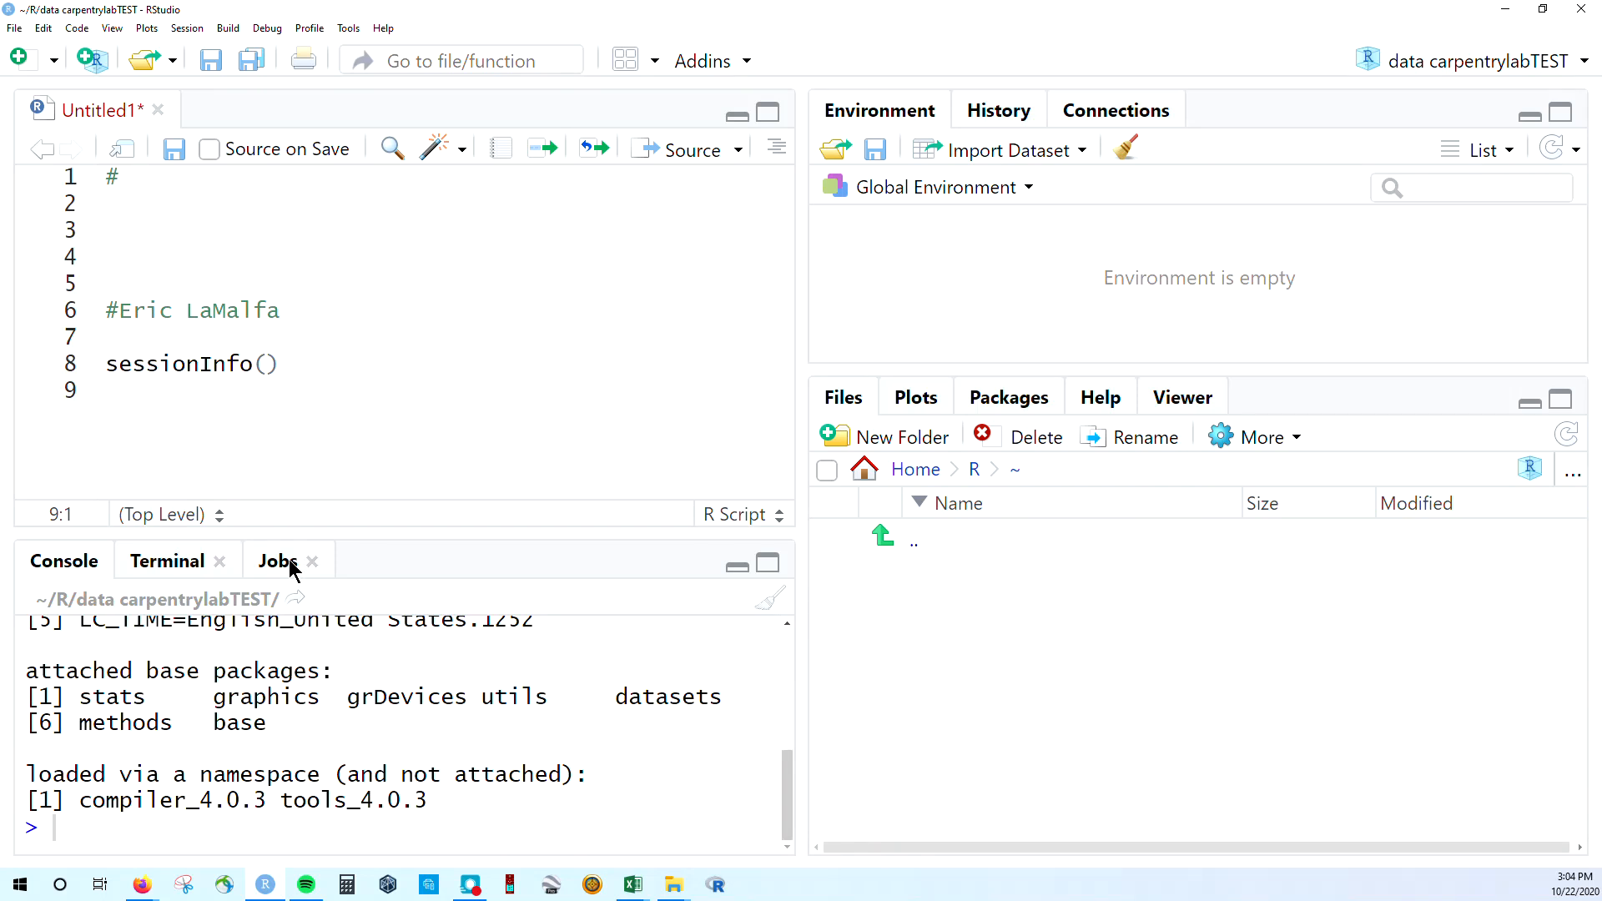
type("install.packages(c(\"tidyverse\", \"hexbin\", \"patchwork\", \"RSQLite\"))")
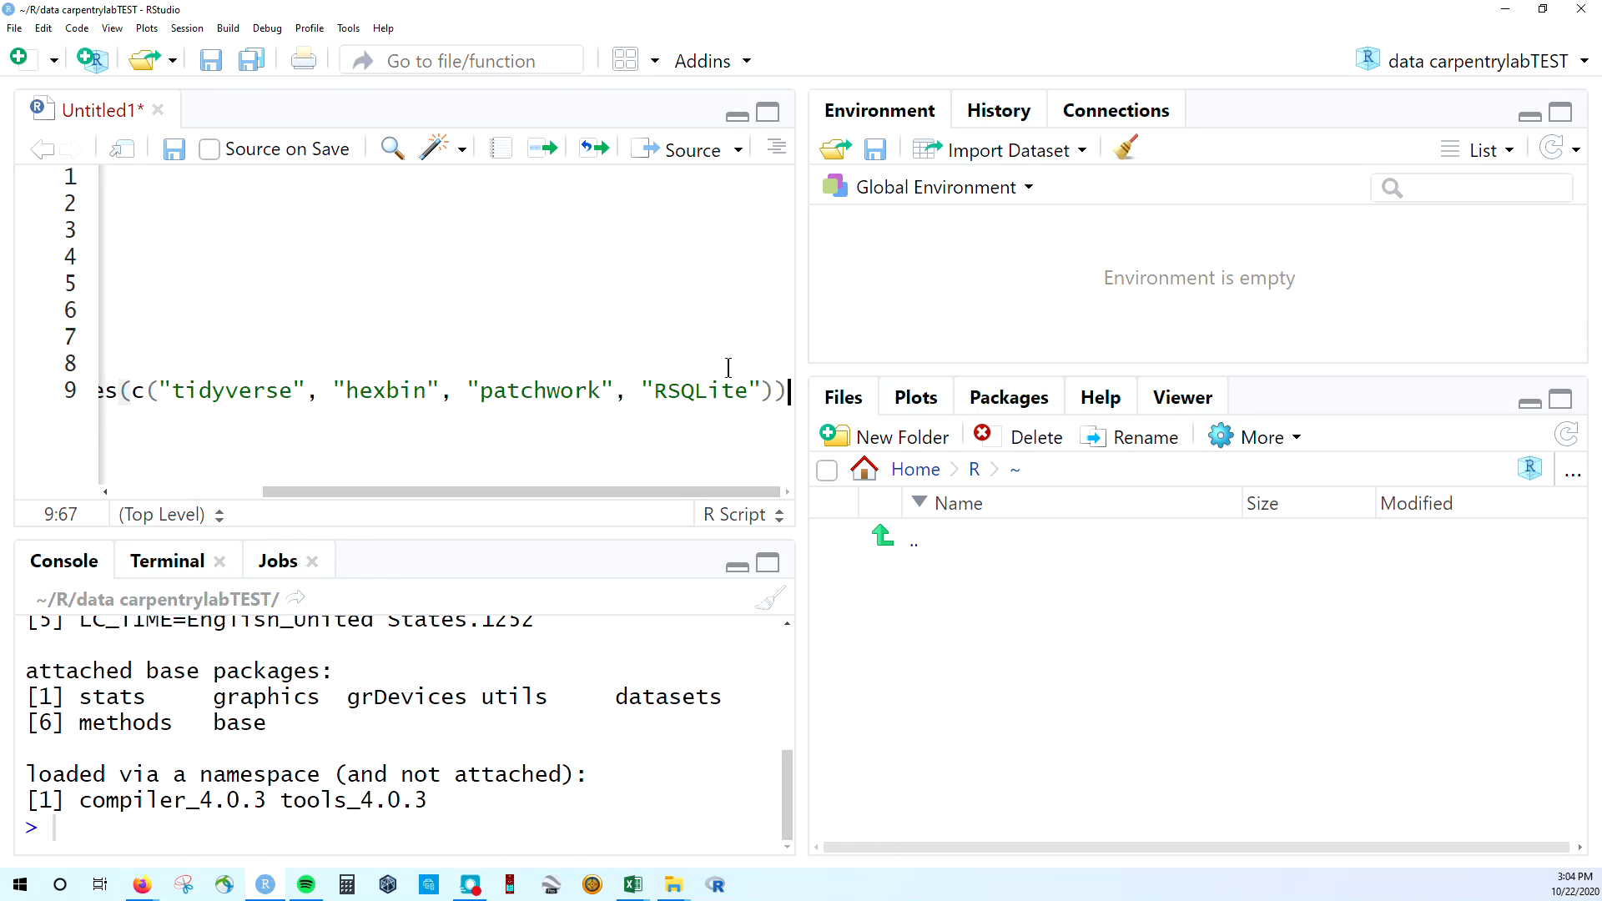
left_click_drag(601, 491, 426, 490)
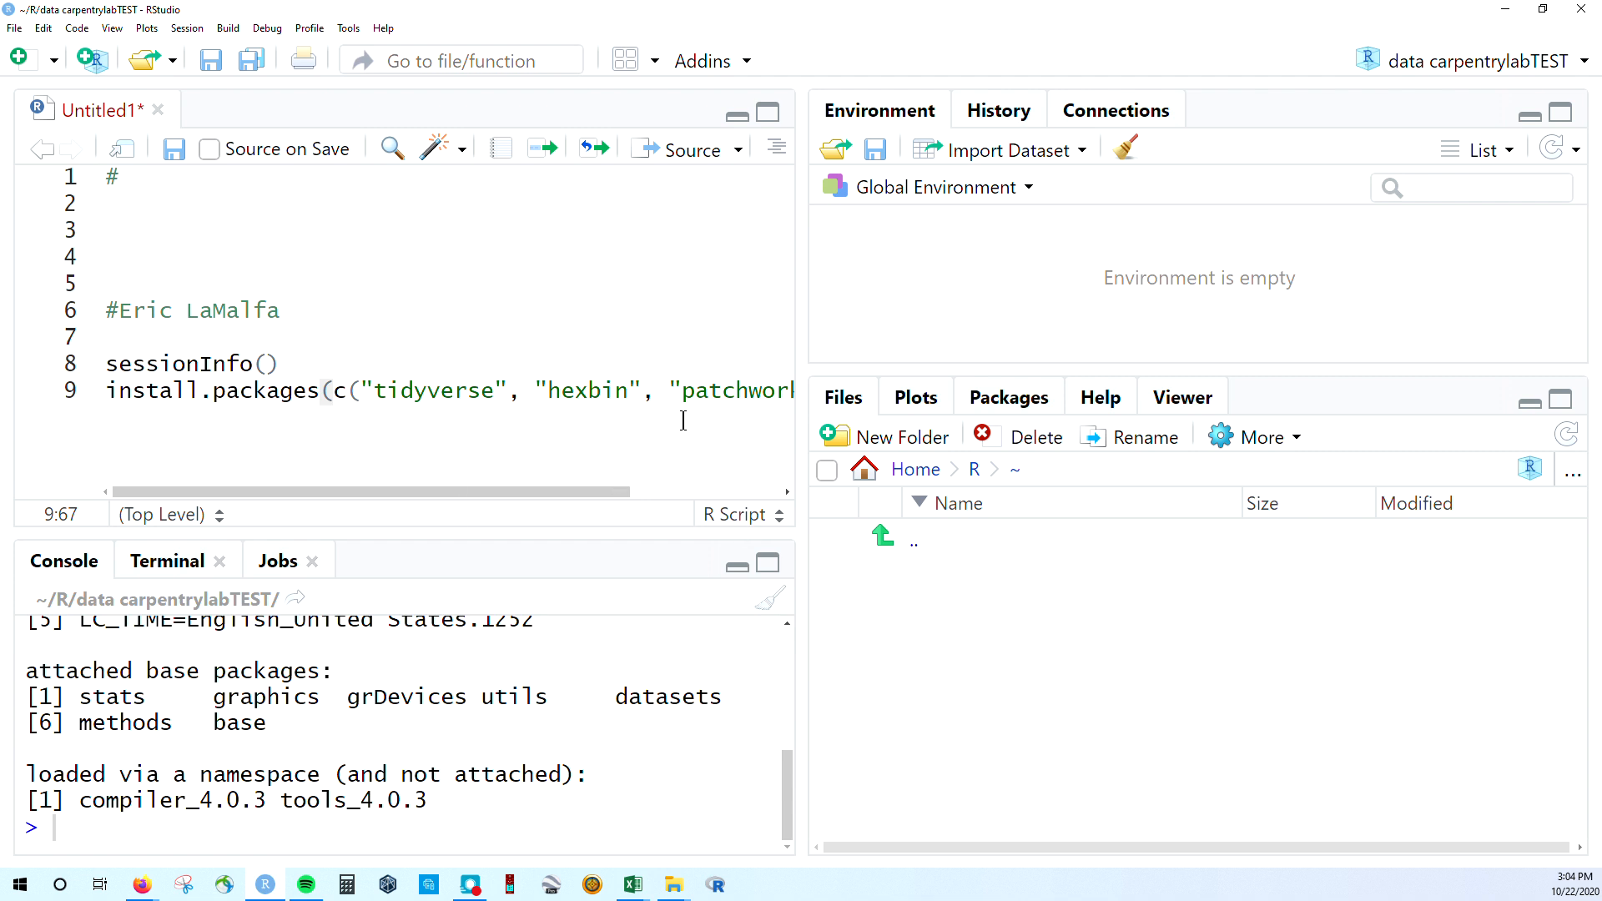
left_click(654, 392)
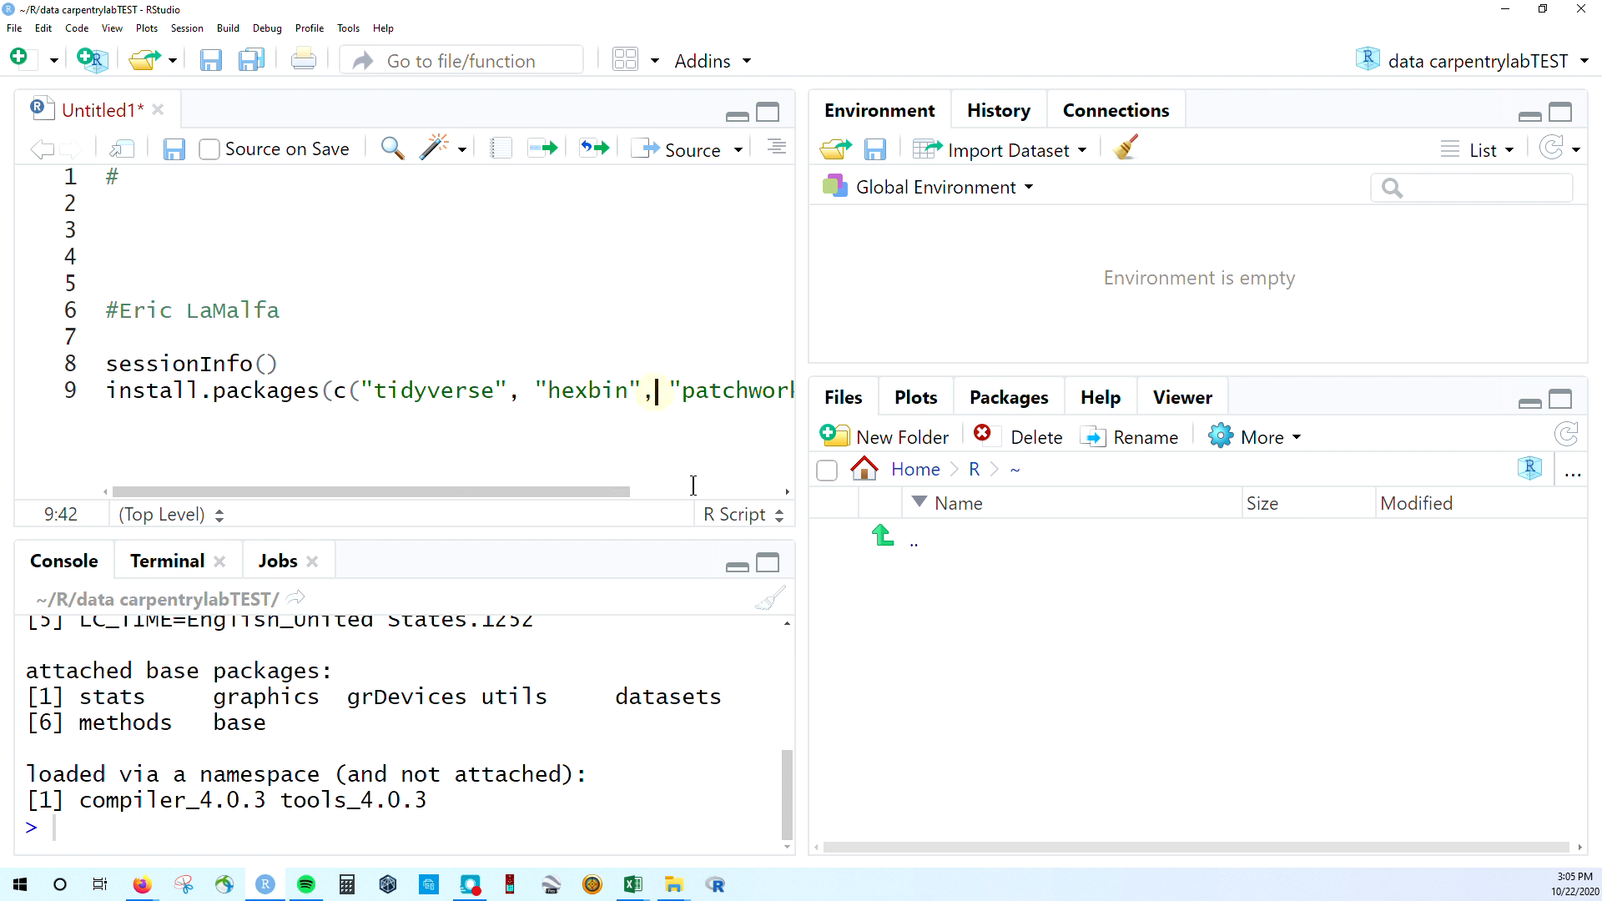
key("Return")
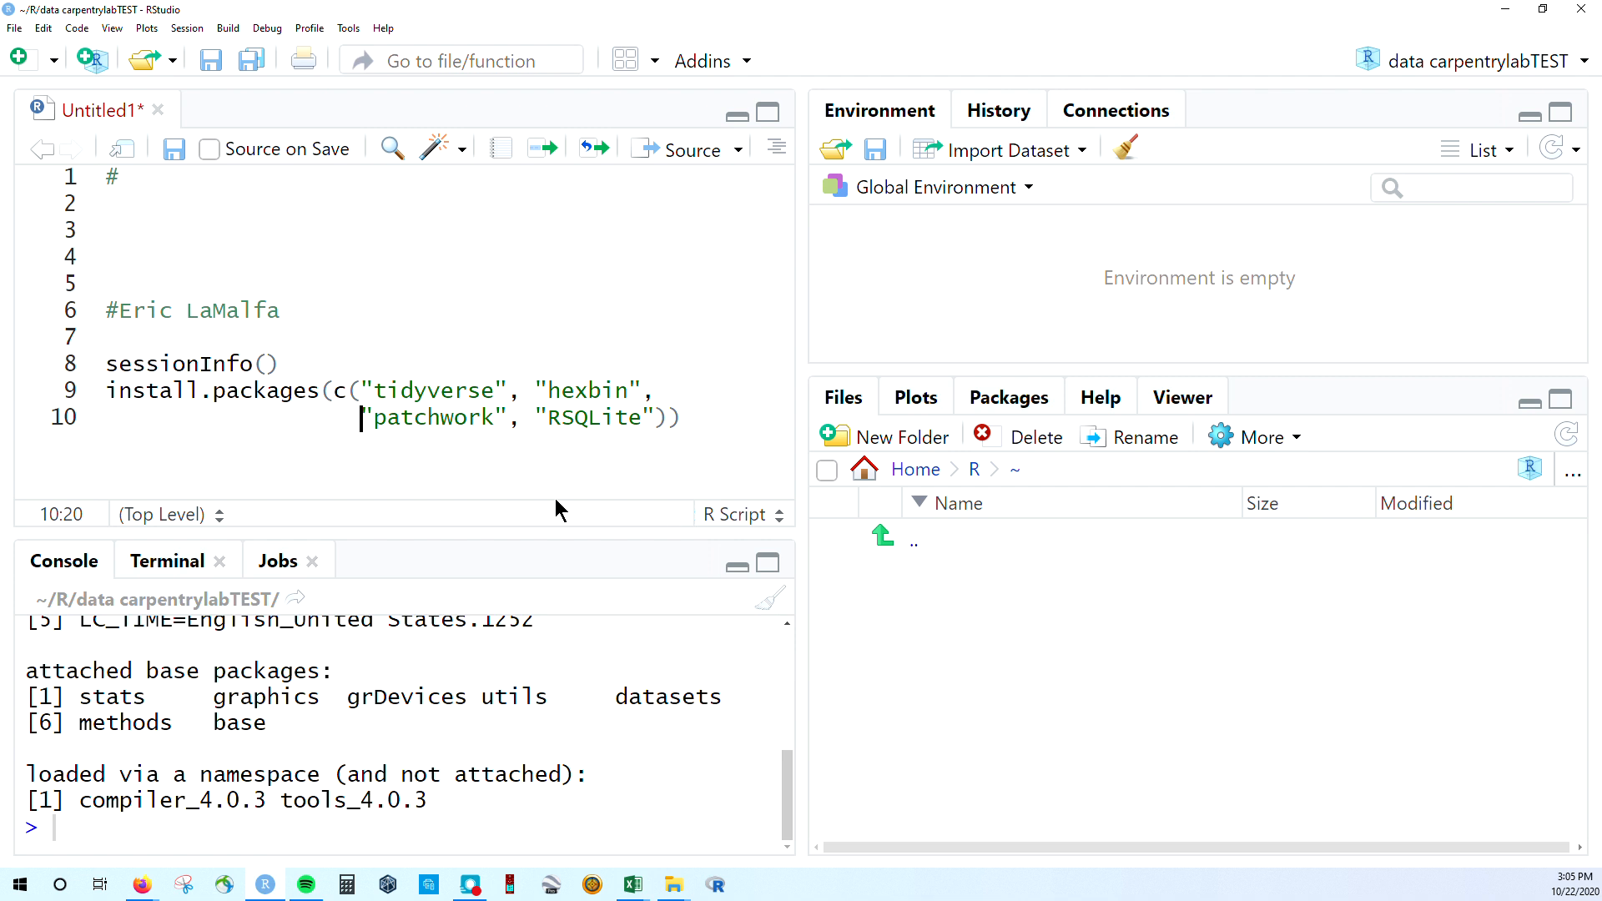
- Run the install.packages command on lines 9 and 10 to install tidyverse, hexbin, patchwork and RSQLite
left_click(453, 464)
left_click_drag(106, 390, 351, 388)
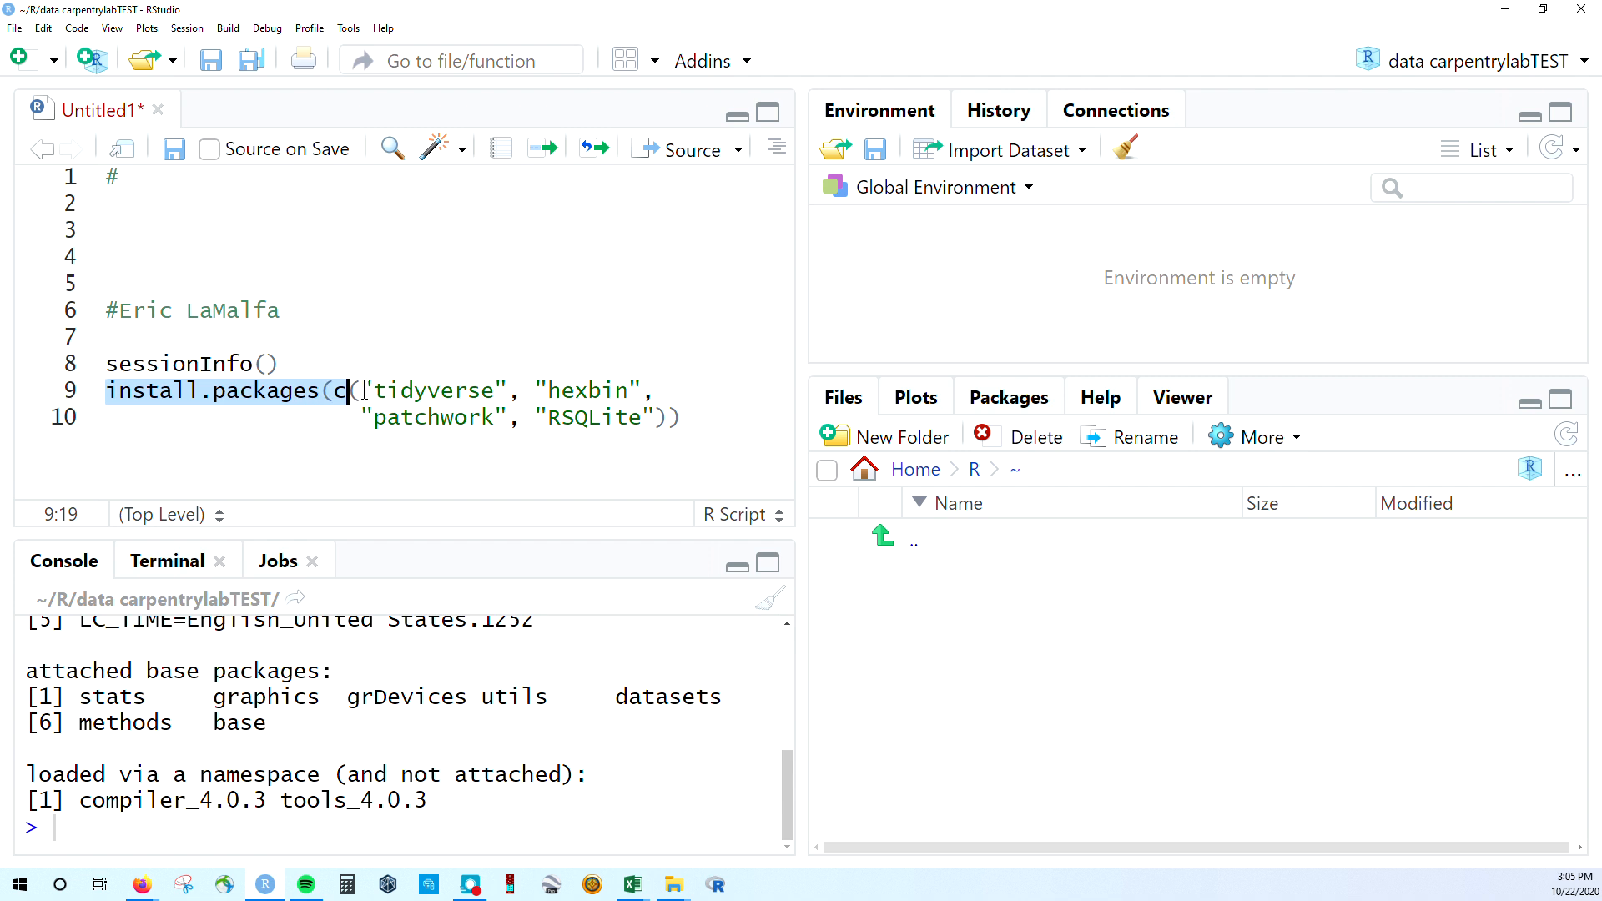
left_click_drag(373, 389, 493, 389)
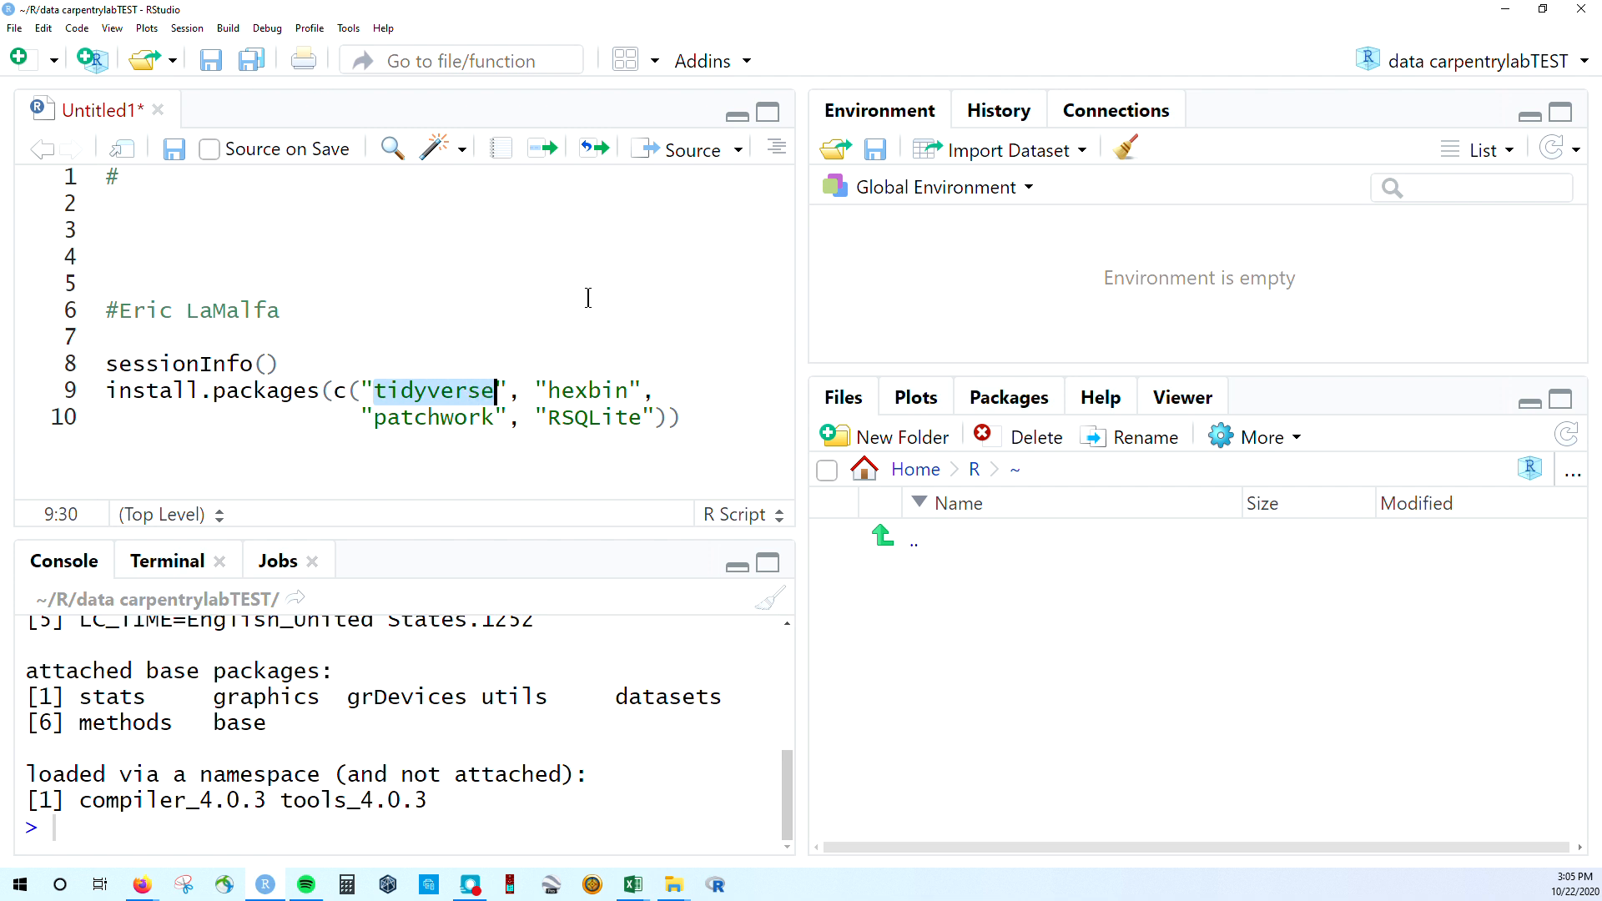
left_click_drag(548, 390, 628, 390)
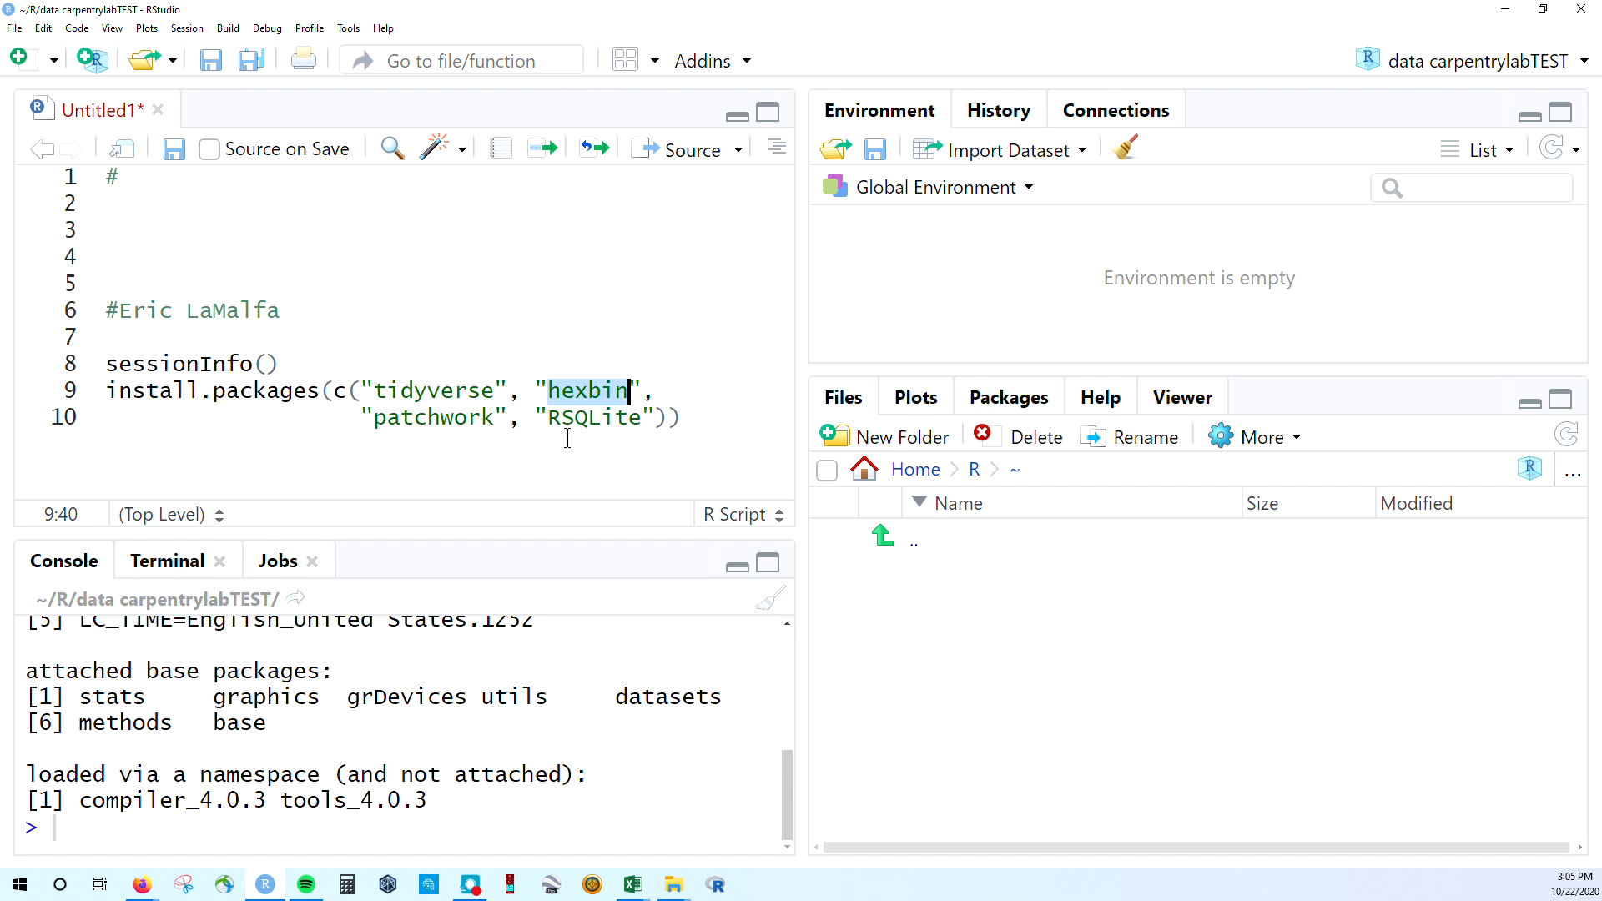
left_click(711, 390)
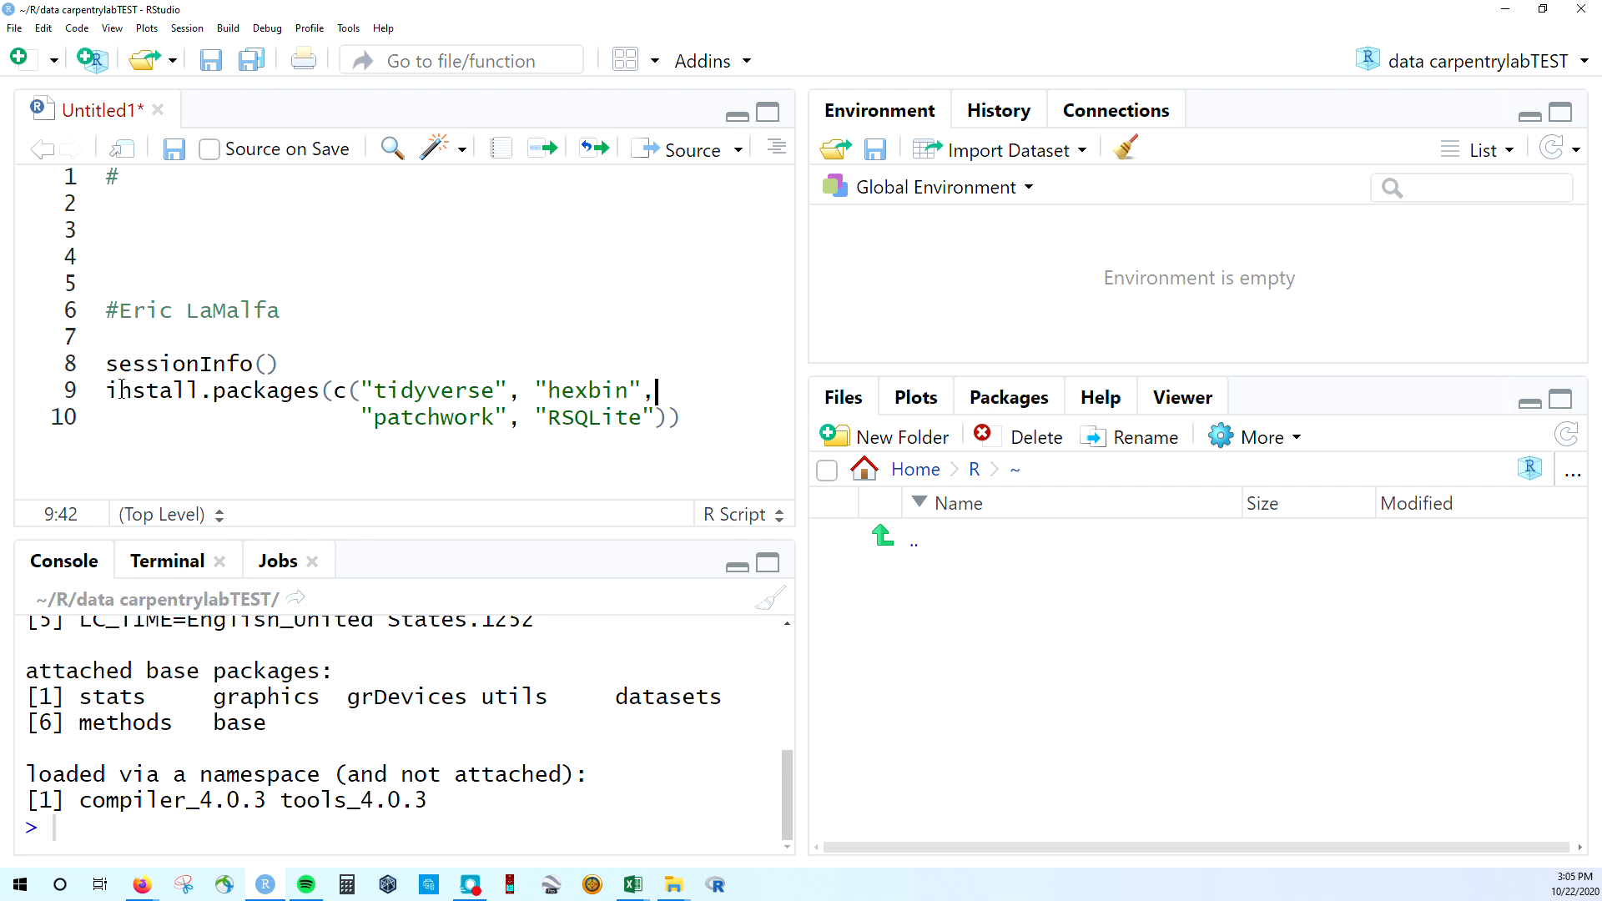
key("Home")
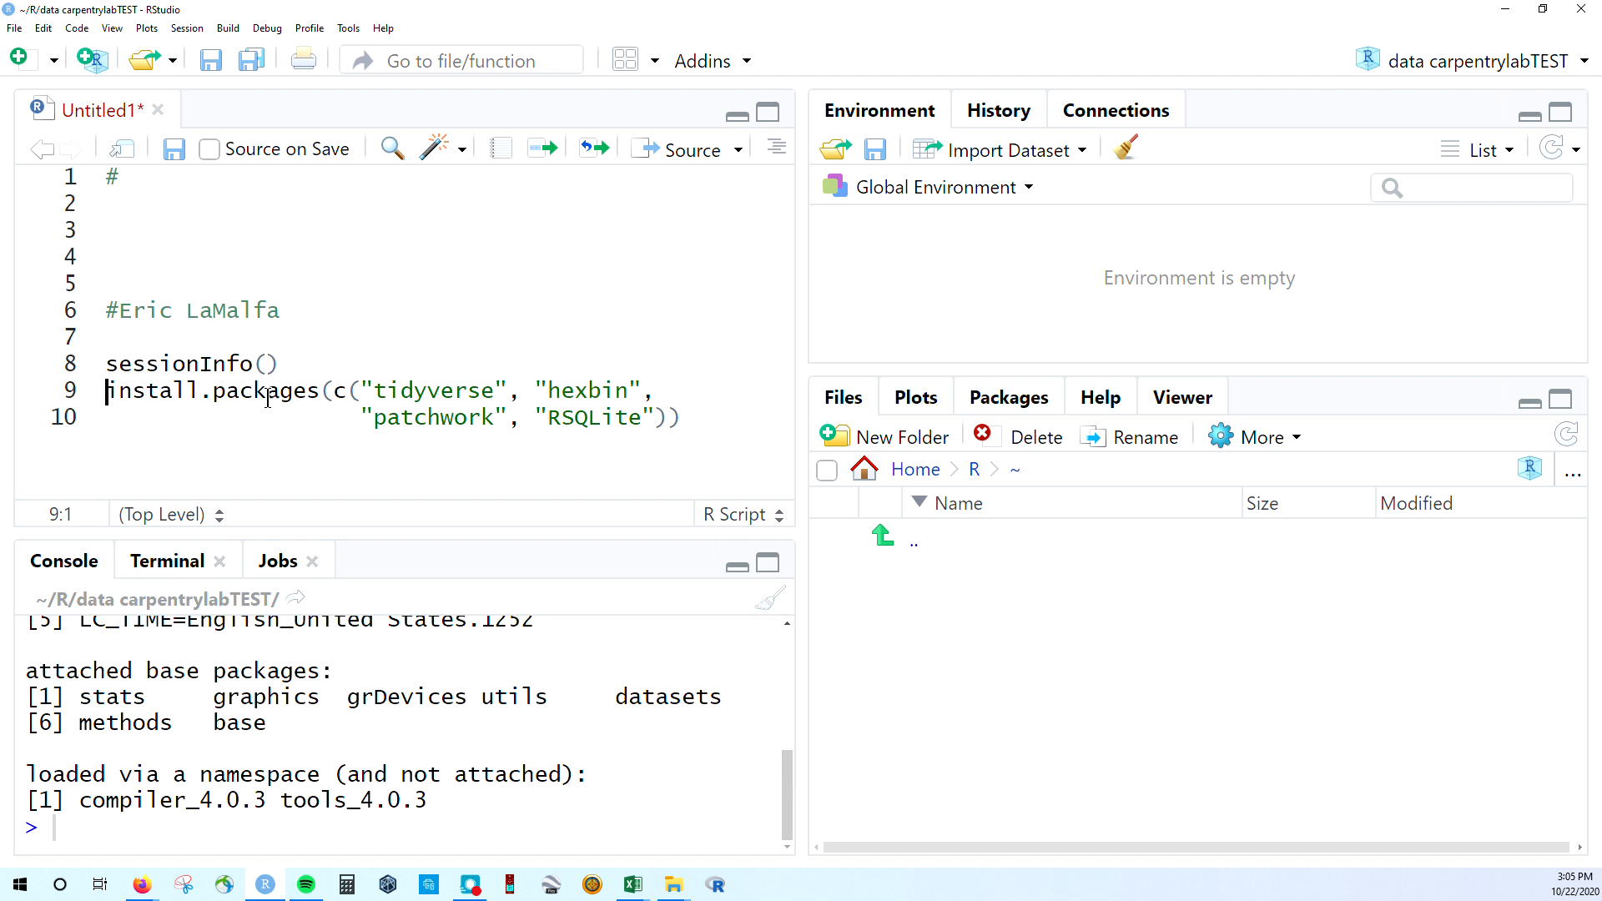
left_click(545, 159)
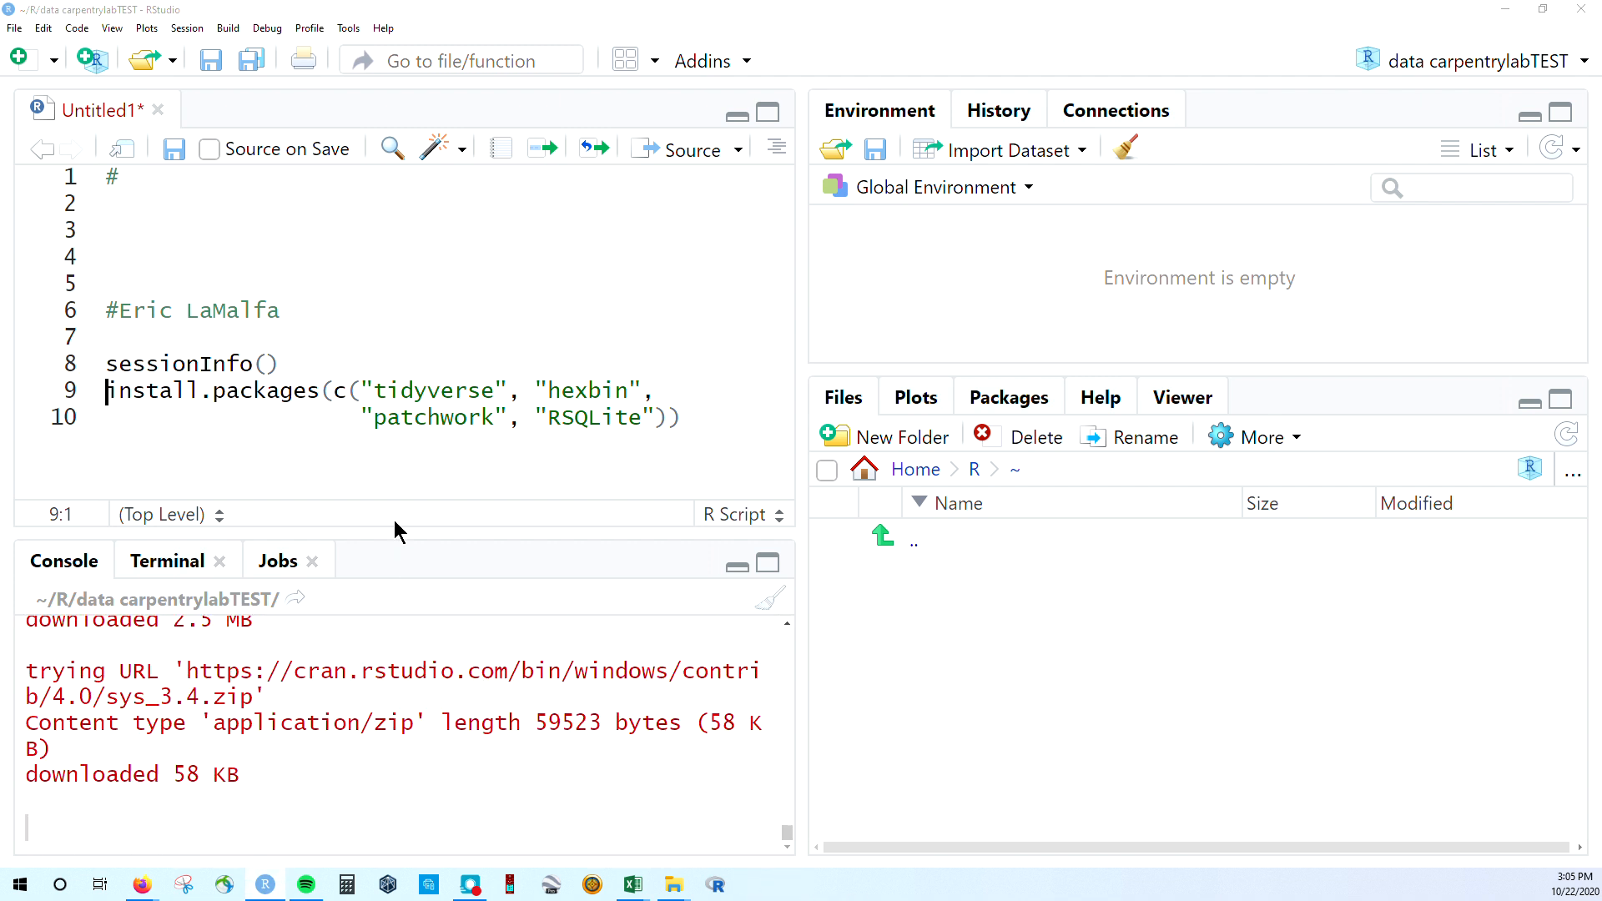
- Enlarge the console pane and zoom the RStudio interface out three levels to follow the installation output to its end
left_click_drag(393, 529, 404, 368)
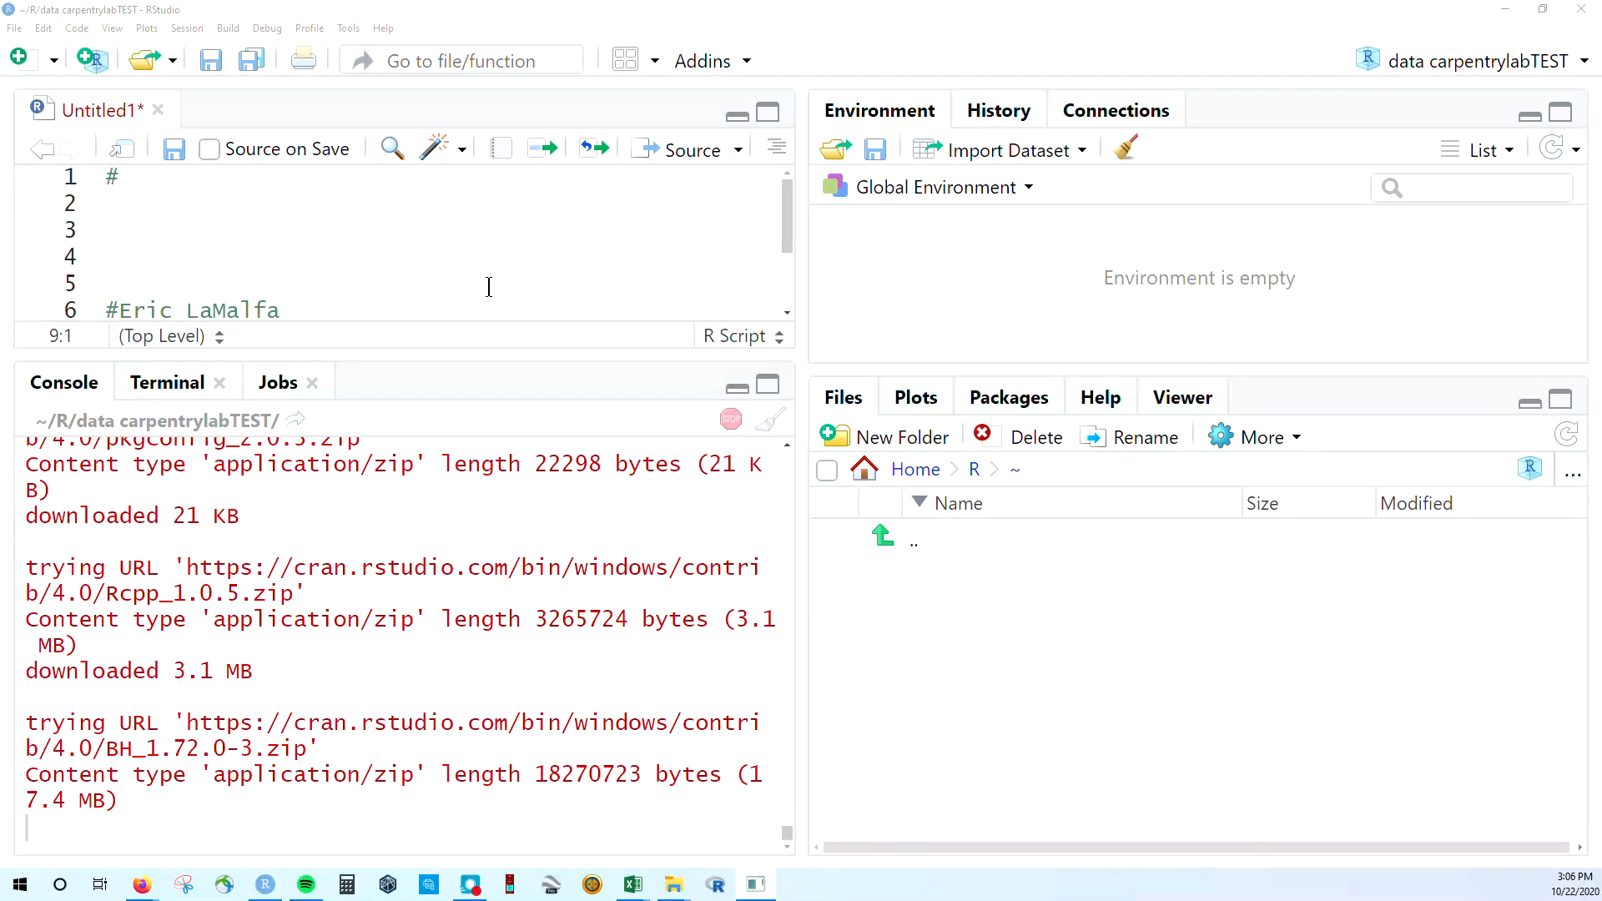
left_click(680, 227)
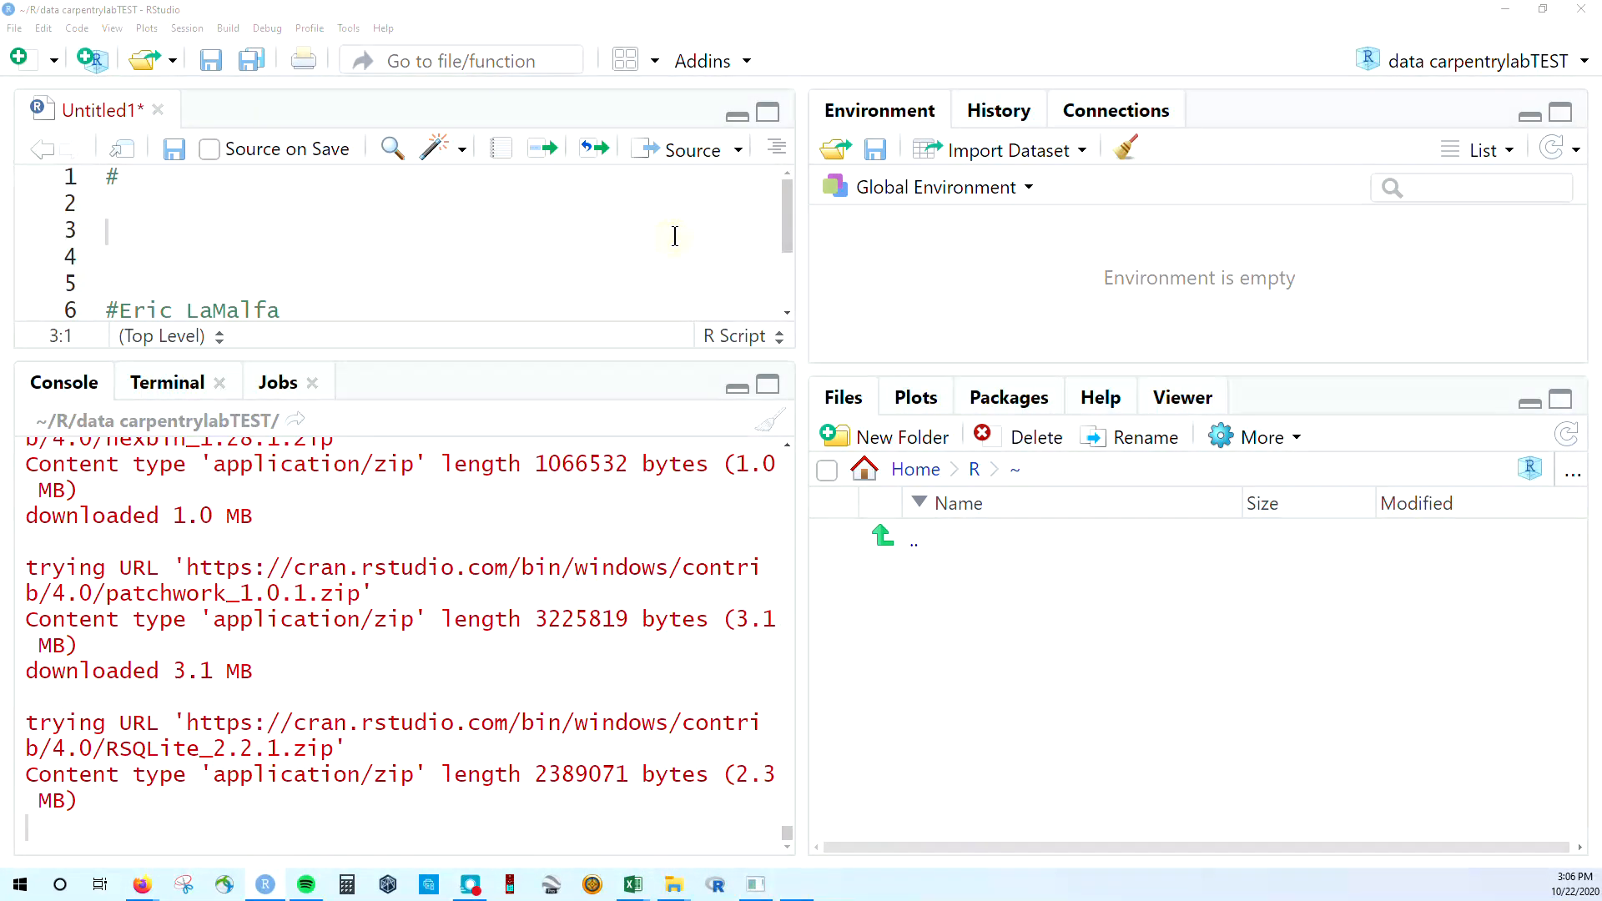
key("ctrl+minus")
key("ctrl+minus")
key("ctrl+minus")
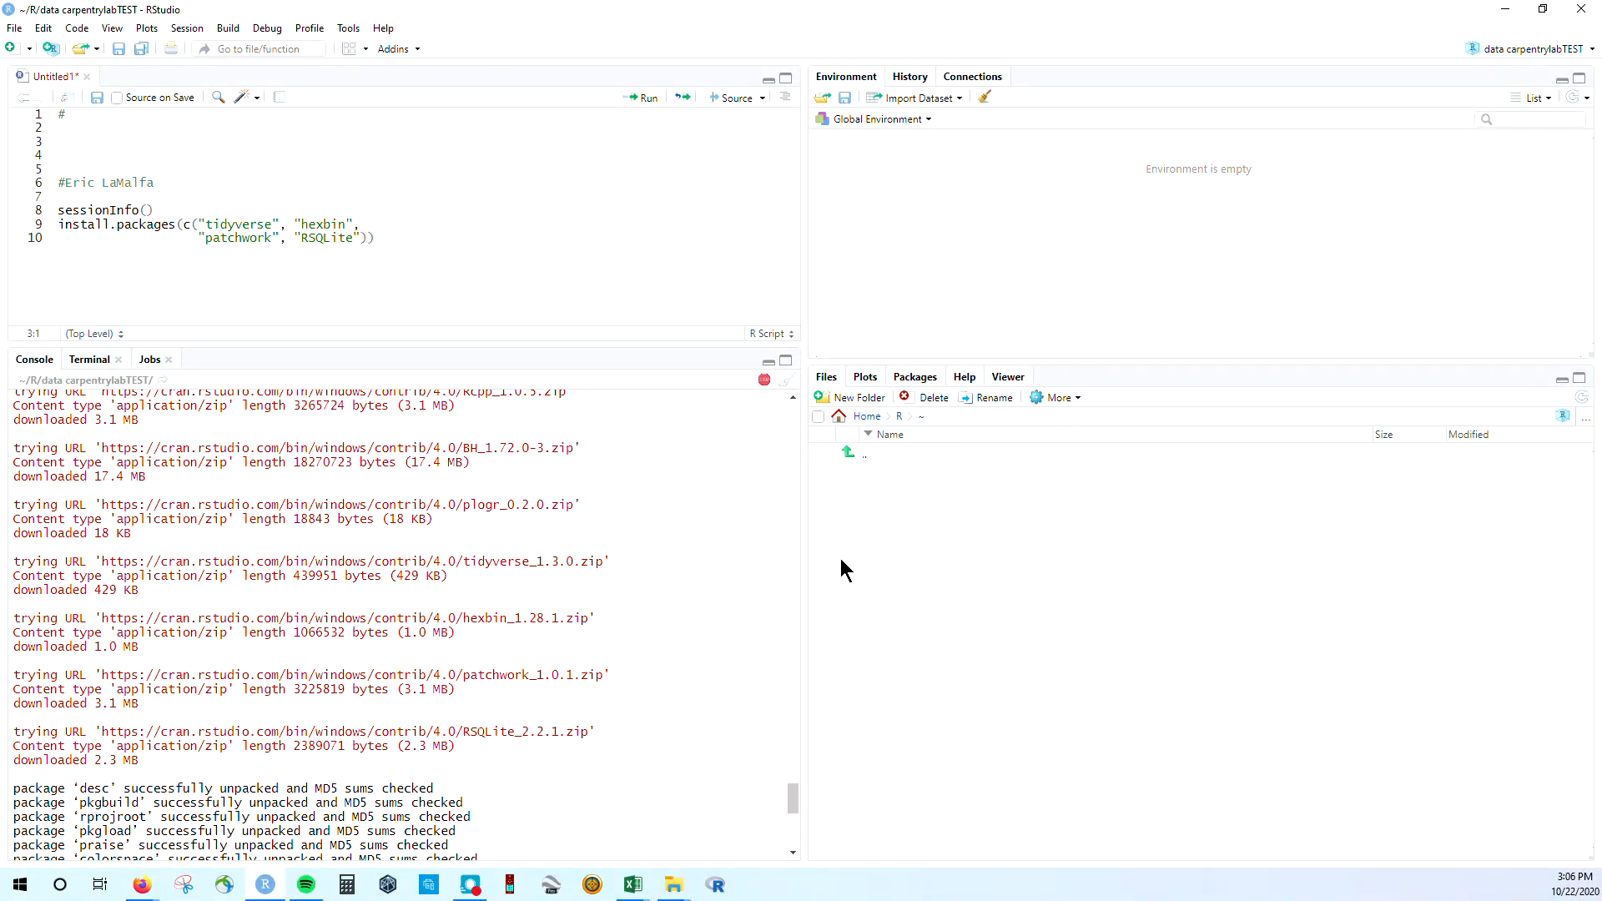
mouse_move(793, 822)
left_mouse_down()
mouse_move(790, 347)
mouse_move(807, 557)
mouse_move(798, 843)
left_mouse_up()
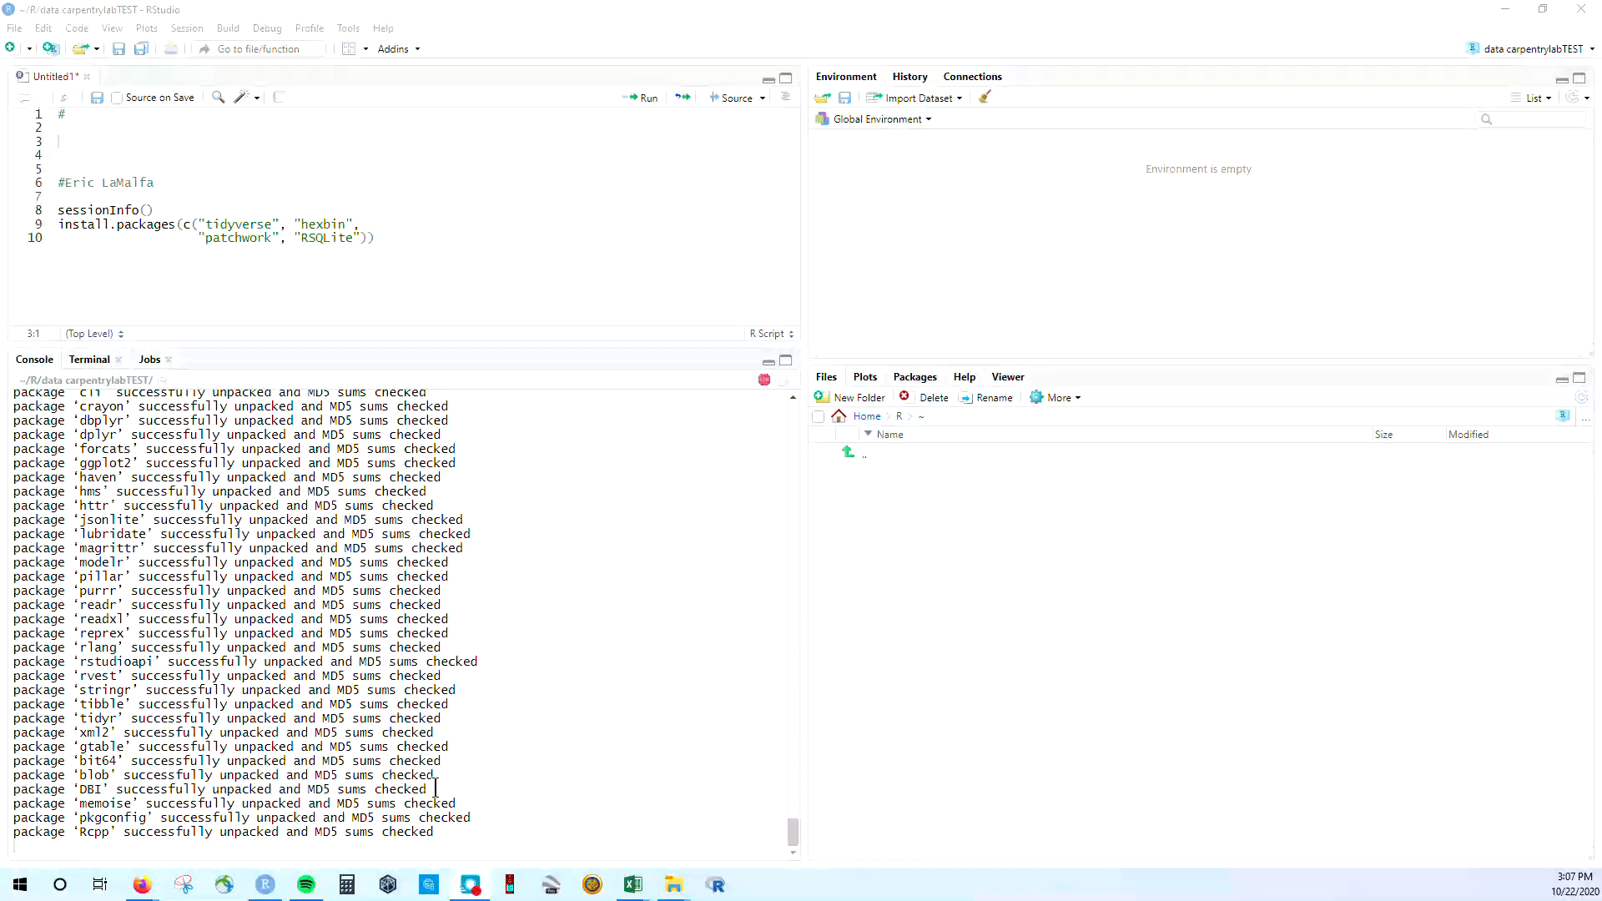
left_click_drag(791, 773, 800, 857)
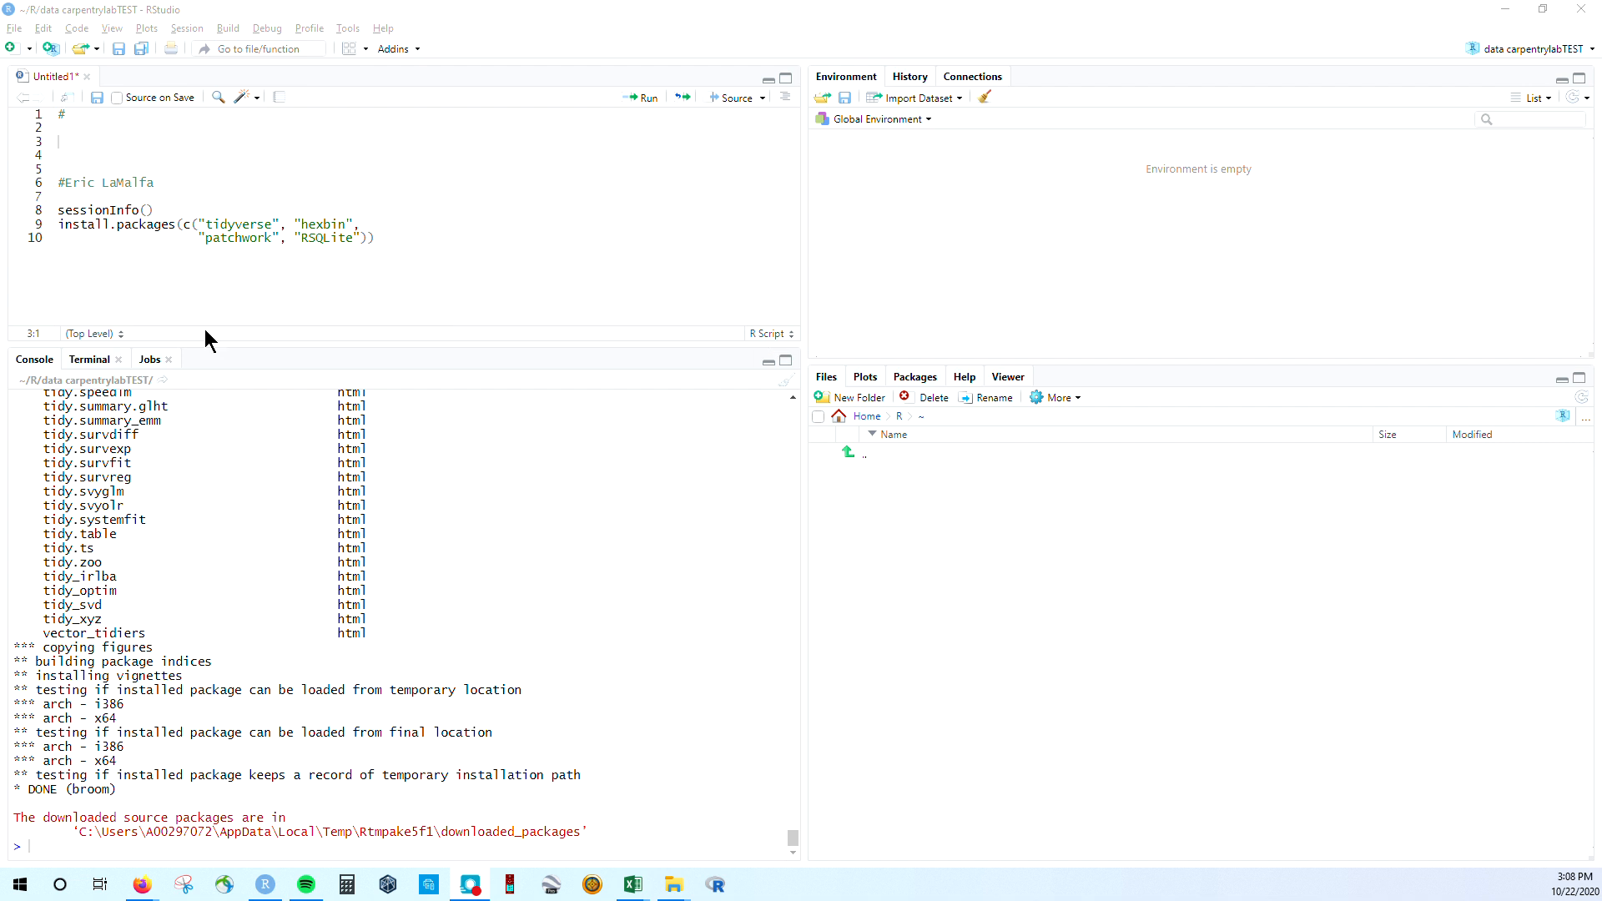
- Start a new line 11 below the install command and look through the installed packages in the User Library
left_click(417, 240)
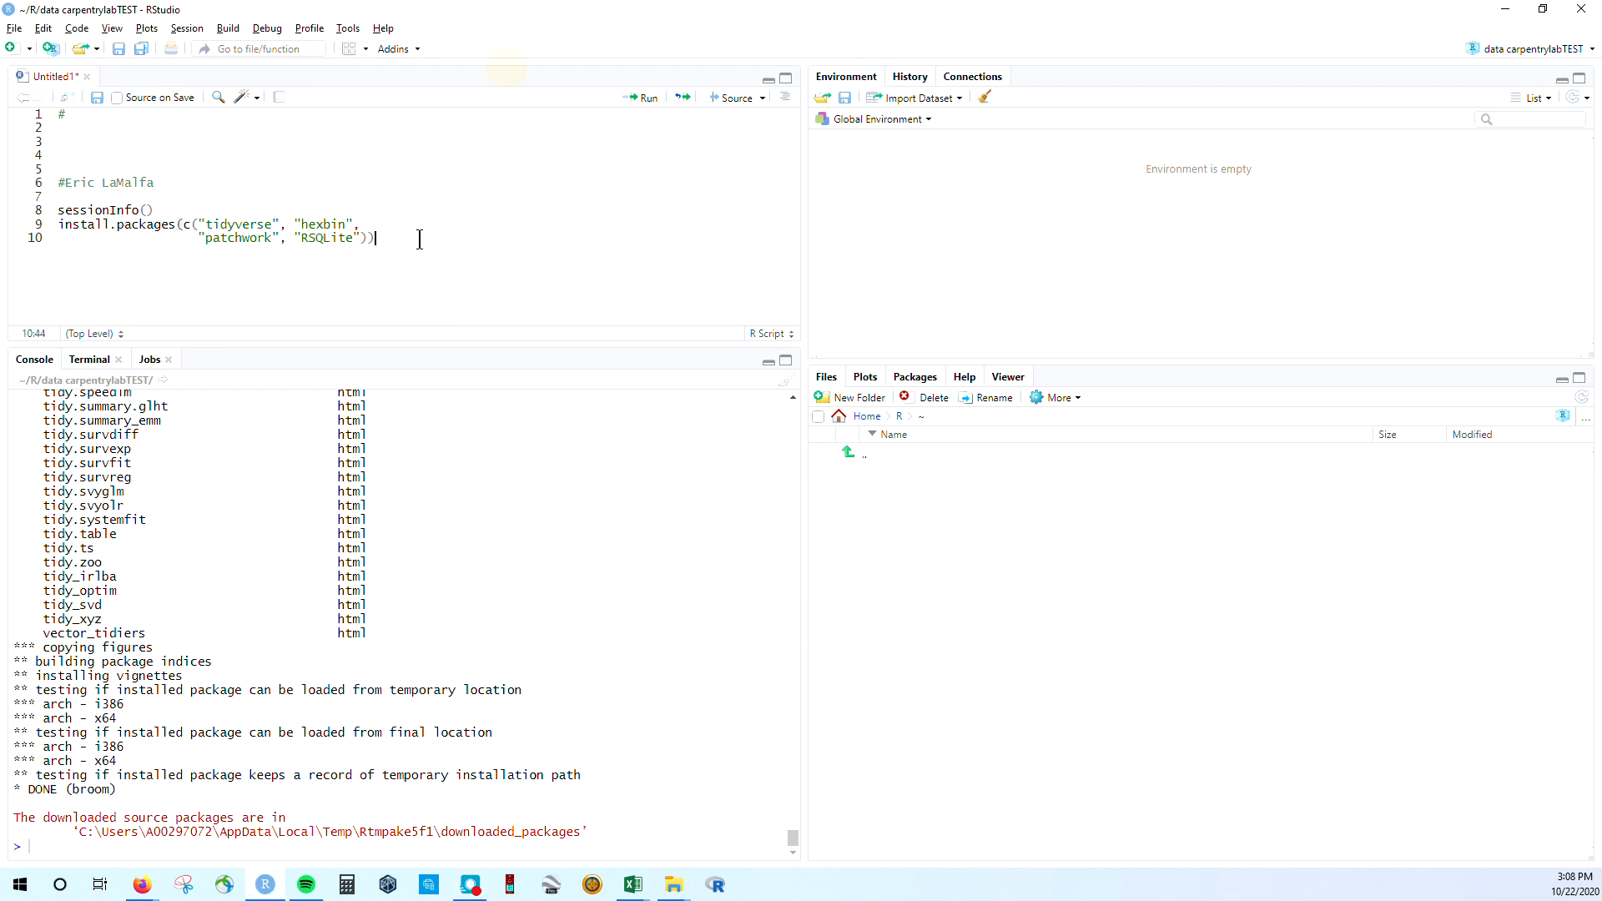
key("Return")
left_click(915, 377)
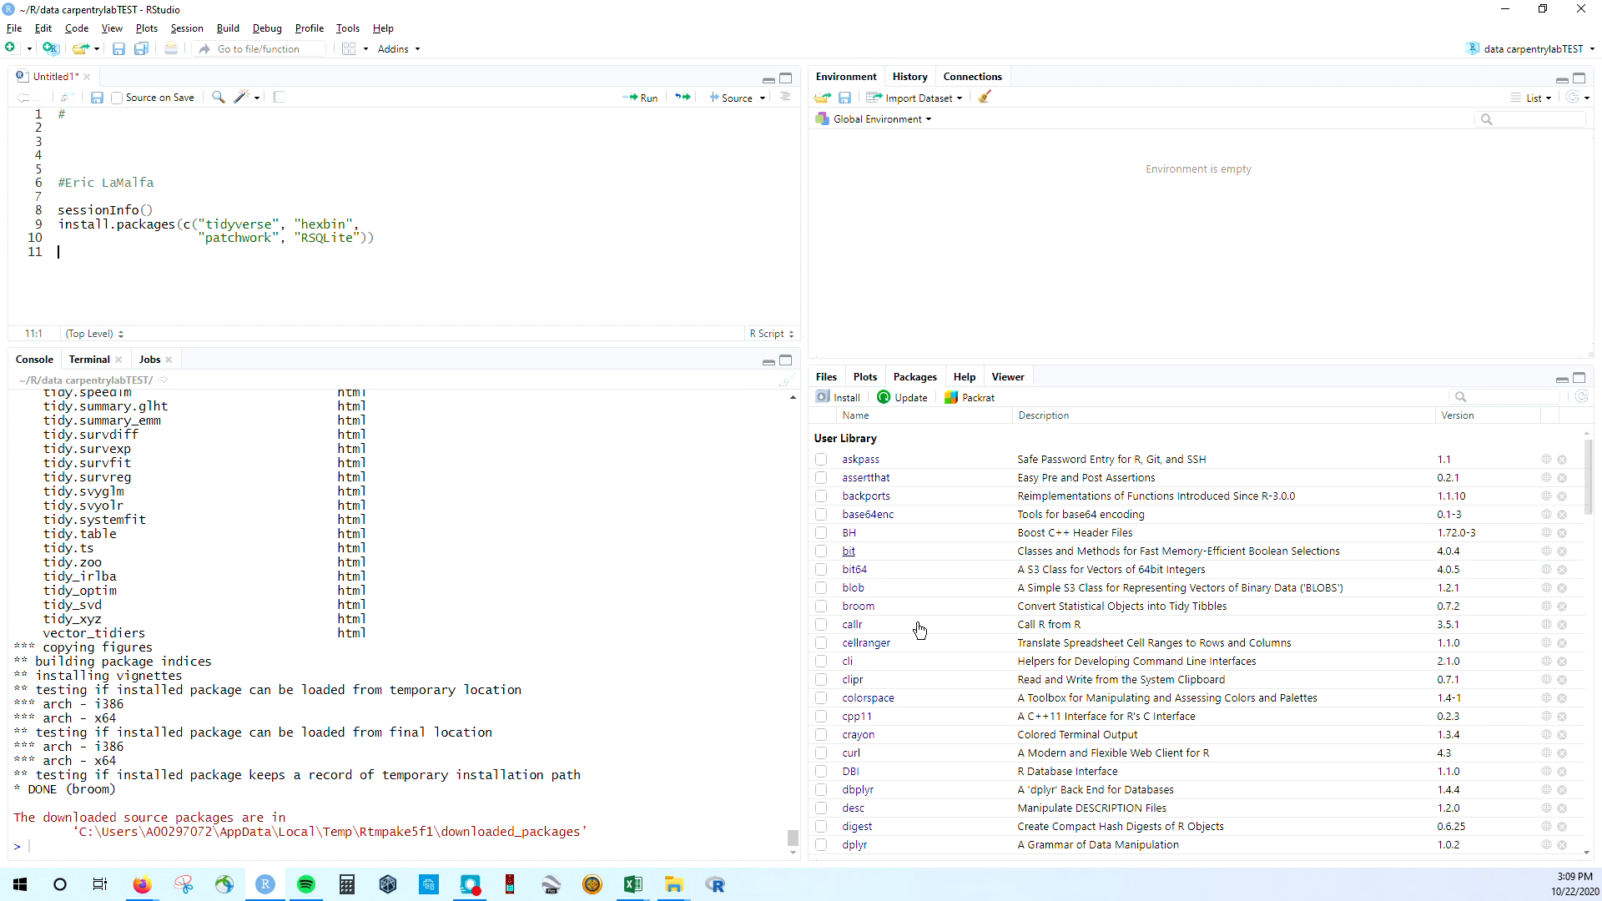
scroll(889, 584, "down", 5)
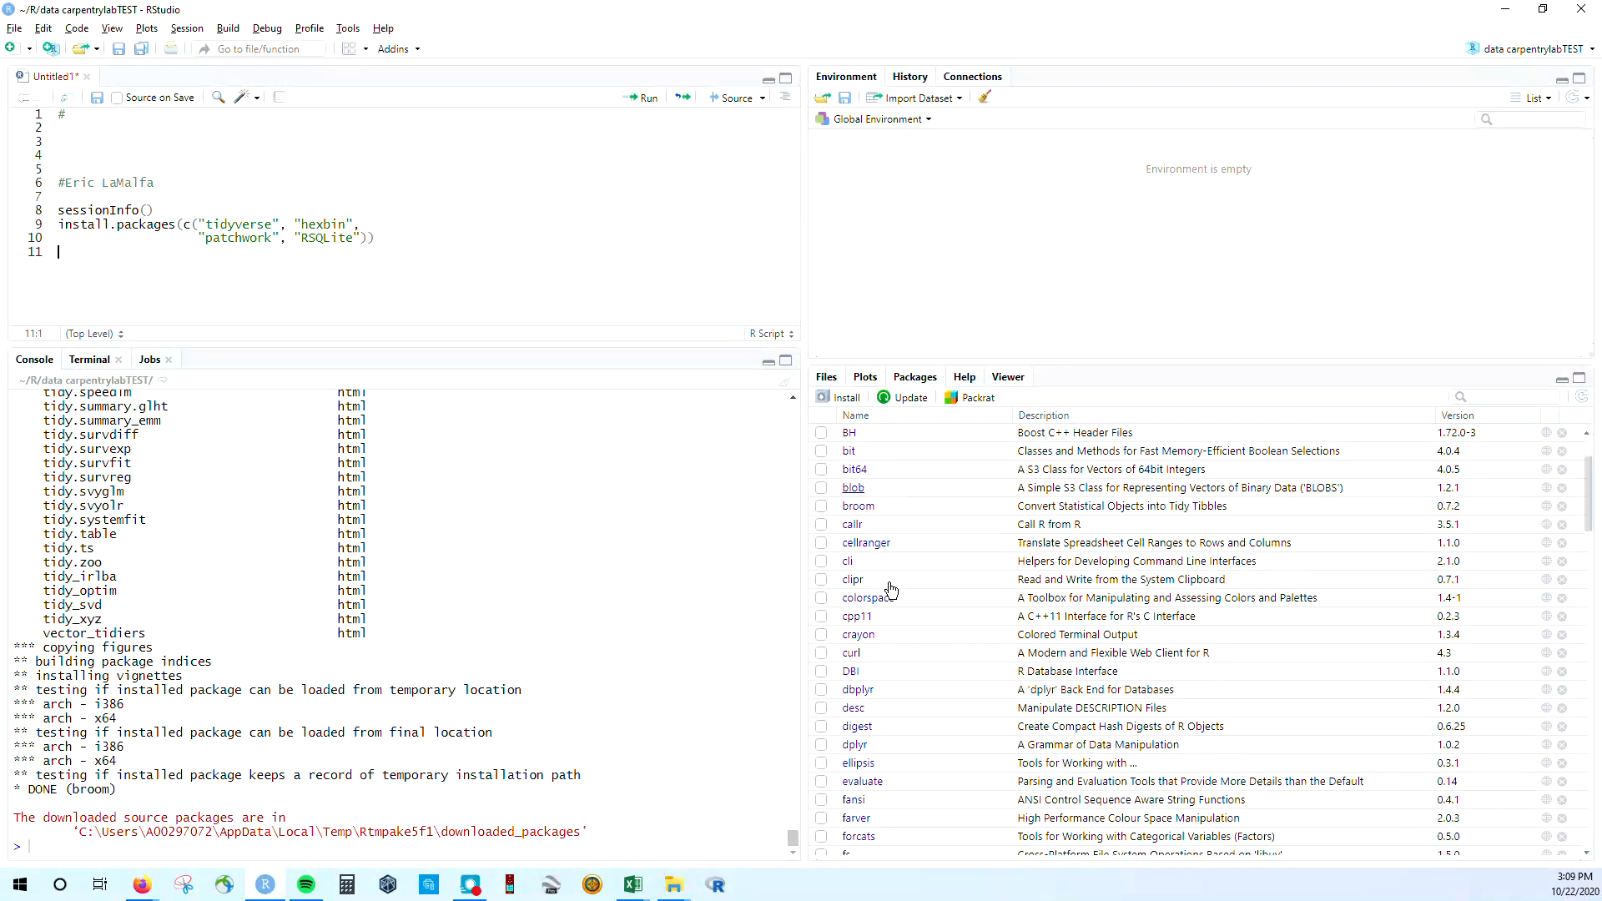
scroll(892, 593, "down", 10)
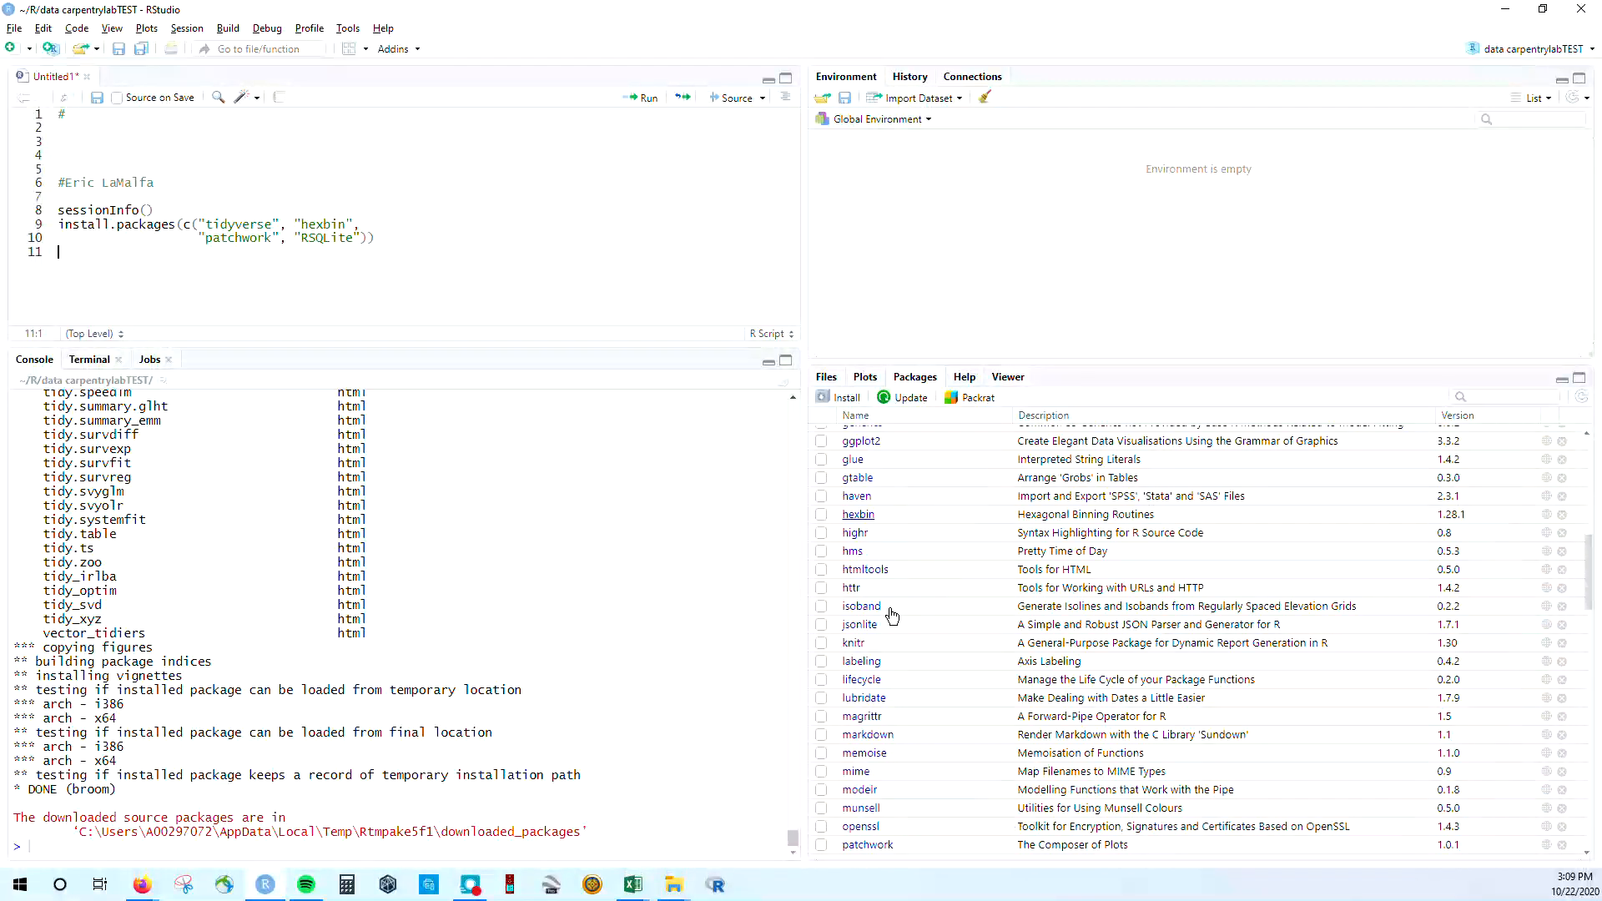
scroll(892, 615, "down", 5)
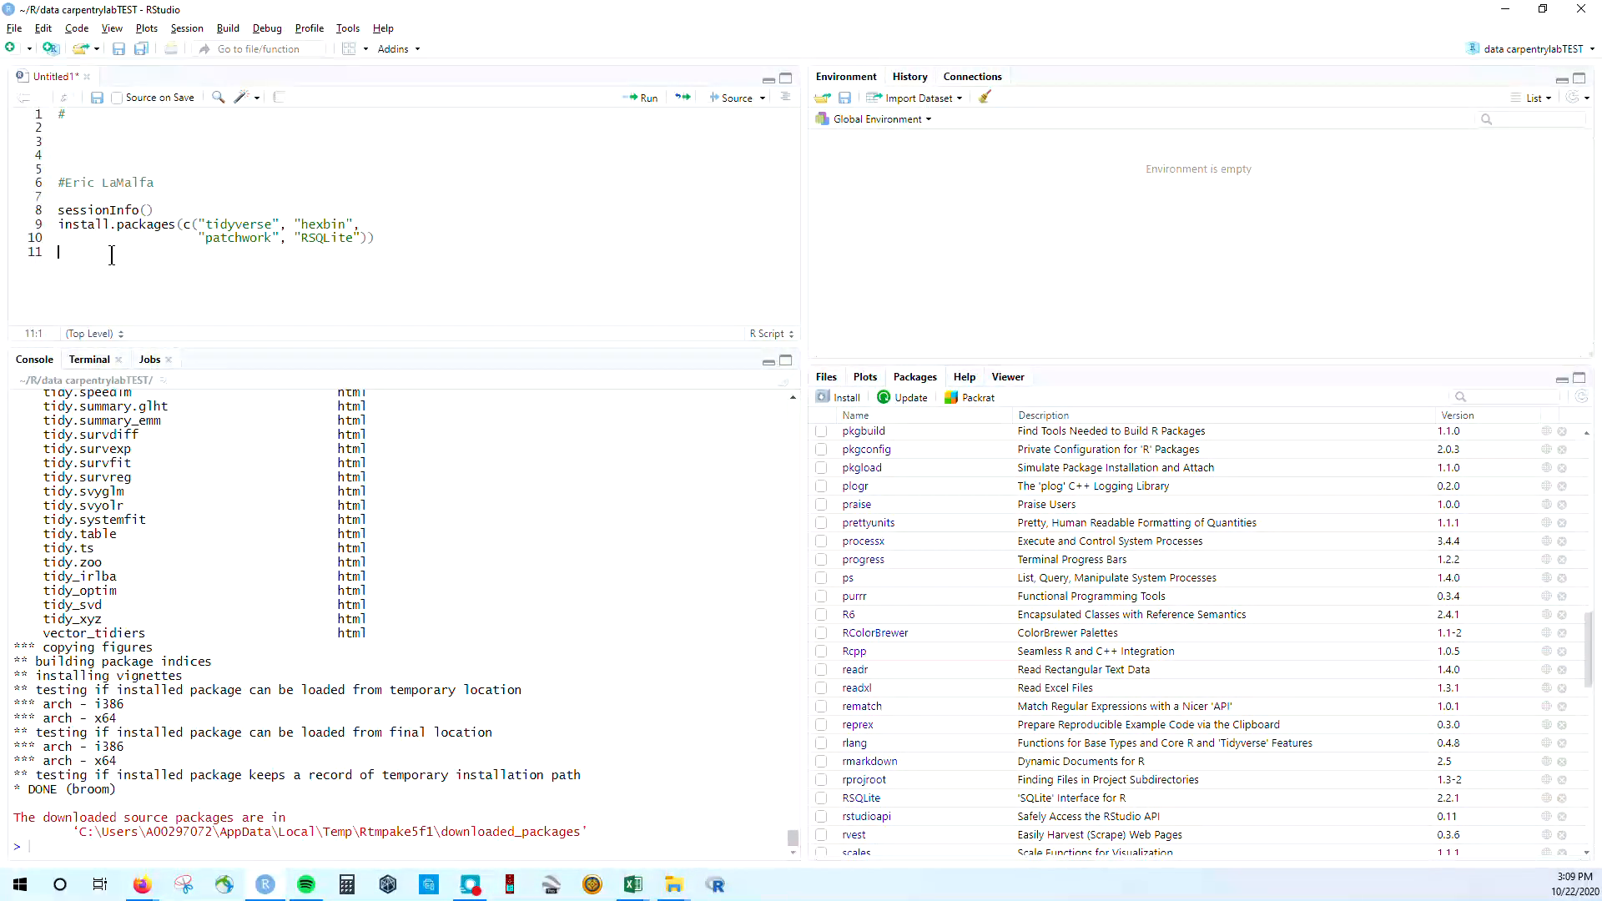
- Enter library(tidyverse) on line 11 and run the whole script
type("ra")
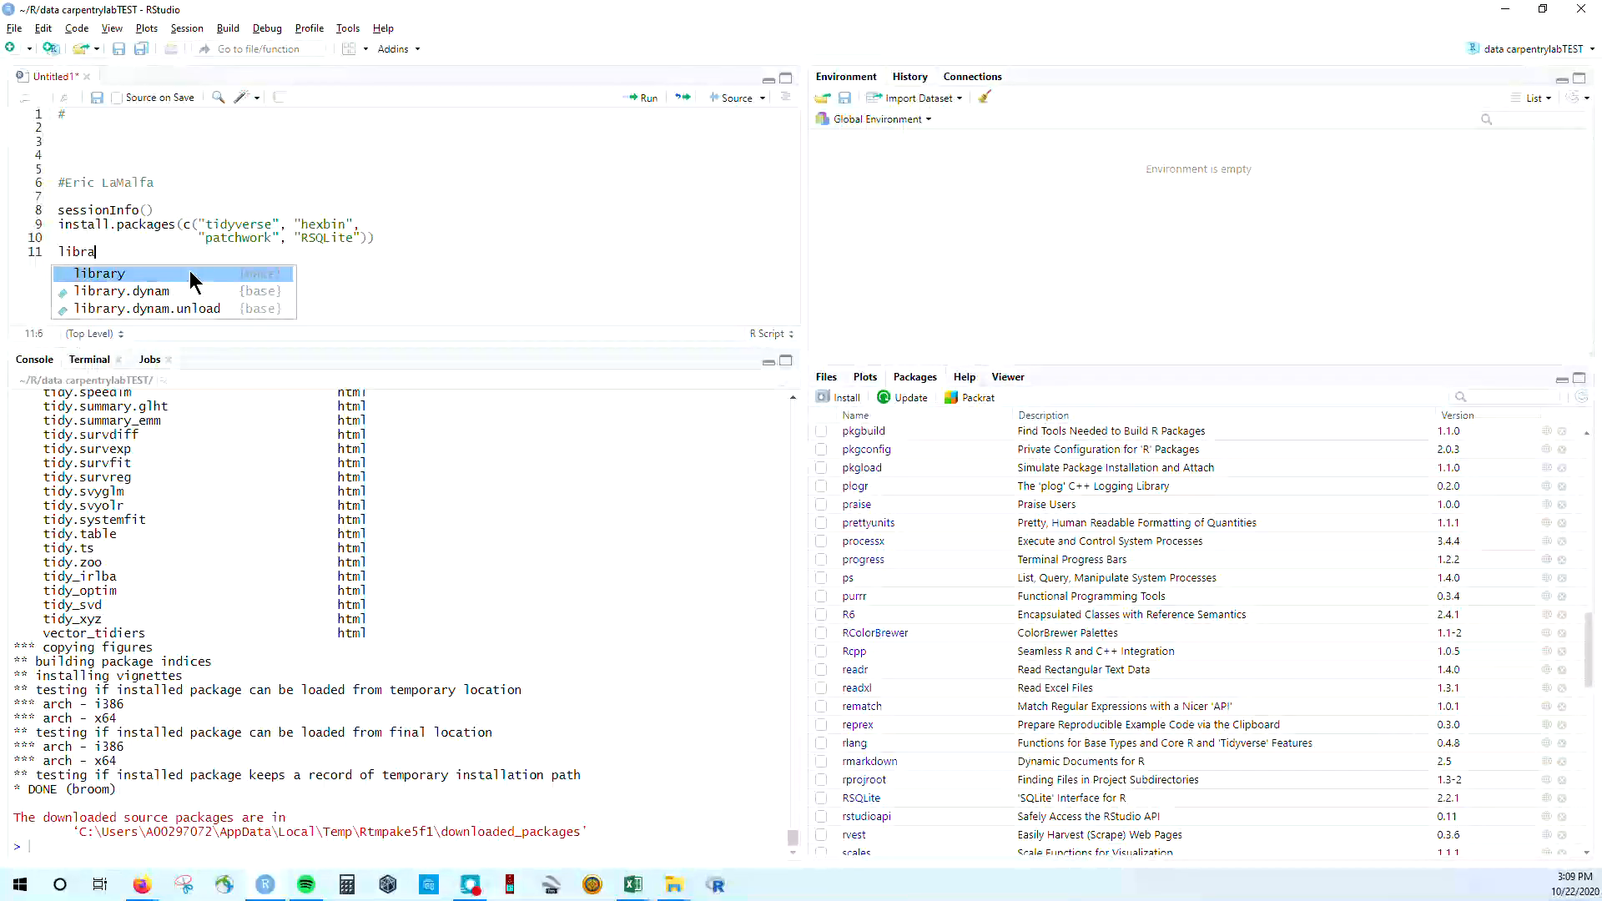
type("ry(")
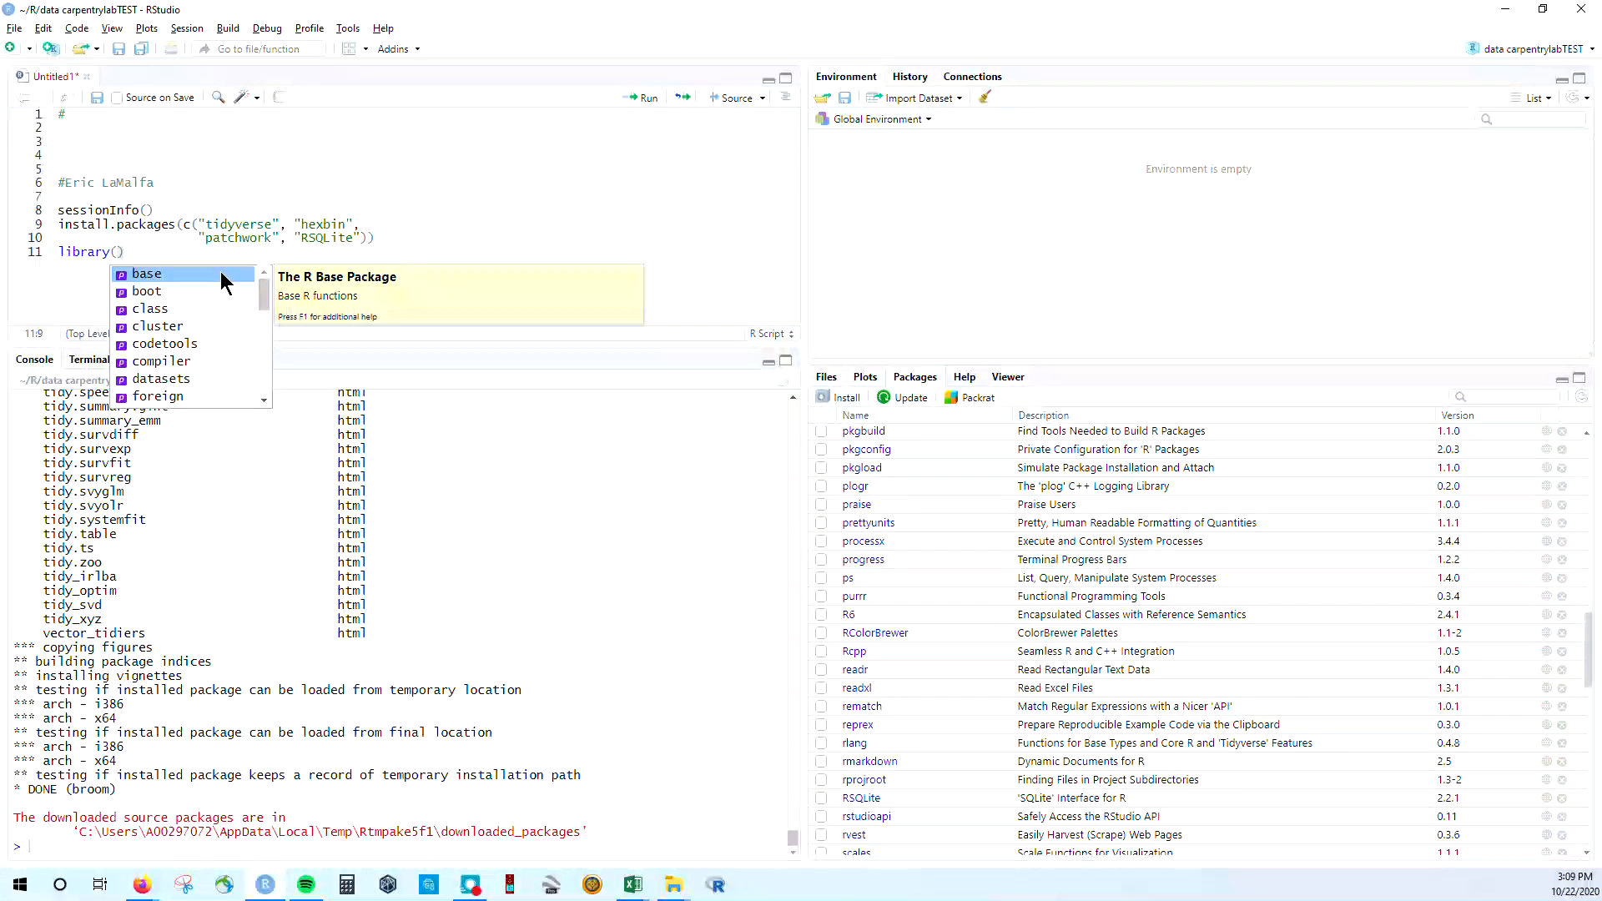
type("tidy")
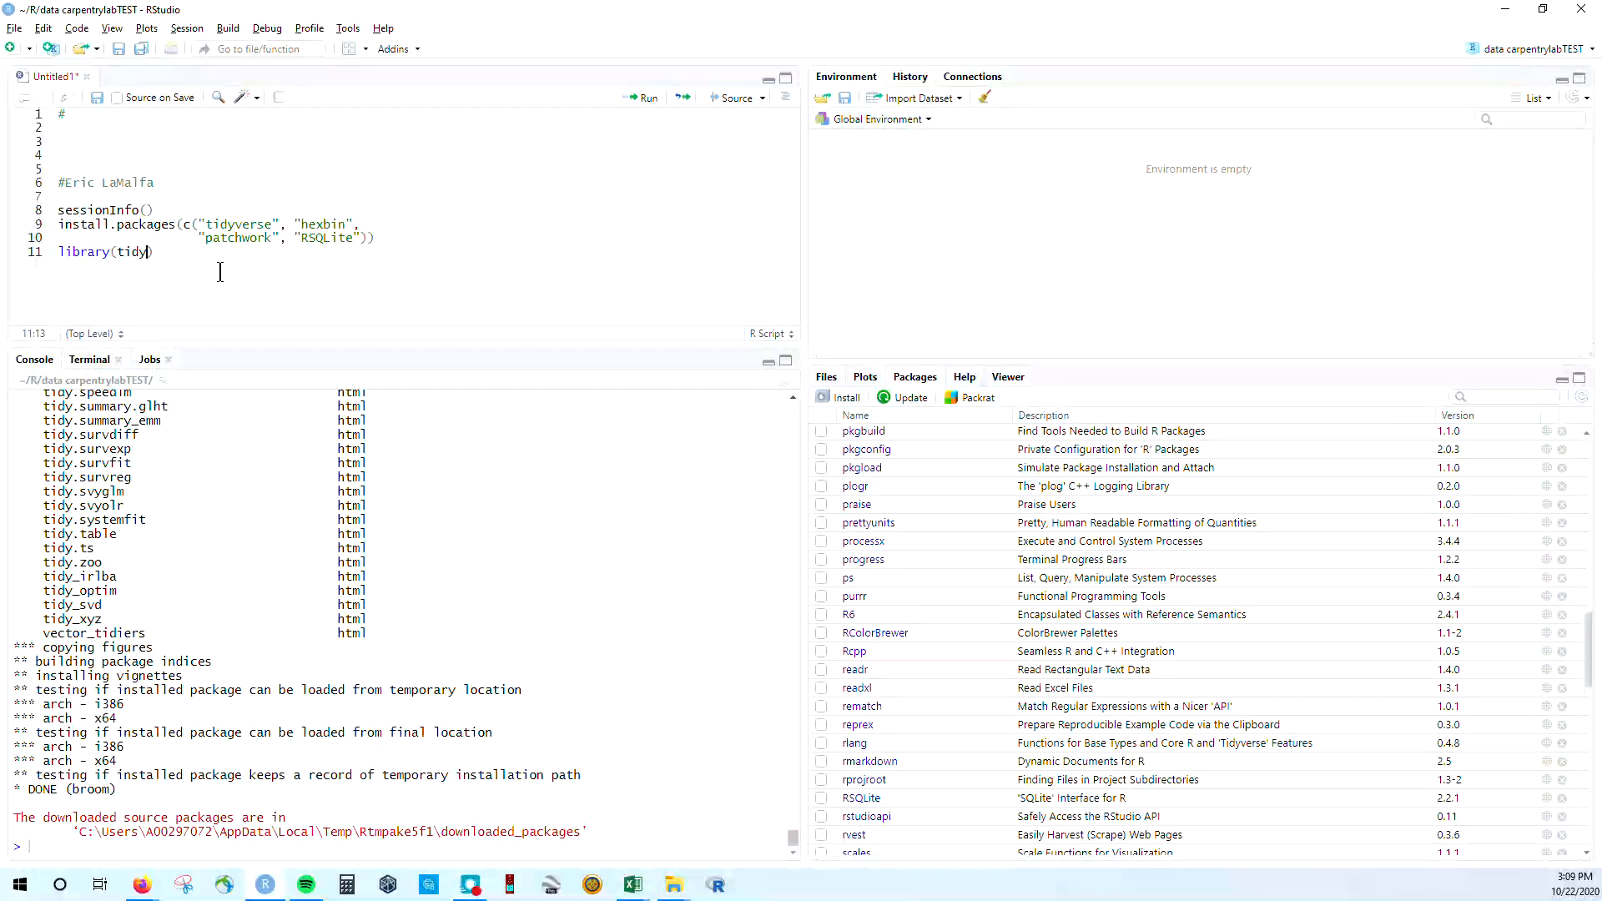
type("verse")
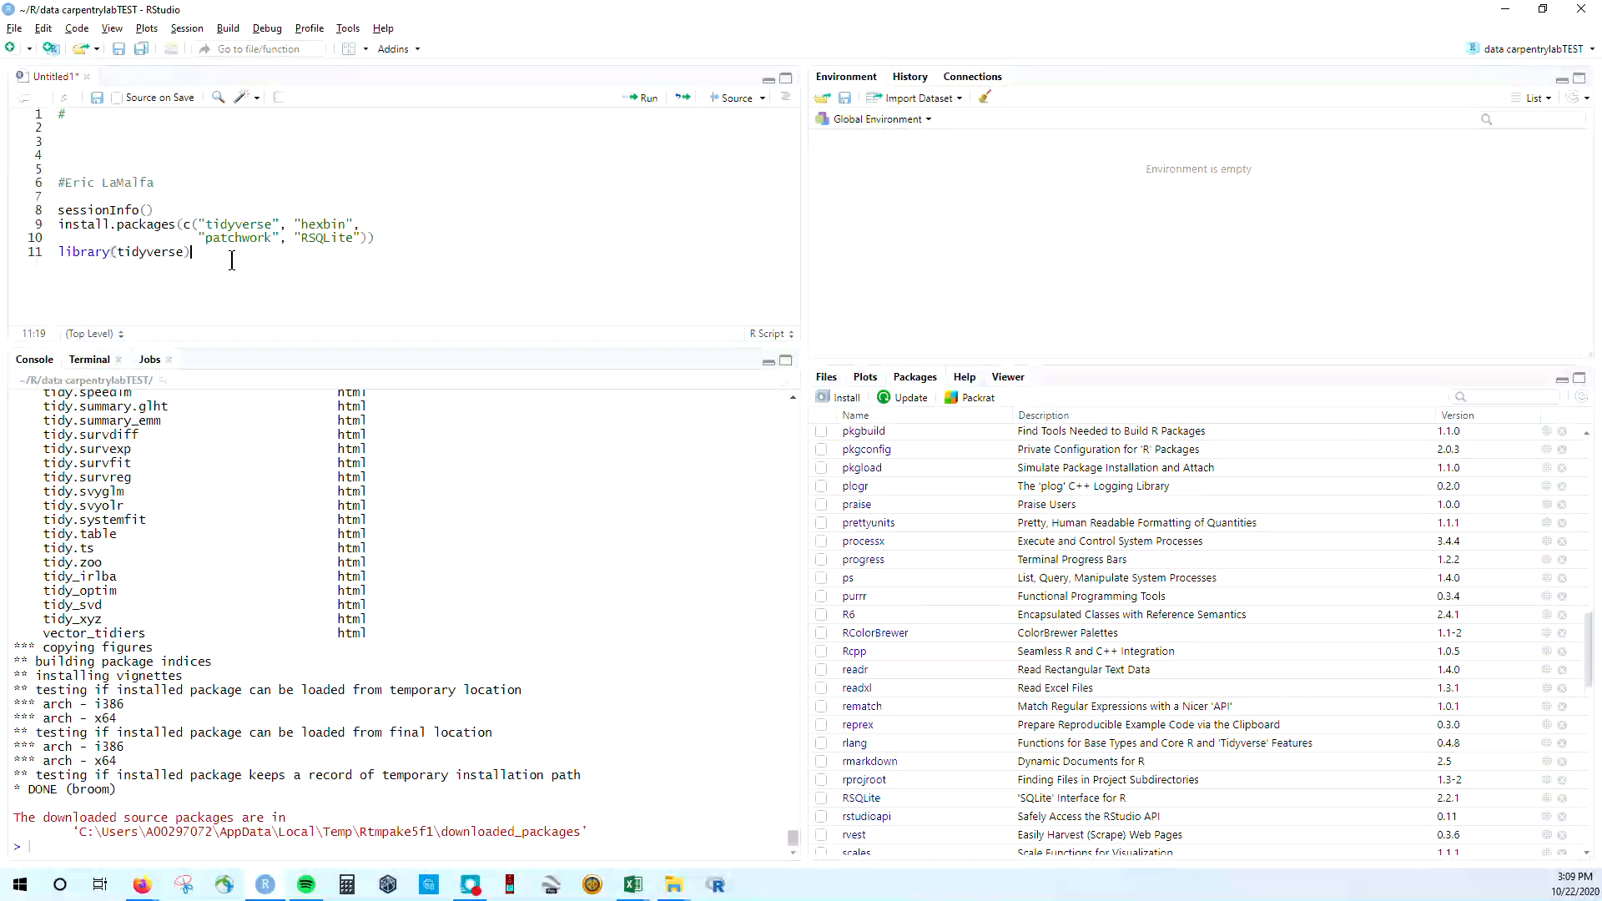
key("ctrl+alt+r")
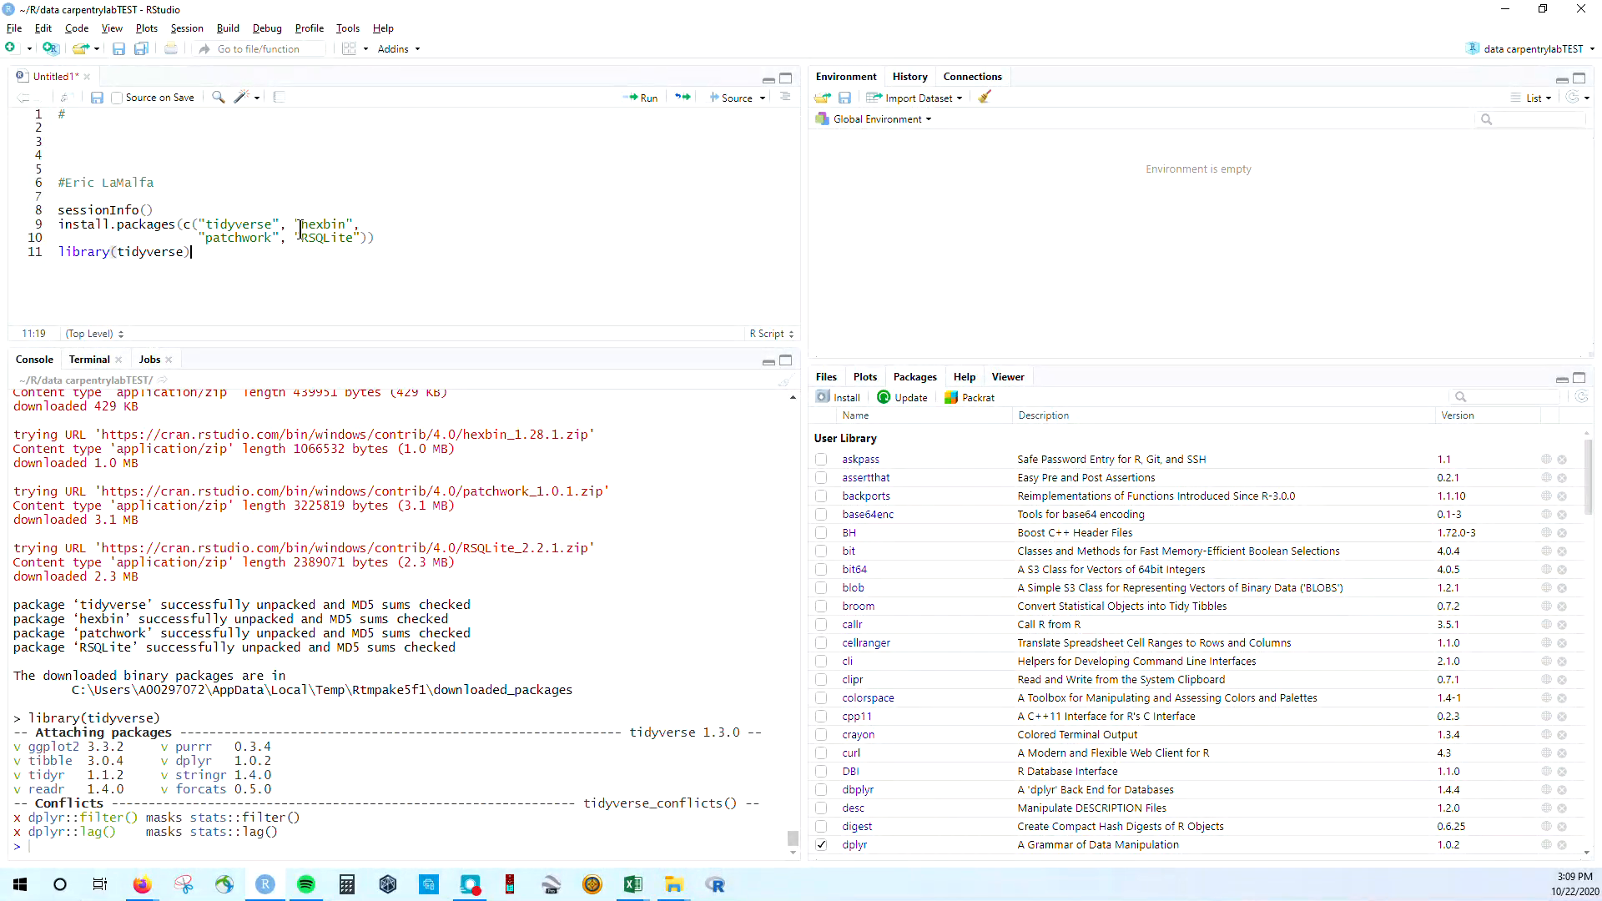
- Add library(hexbin) on line 12 of the script
left_click_drag(300, 223, 343, 222)
left_click_drag(207, 238, 354, 237)
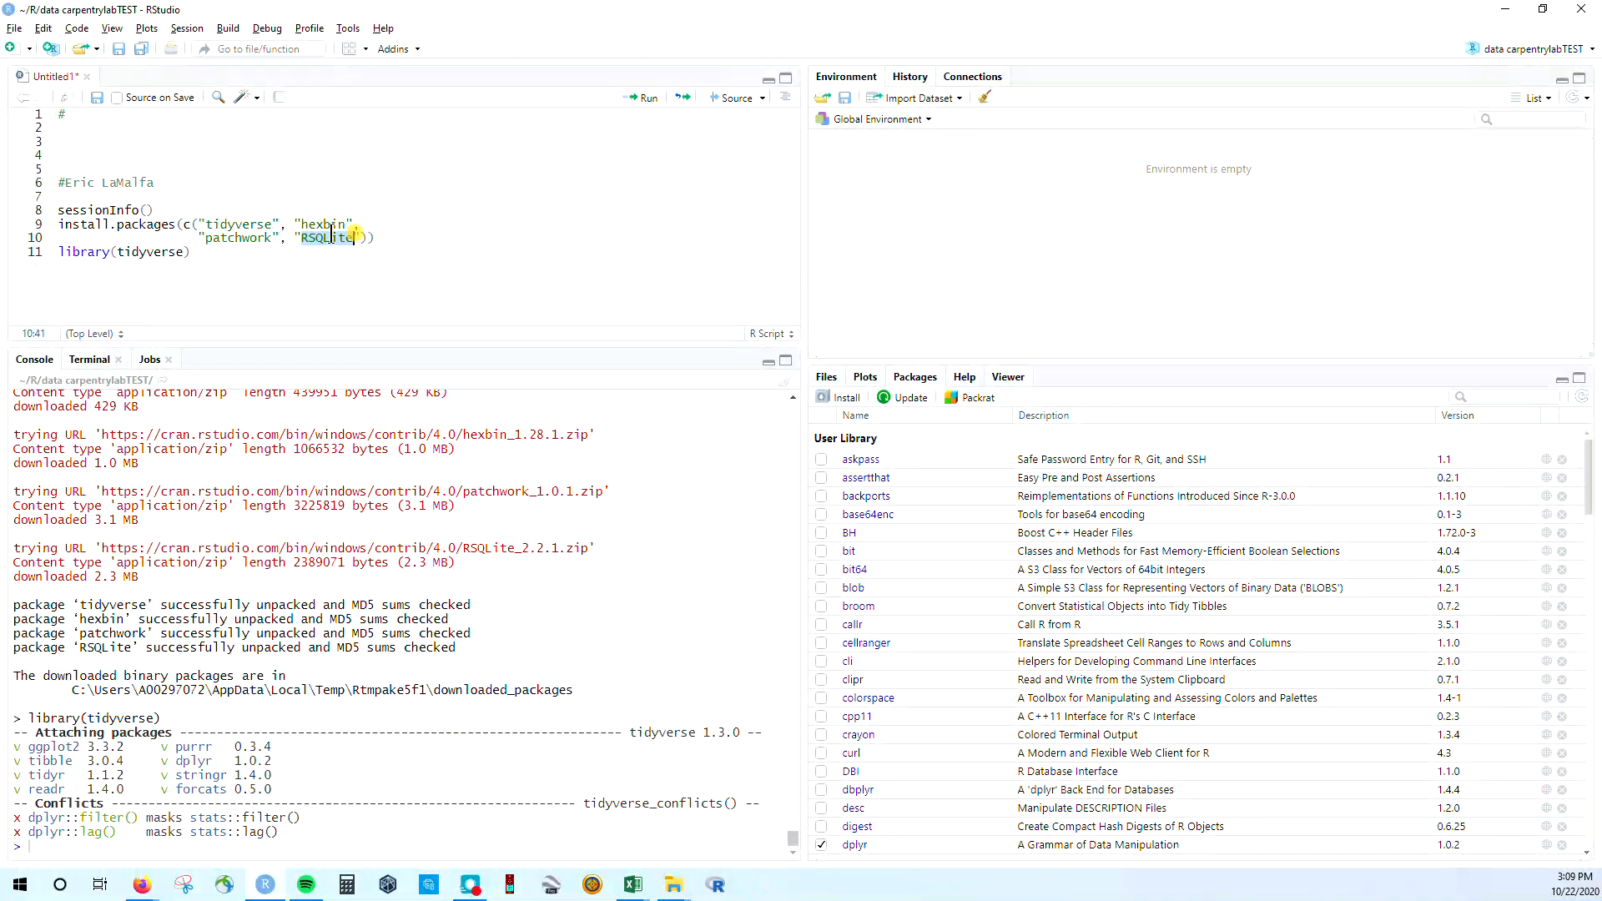
left_click(214, 249)
key("Return")
type("library(")
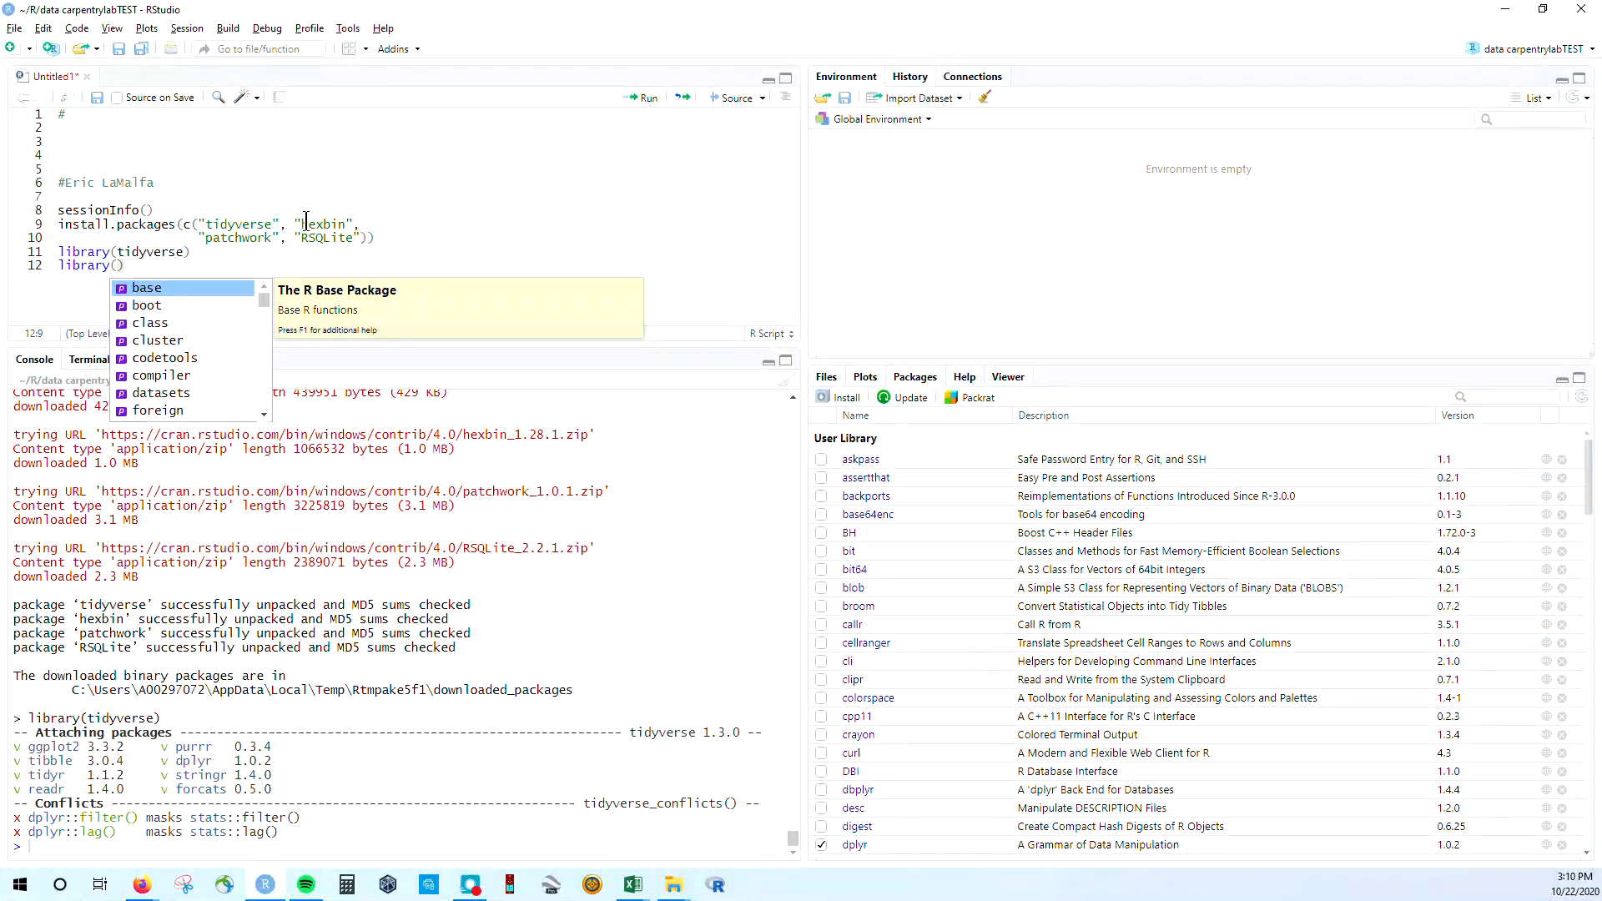
type("hex")
key("Escape")
type("bin")
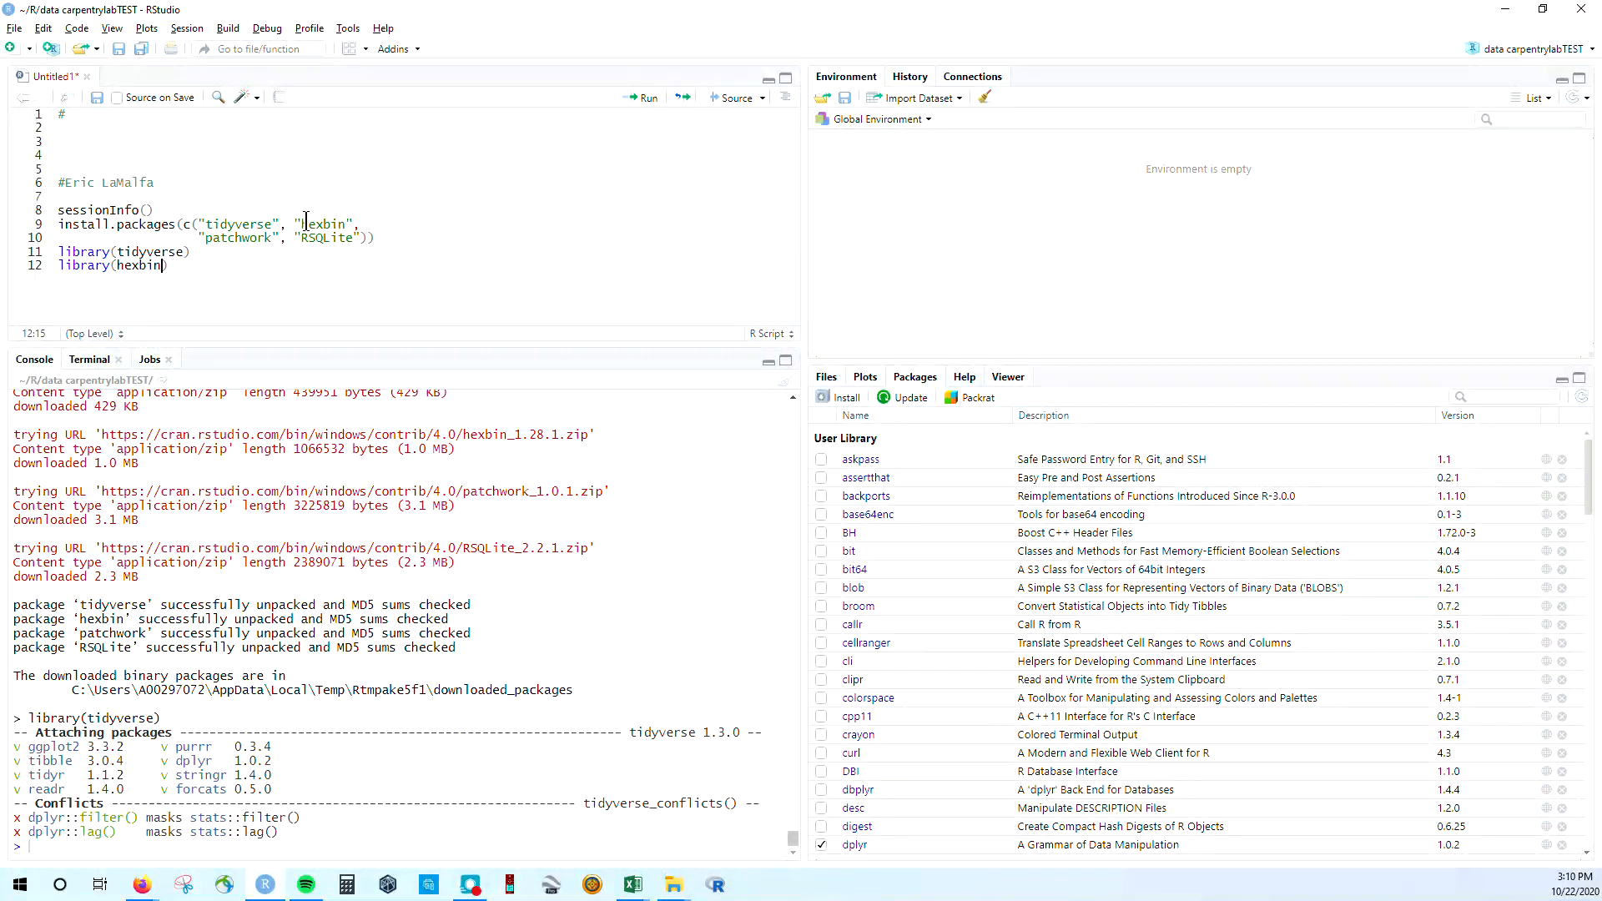
- Source the whole script with echo, agree to restart R before installing, and start a new R session
key("ctrl+shift+Return")
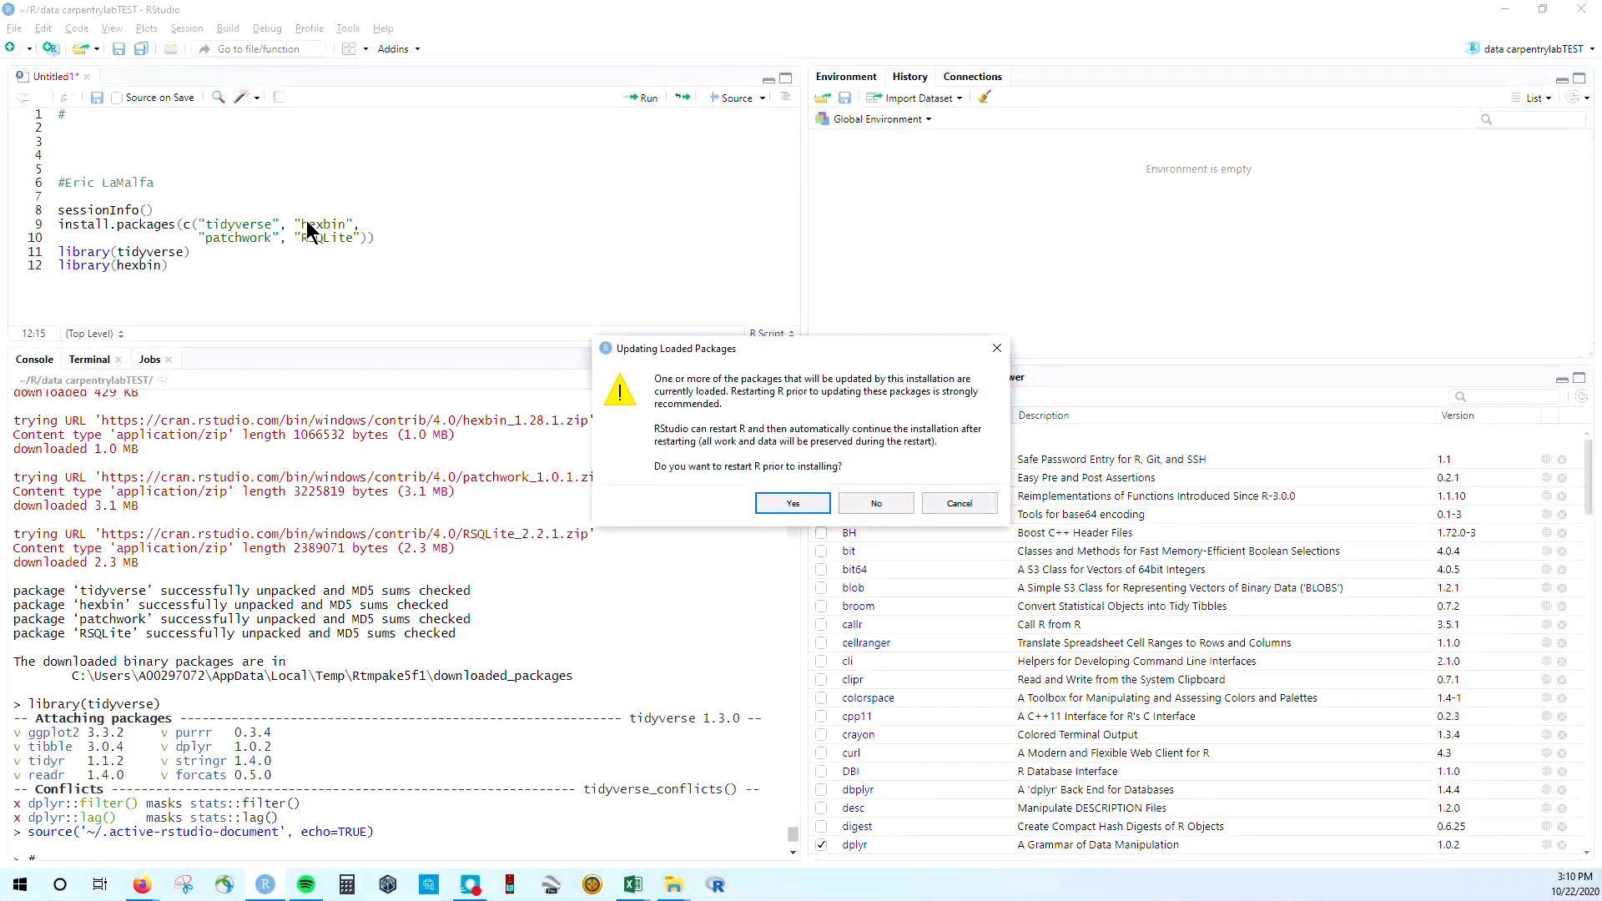
left_click(813, 506)
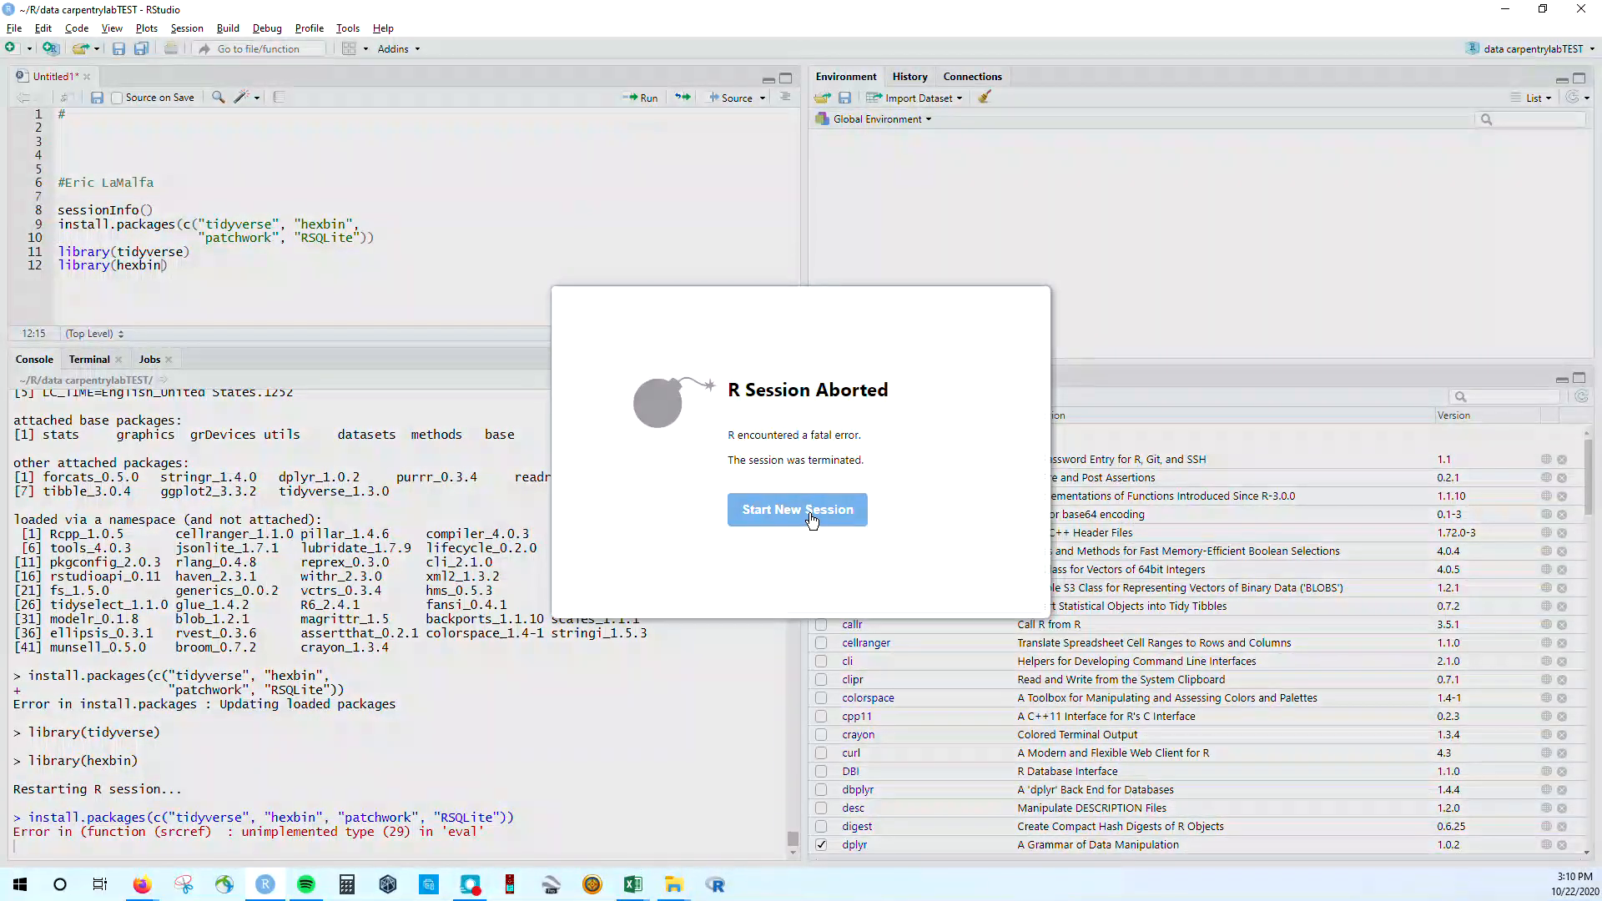
left_click(812, 519)
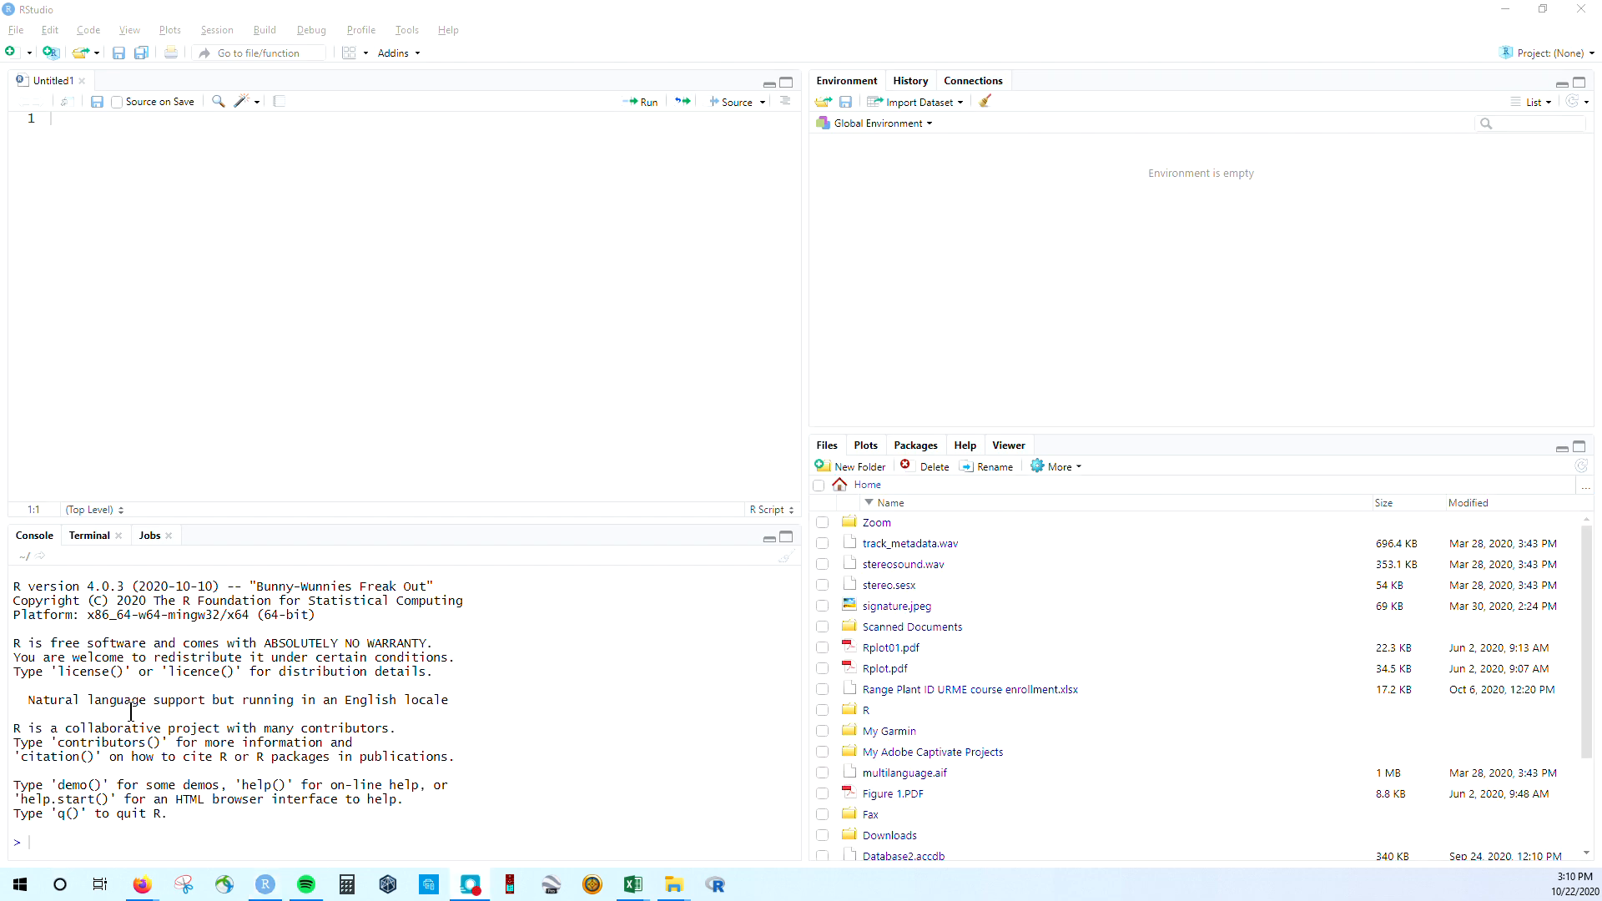
left_click(249, 233)
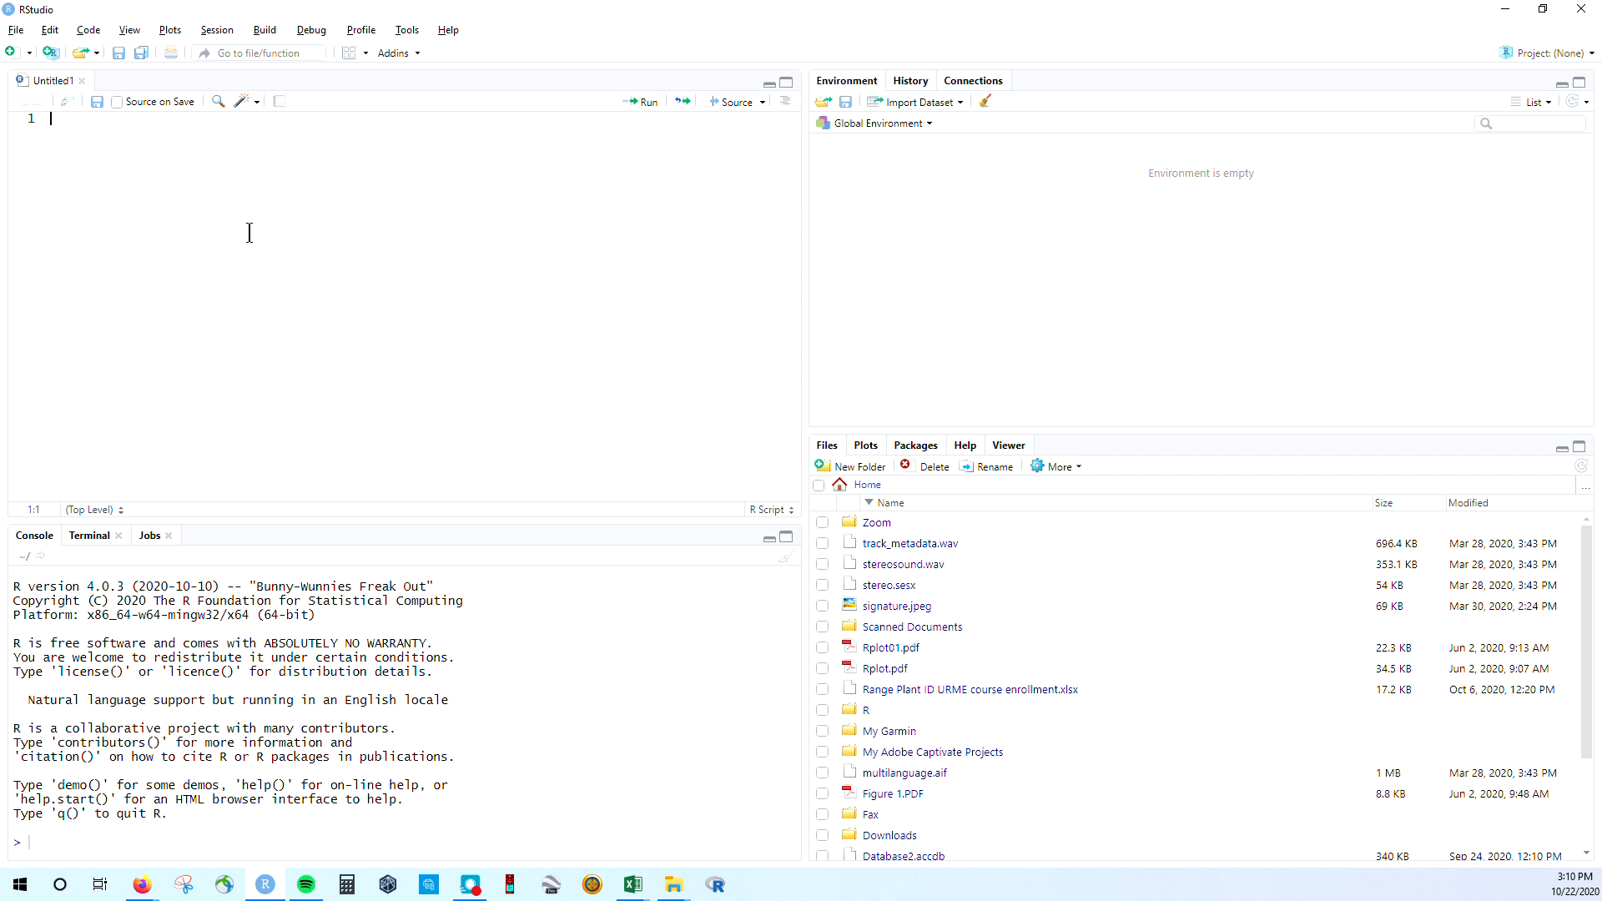